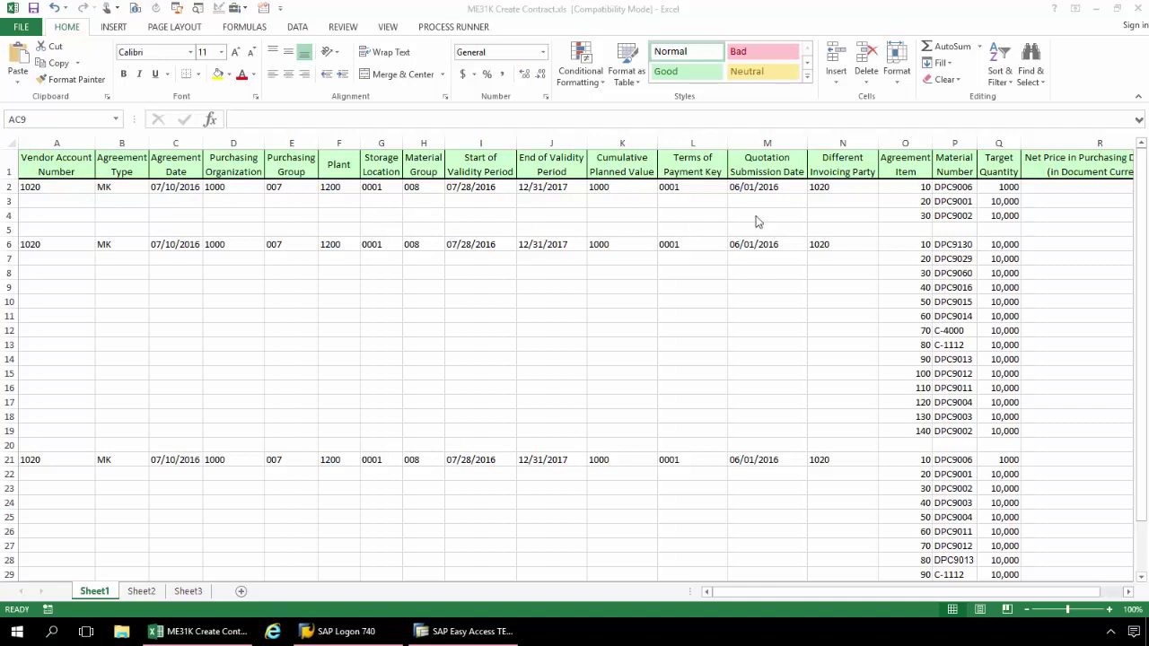
- Open Process Runner, create a new transaction process for code ME31K and start its recording
click(1096, 10)
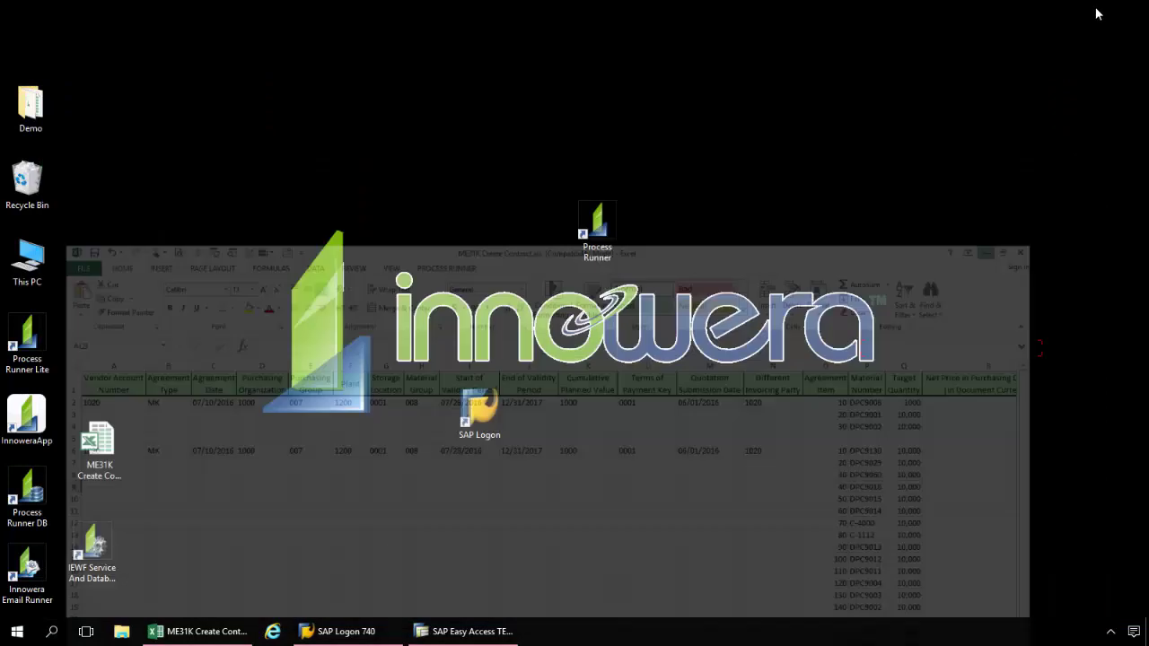
double_click(603, 246)
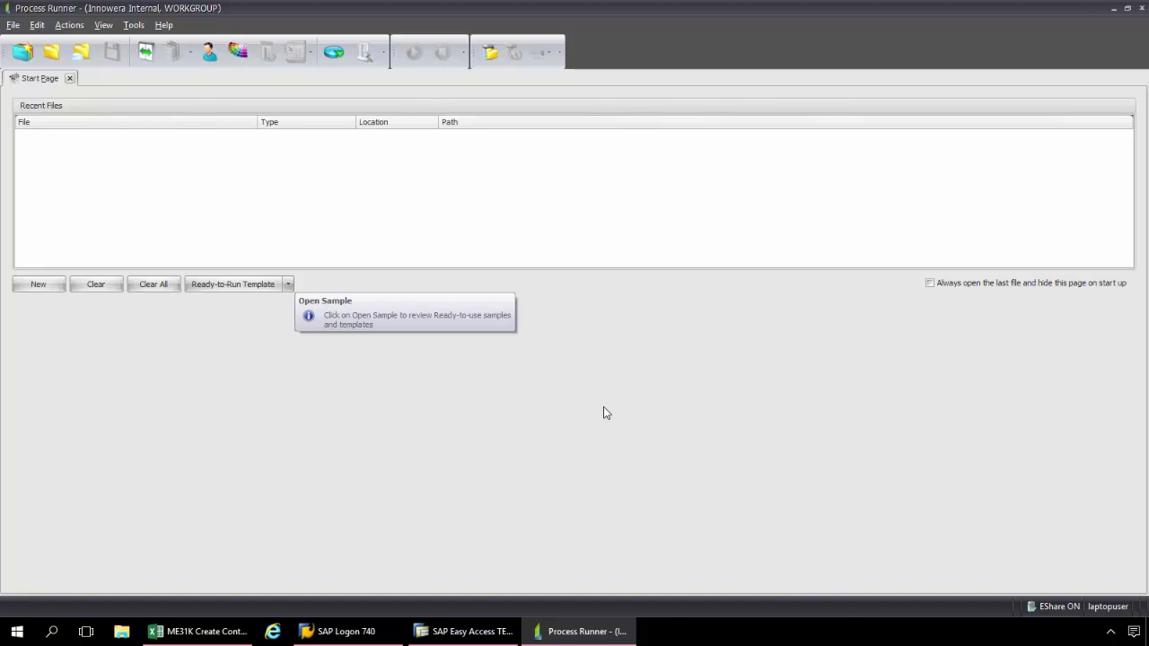
click(35, 283)
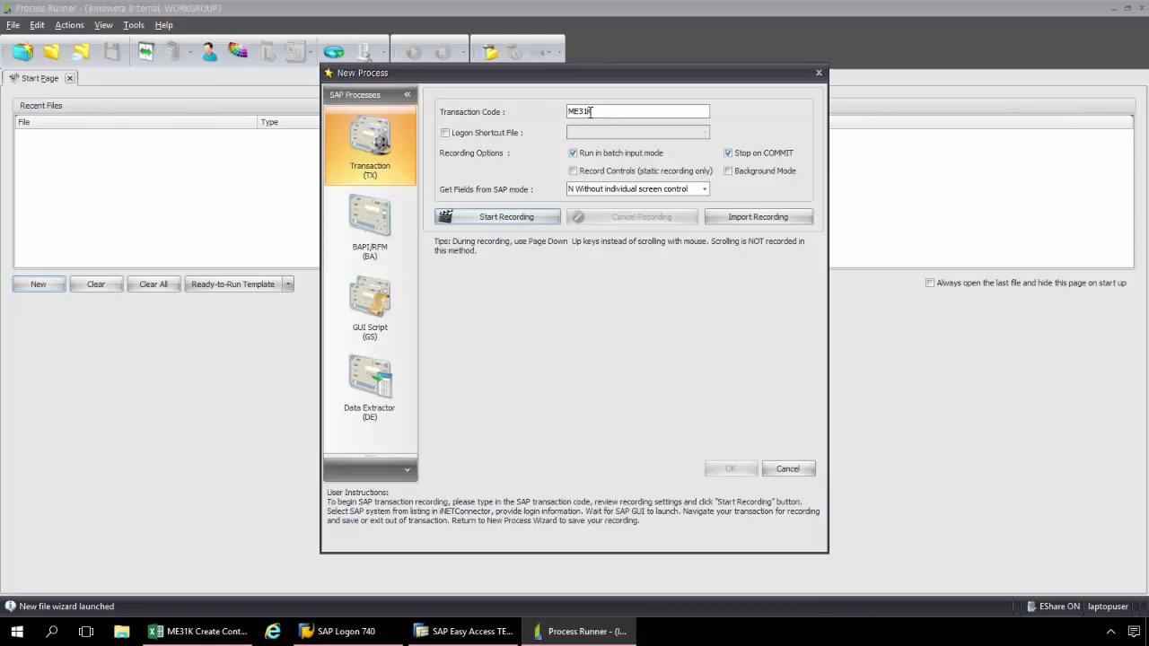
click(526, 219)
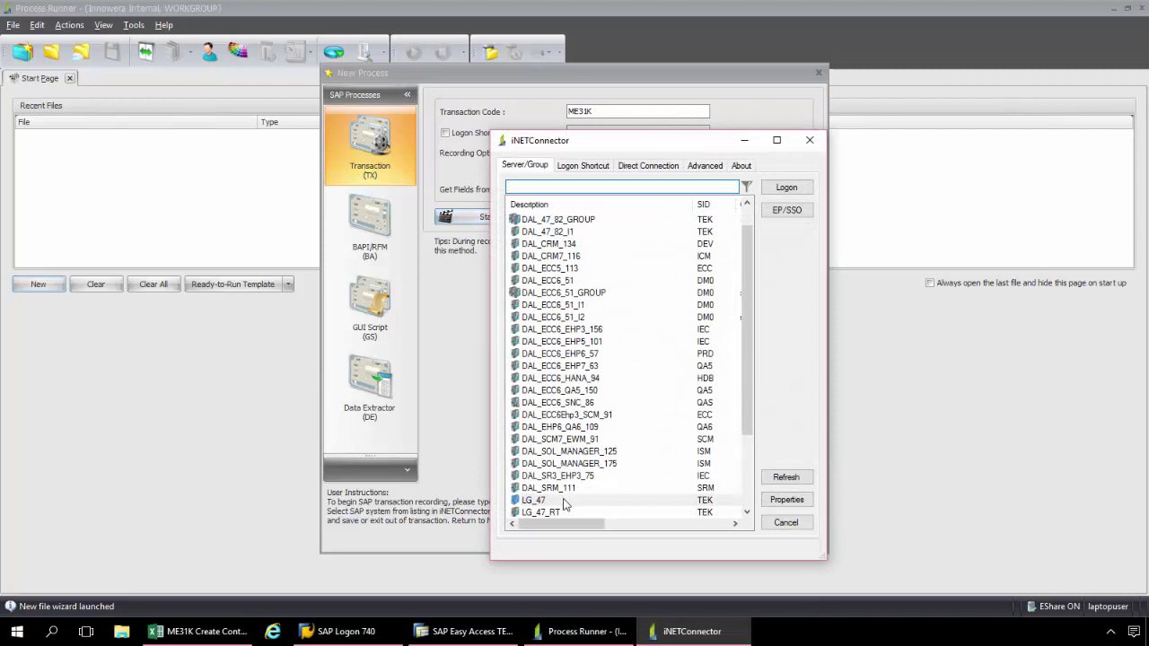
- Log on to the LG_47 SAP system, entering the account password
click(566, 502)
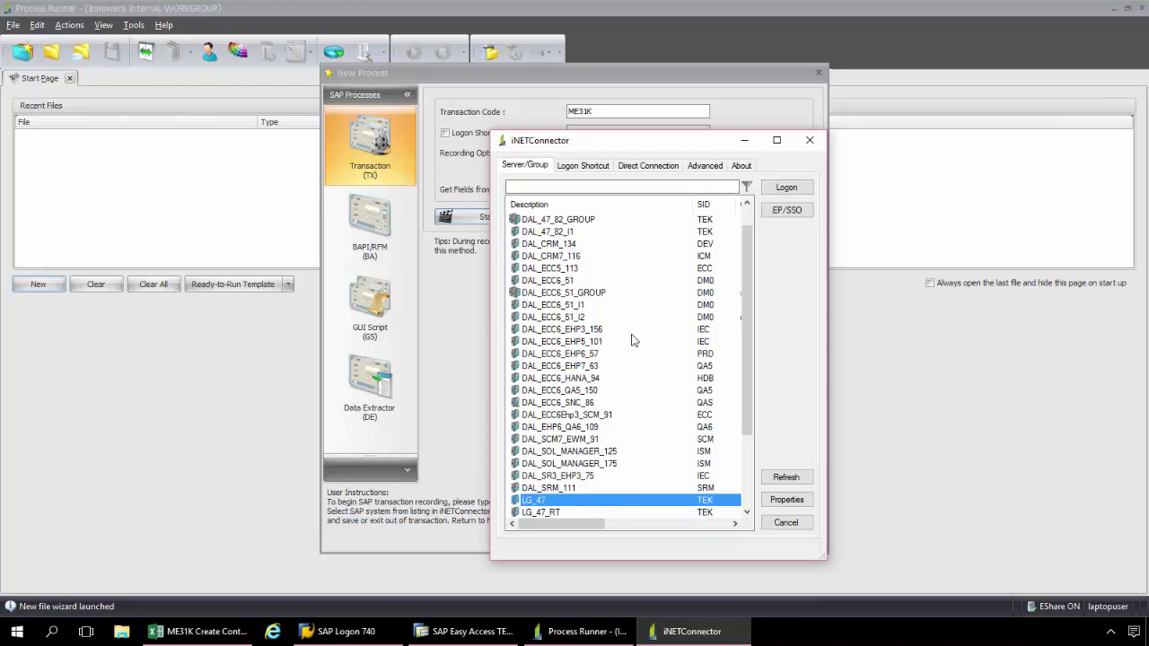
click(785, 189)
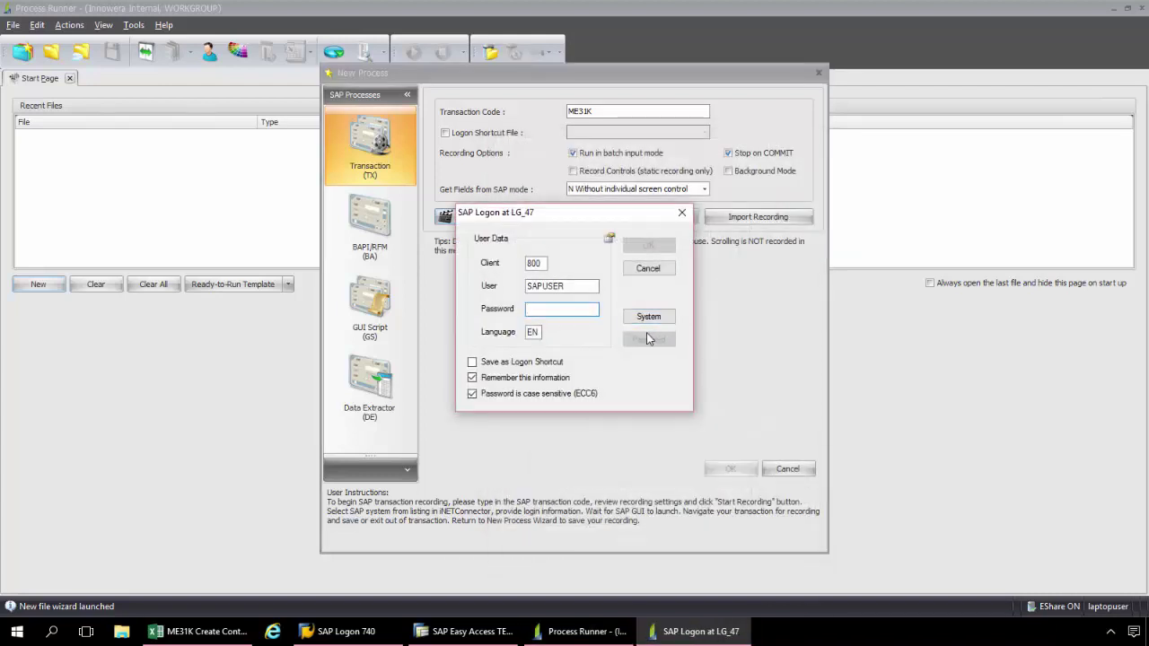
text(**)
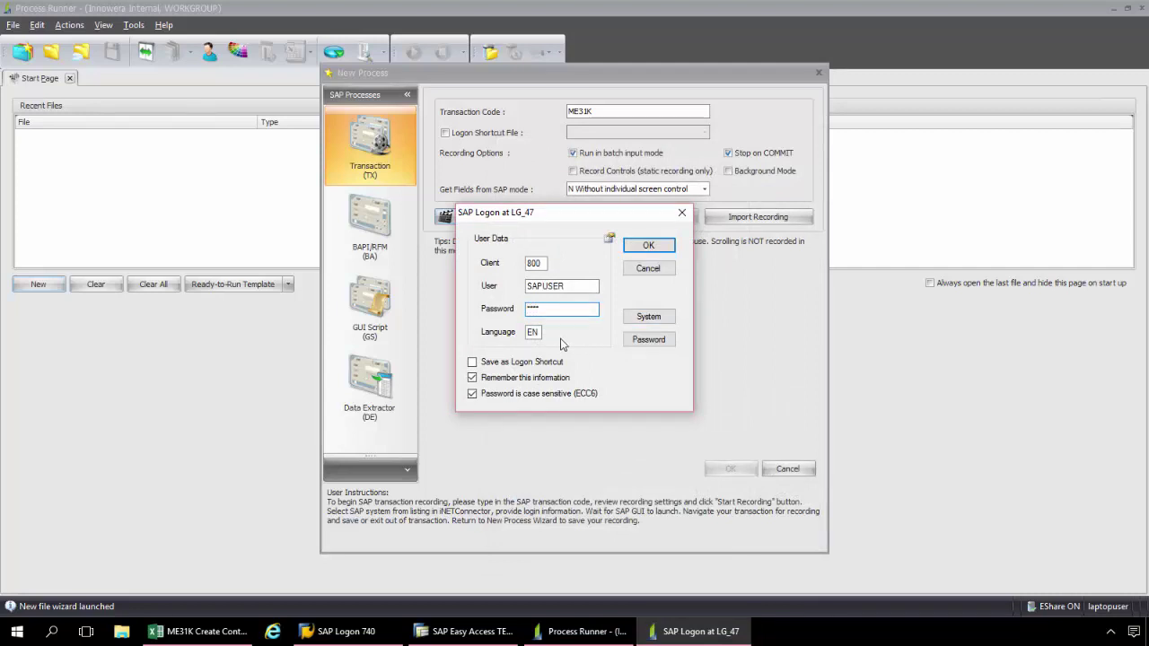
click(642, 247)
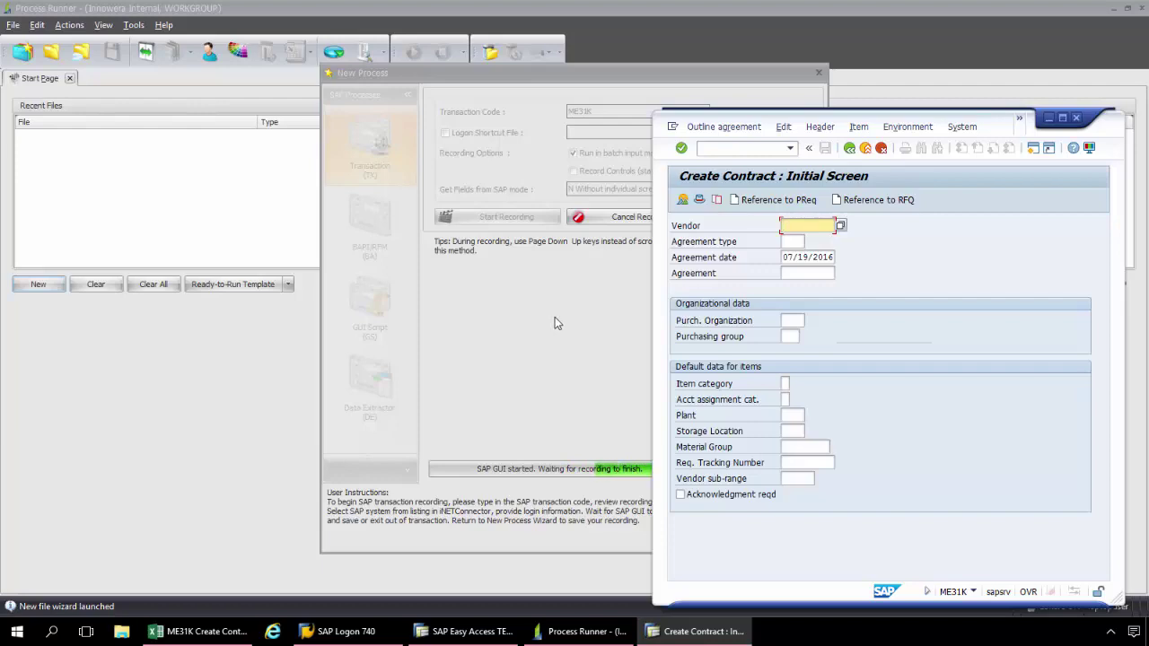
- Bring up the ME31K Create Contract workbook behind the SAP Create Contract window, keeping the first sheet columns readable
click(206, 632)
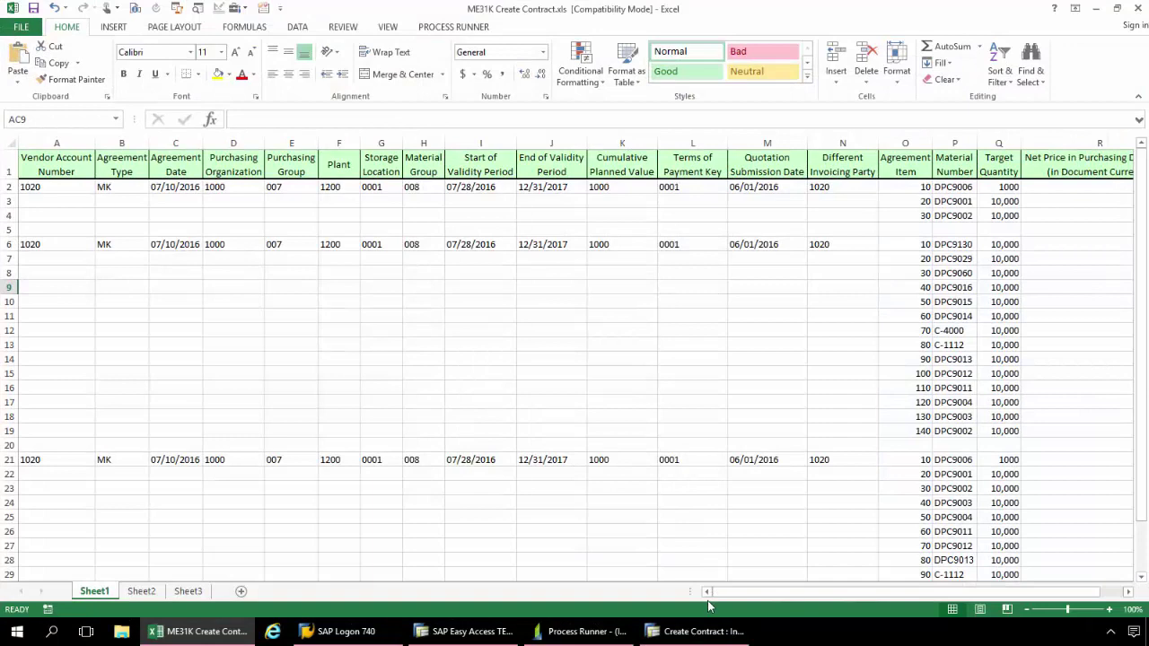
click(679, 632)
drag(997, 127, 1014, 64)
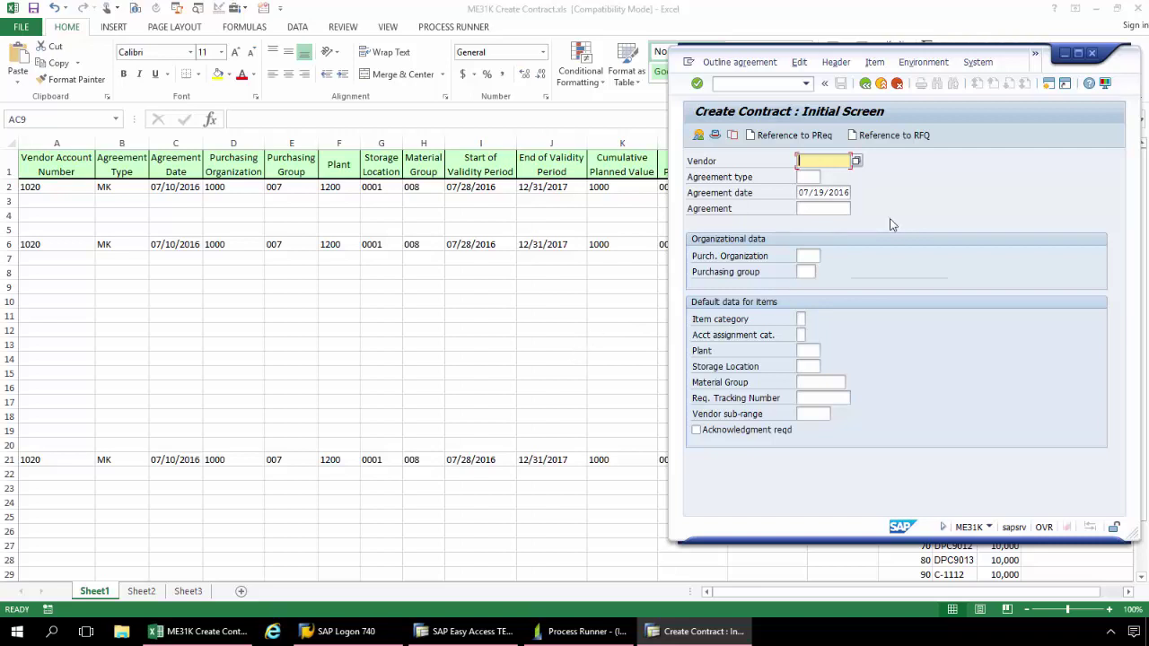
- Enter the vendor account number from the first data row, agreement type MK and agreement date 07/10/2016
text(1)
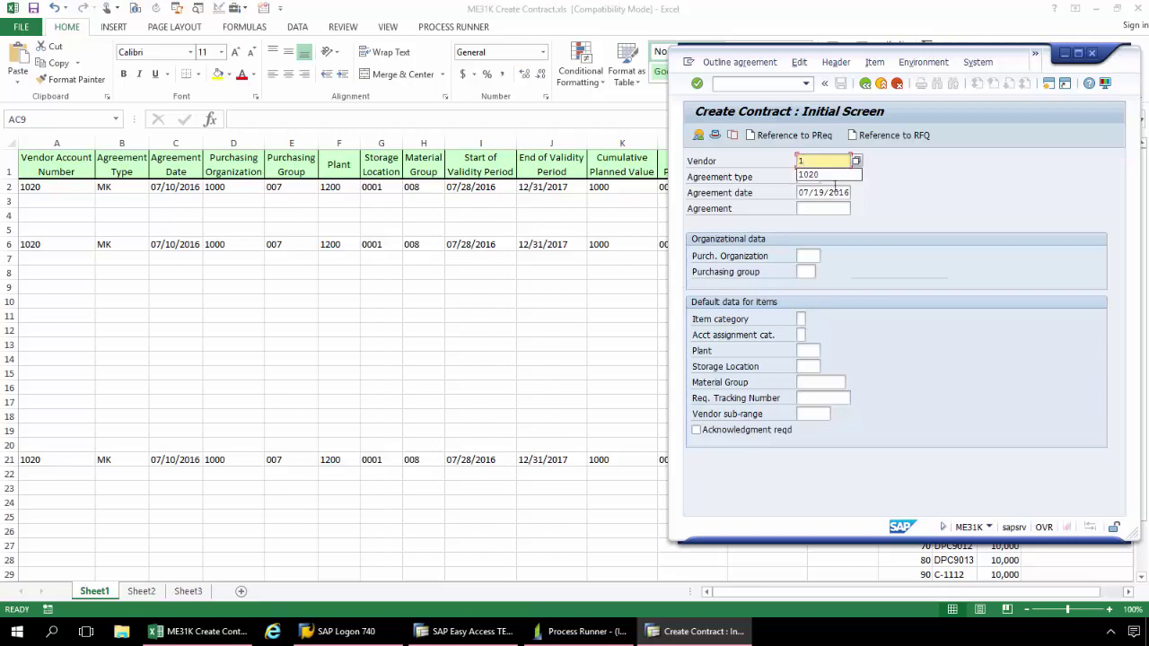
text(020)
key(Tab)
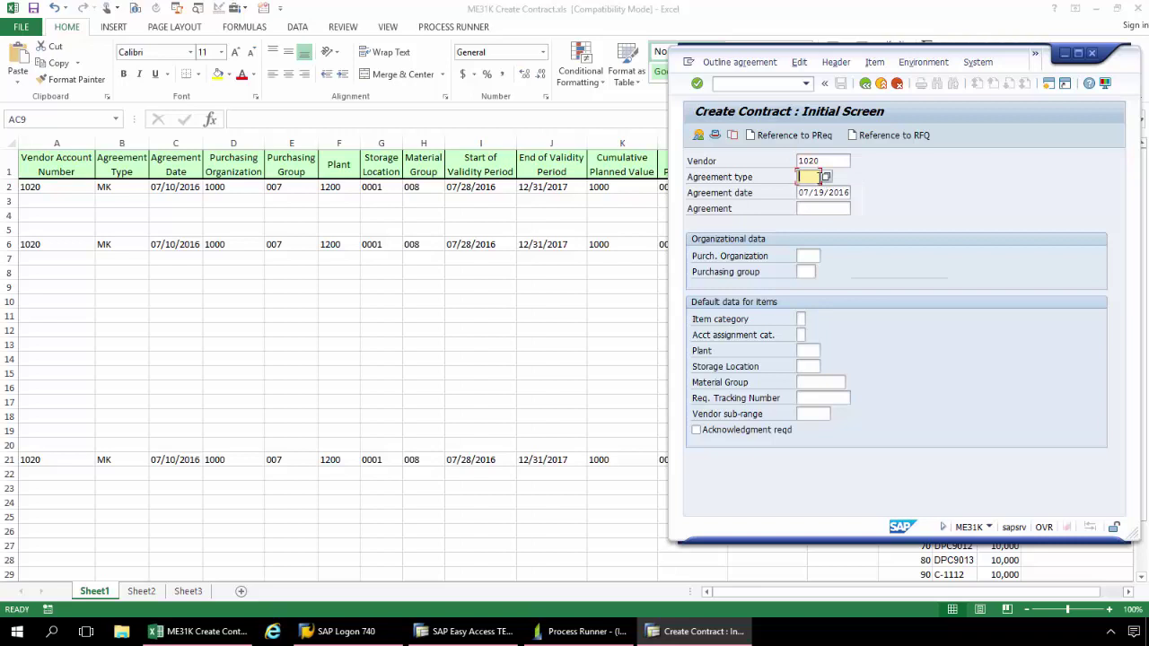
text(MK)
click(800, 198)
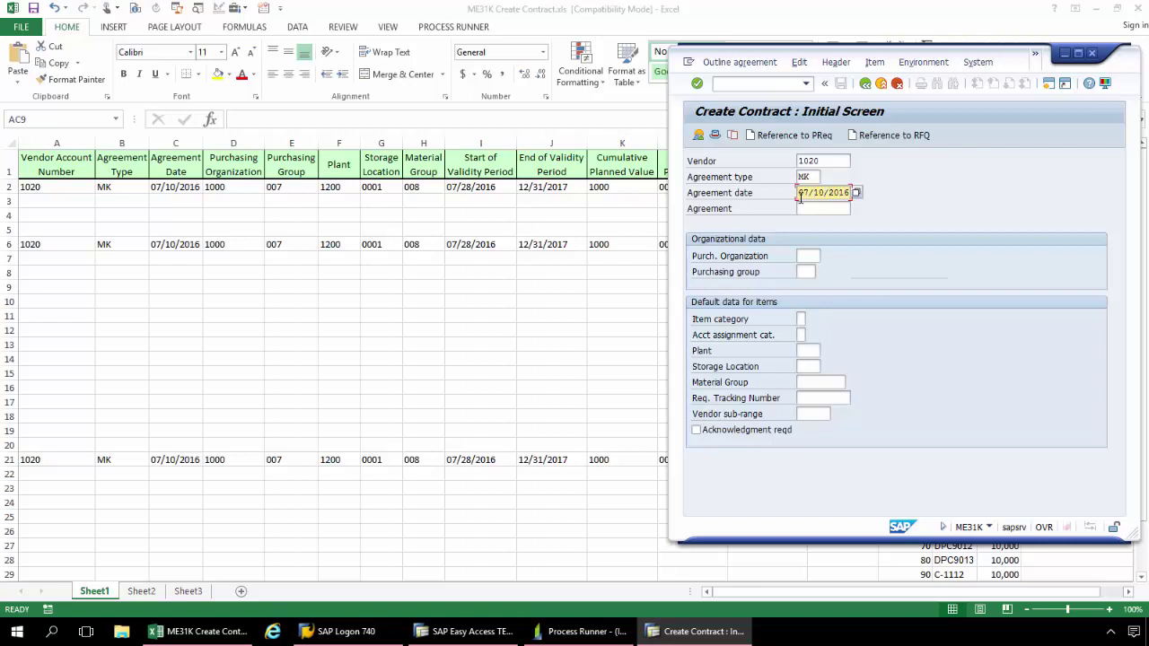
- Set the purchasing organization to 1000 and the purchasing group to 007
click(812, 258)
text(1000)
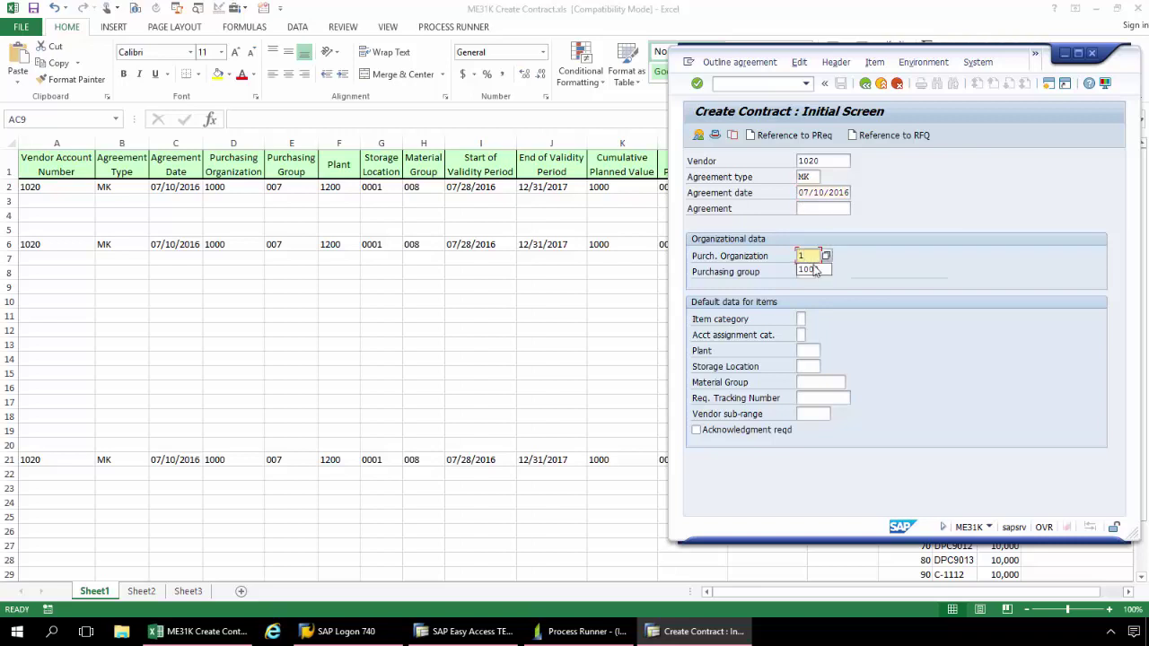
click(812, 272)
text(0)
click(812, 300)
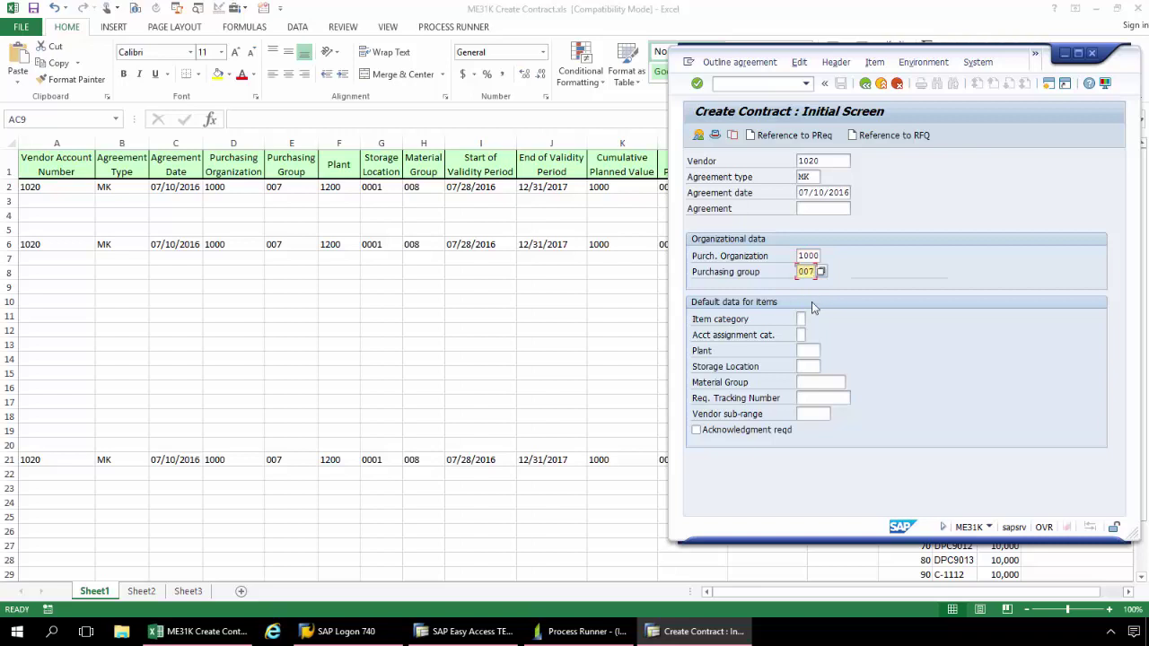
- Set the item defaults to plant 1200, storage location 0001 and material group 008, and continue to the contract's header data
click(806, 351)
text(12)
click(808, 361)
click(808, 367)
text(0)
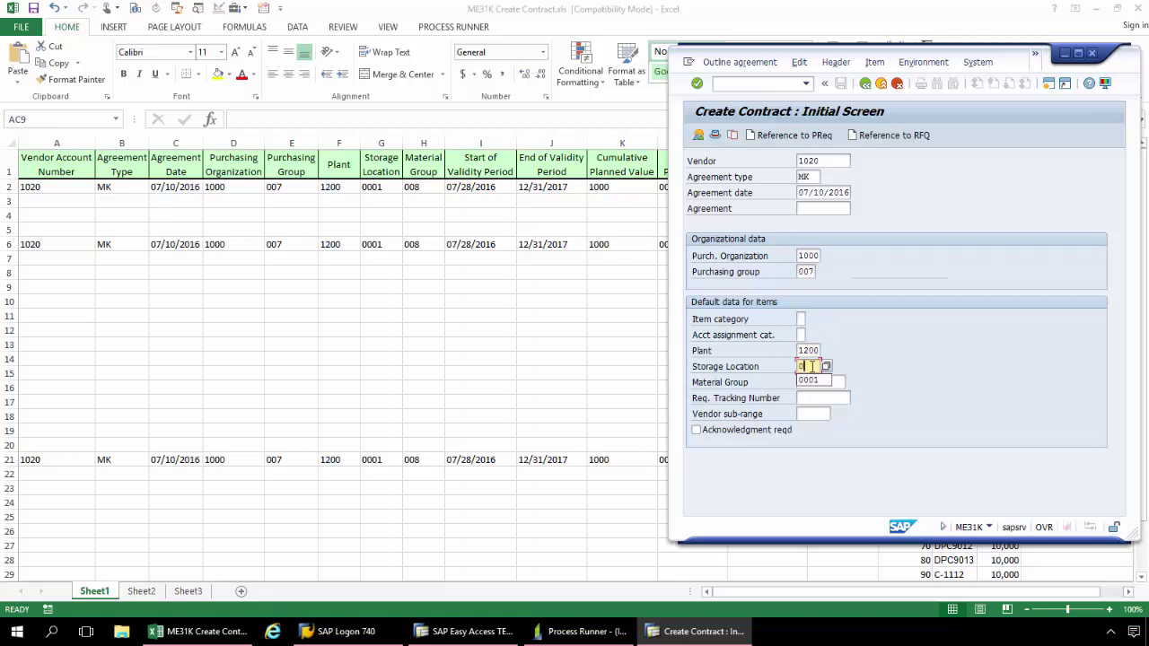
click(813, 380)
click(808, 384)
text(0)
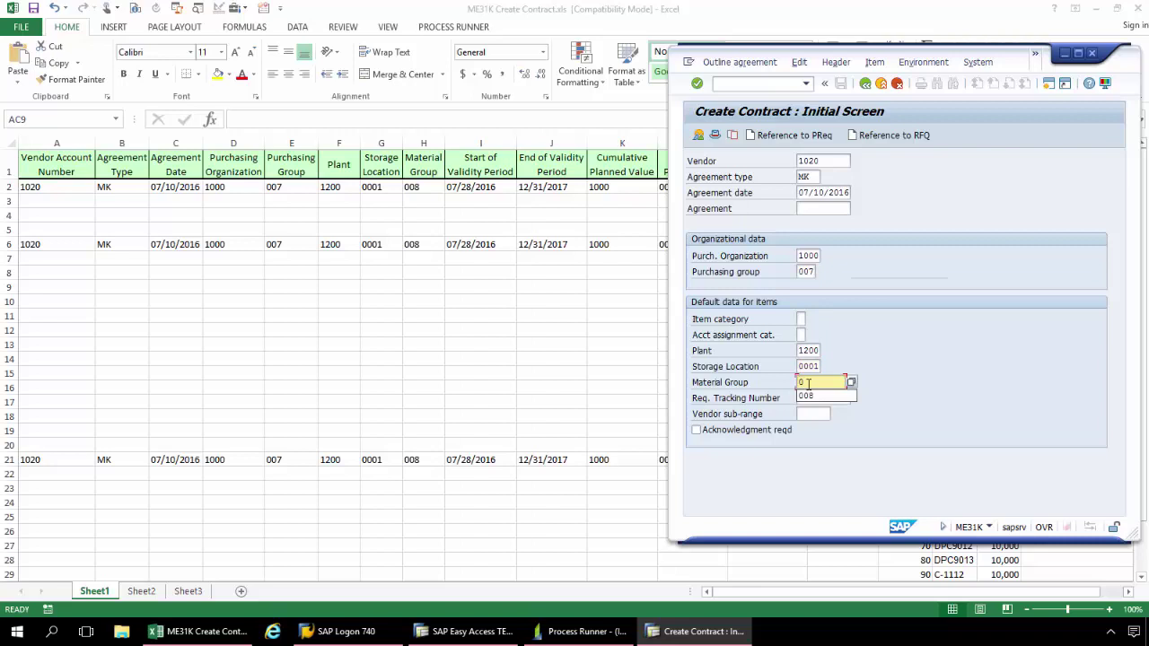
click(811, 398)
click(697, 83)
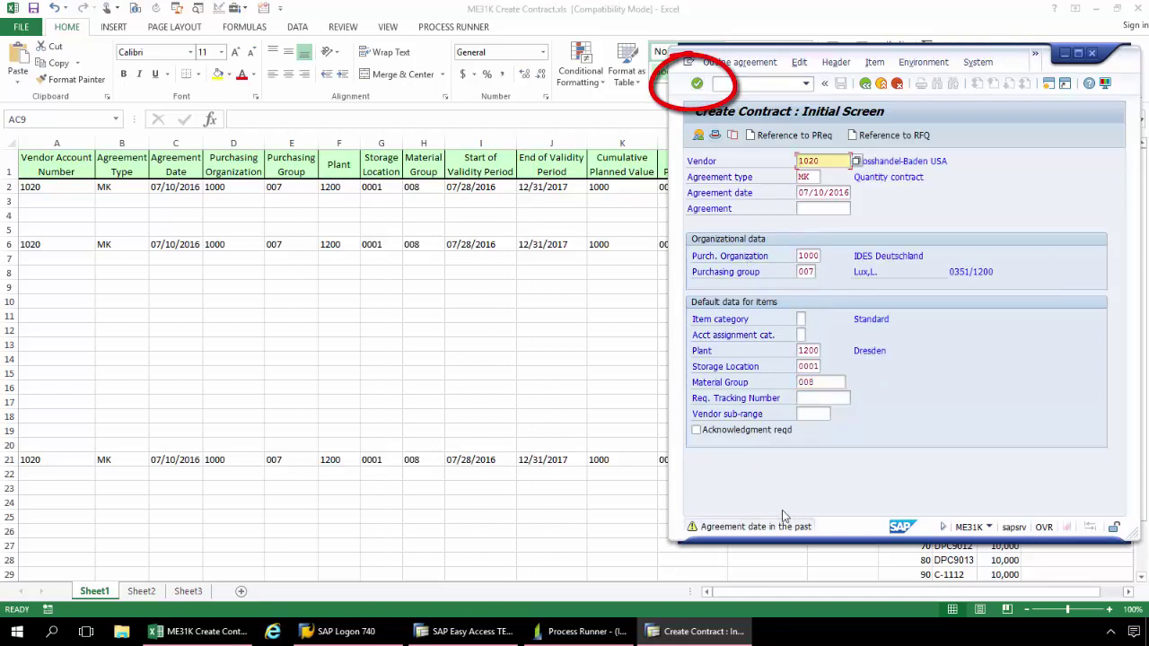
click(697, 83)
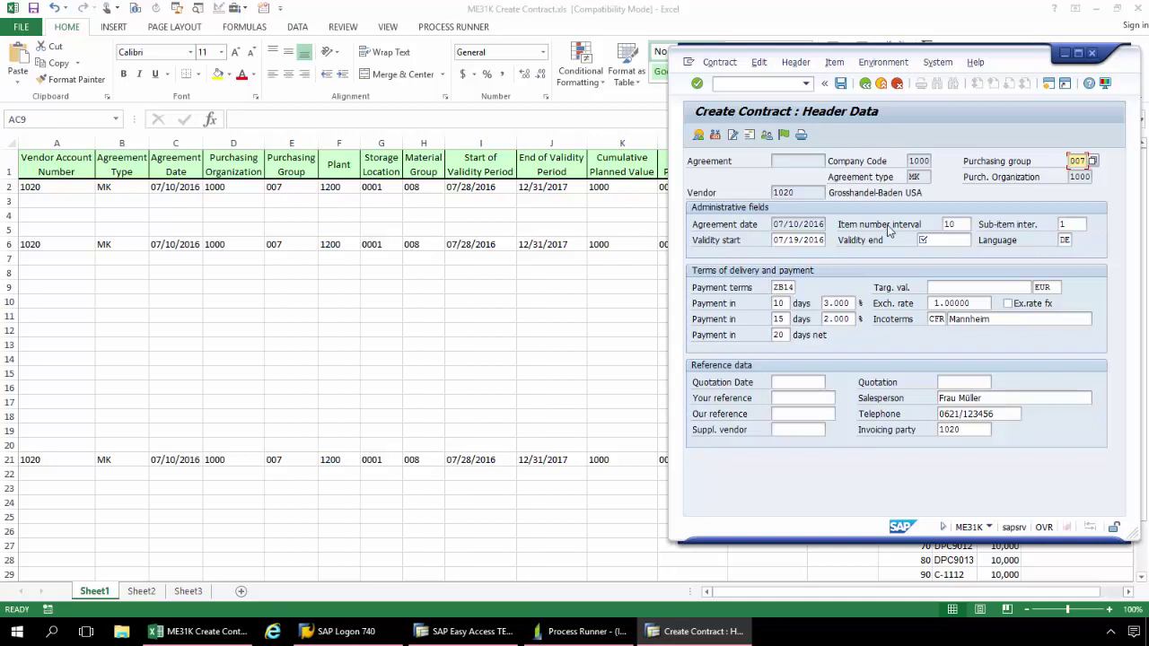
- Set the contract's validity start to 07/28/2016 and validity end to 12/31/2017
click(774, 241)
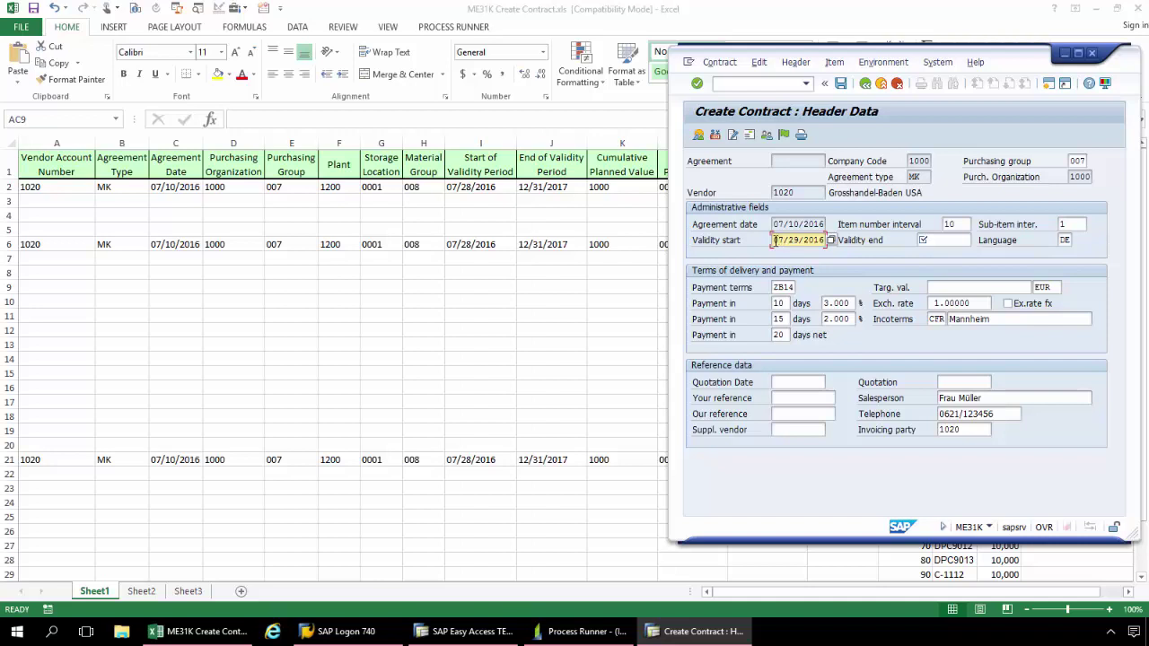
text(07/28/20)
click(917, 245)
text(12)
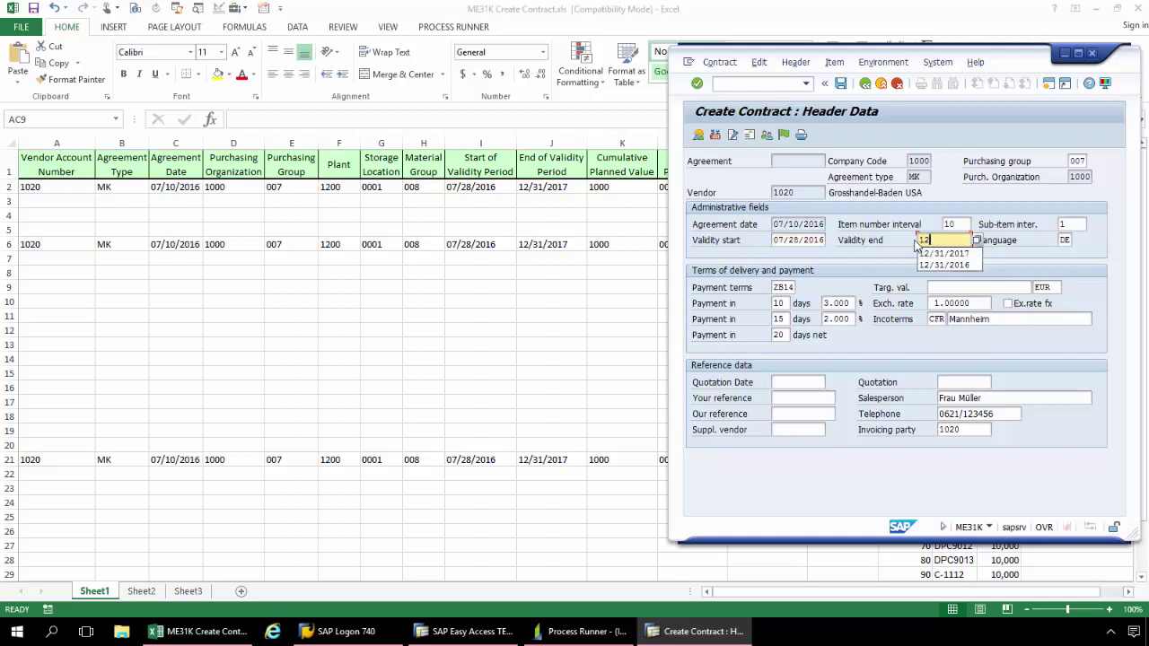
text(/31)
click(955, 256)
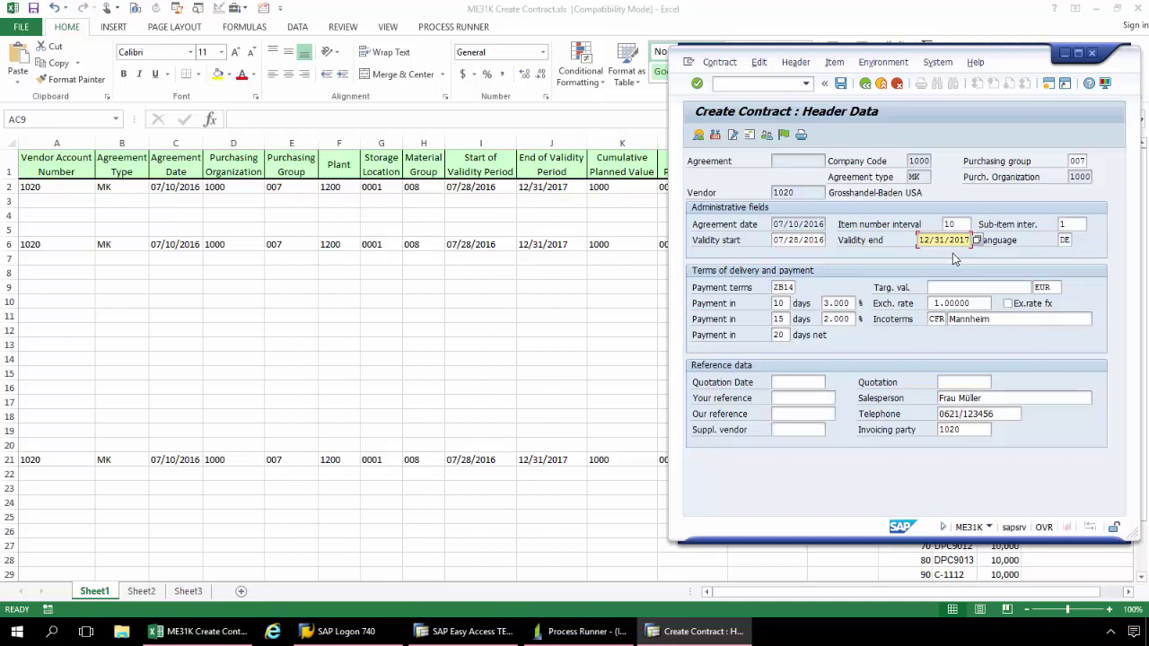
- Set the contract's target value to 1000 and its payment terms to 0001, payable immediately due net
click(941, 287)
text(1)
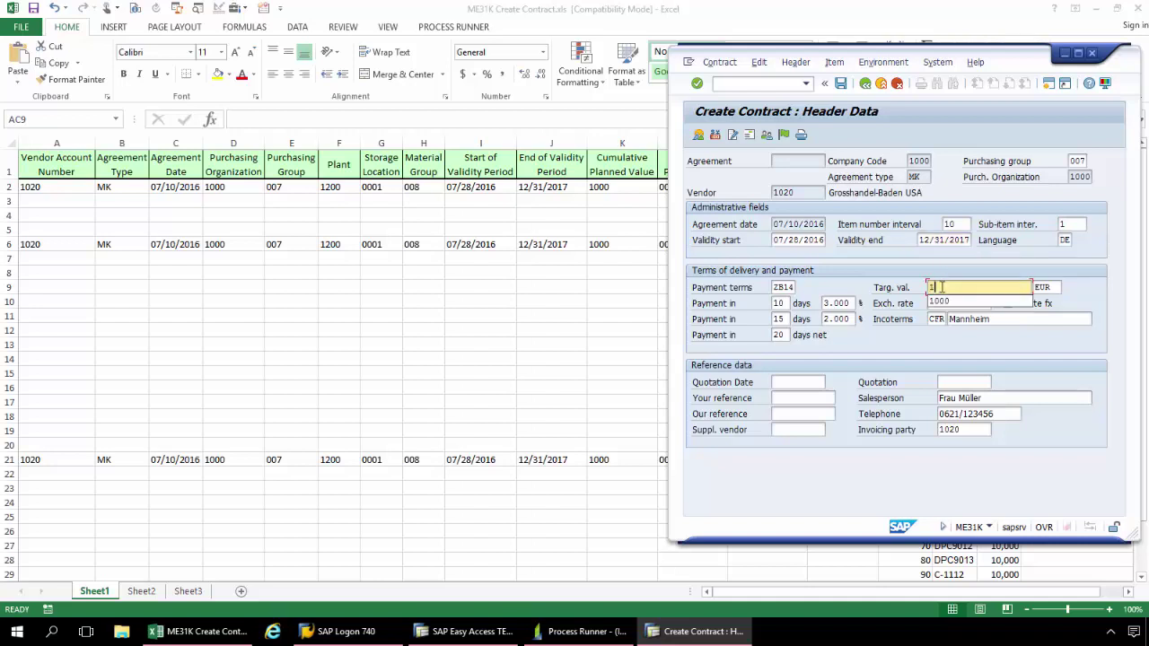
click(952, 300)
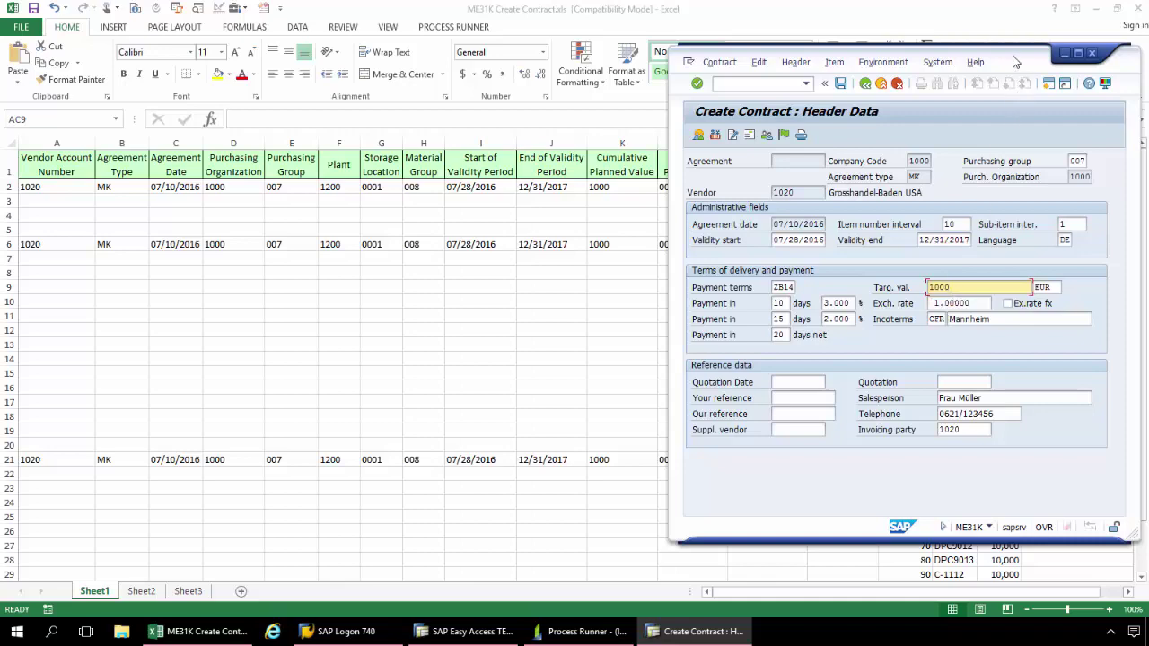
drag(1014, 64, 414, 57)
click(199, 288)
click(201, 289)
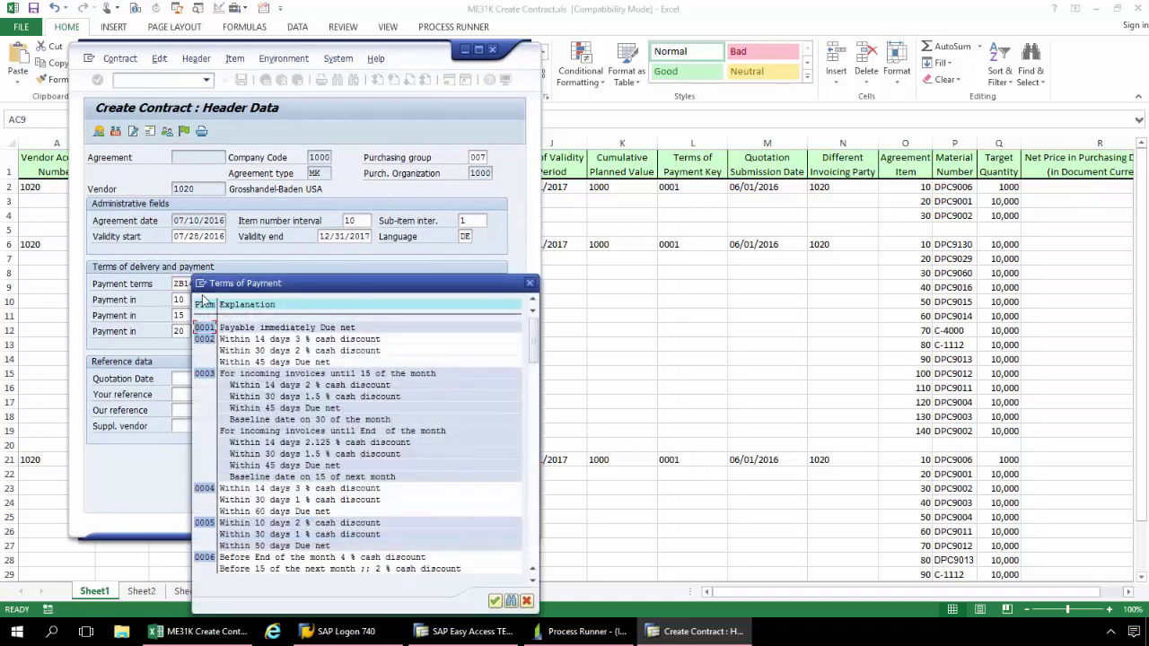
double_click(208, 328)
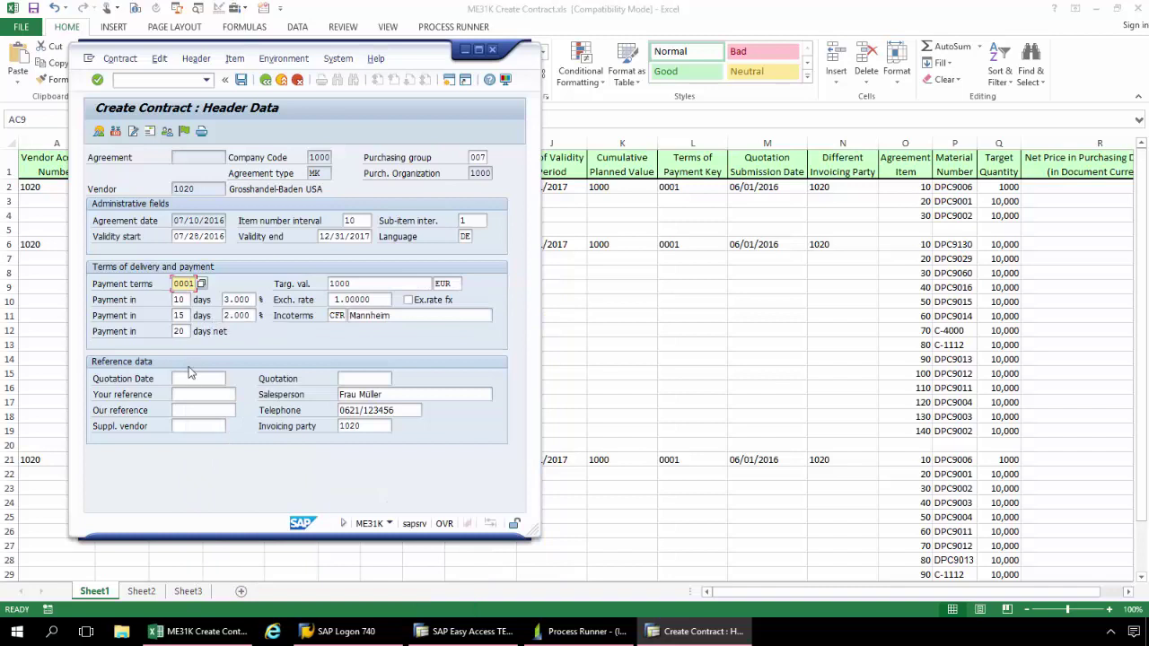
- Set the quotation date in the reference data to 06/01/2016
click(192, 378)
text(0)
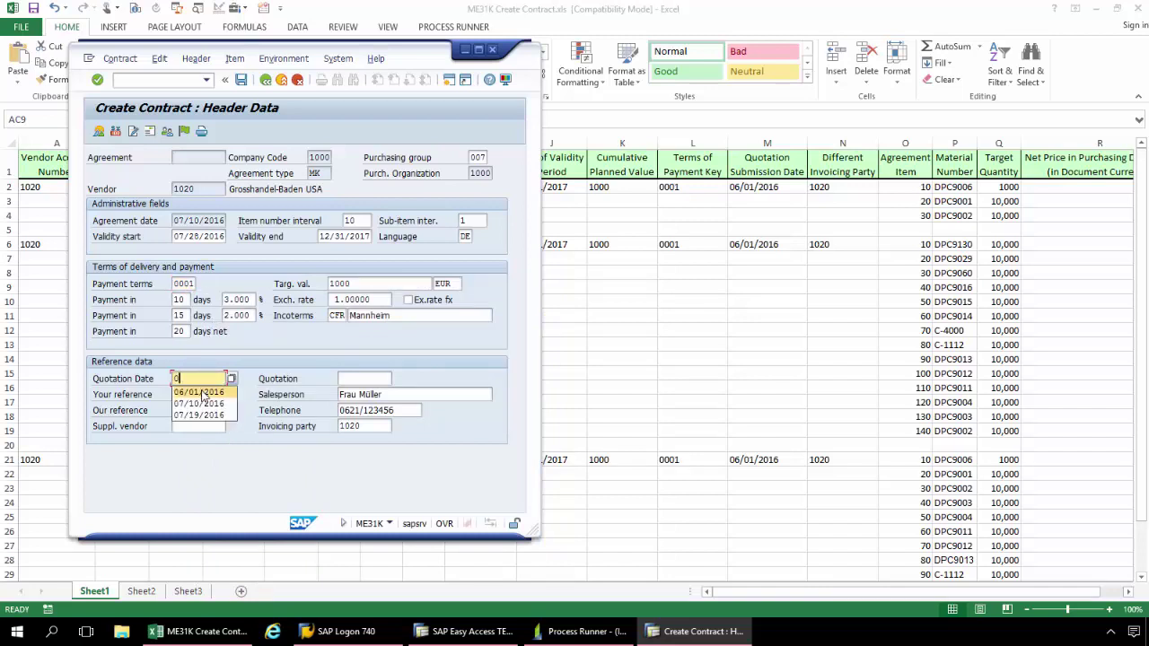
click(202, 393)
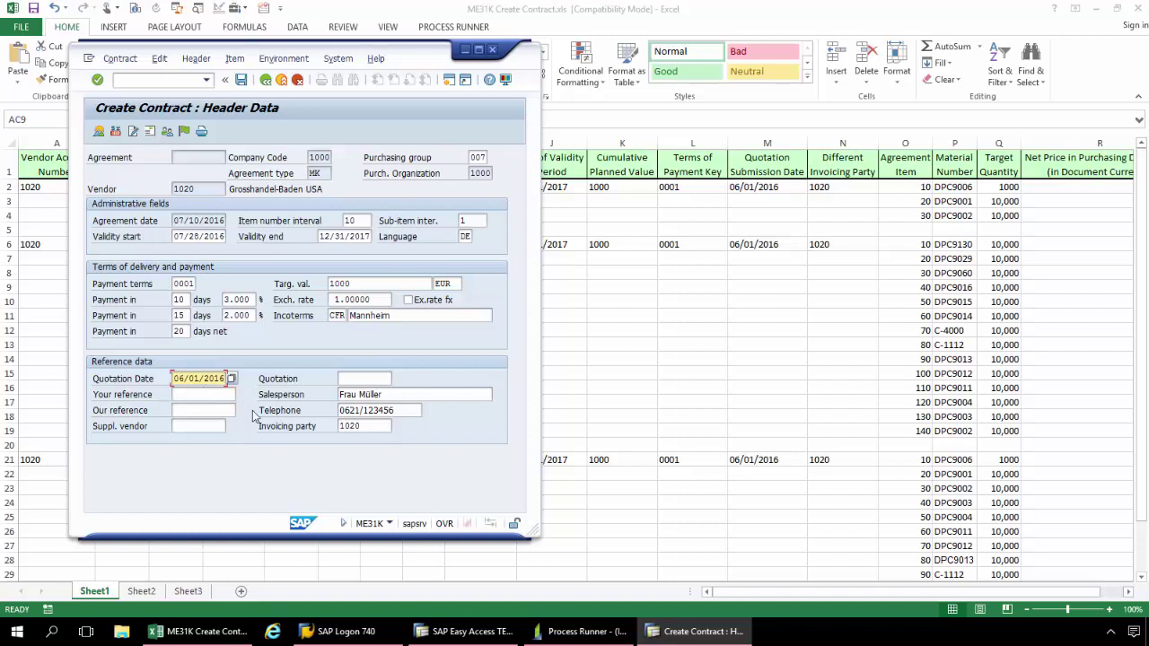
- Re-enter the invoicing party number from the sheet and continue to the item overview
click(375, 427)
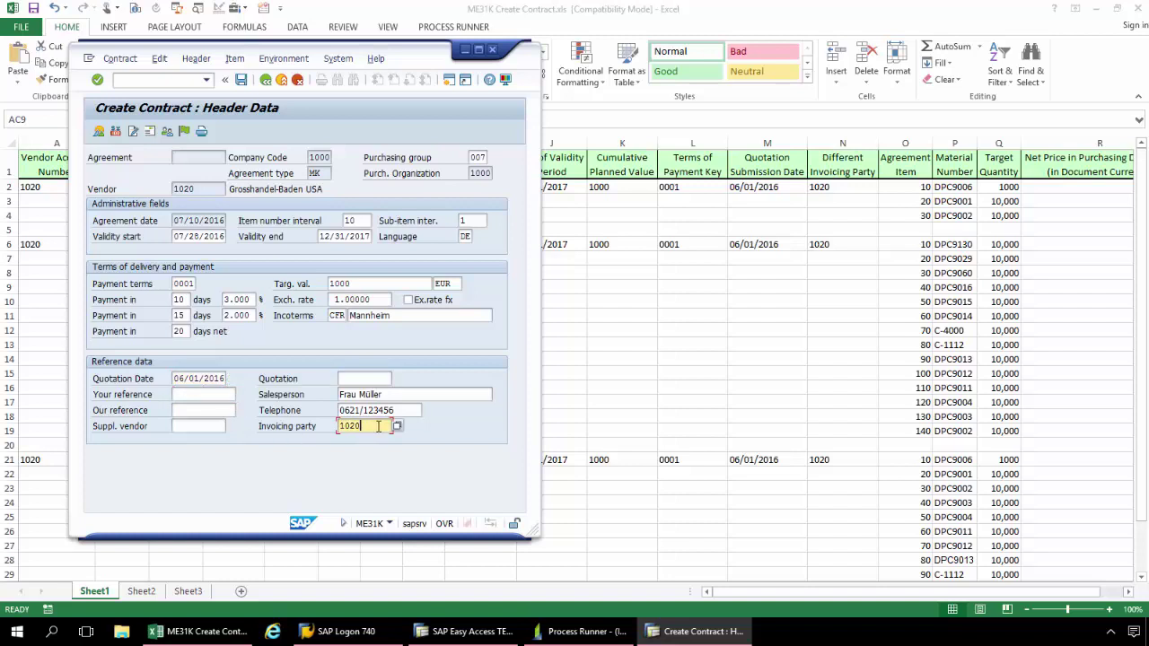
key(BackSpace)
key(BackSpace)
key(BackSpace)
key(BackSpace)
text(1)
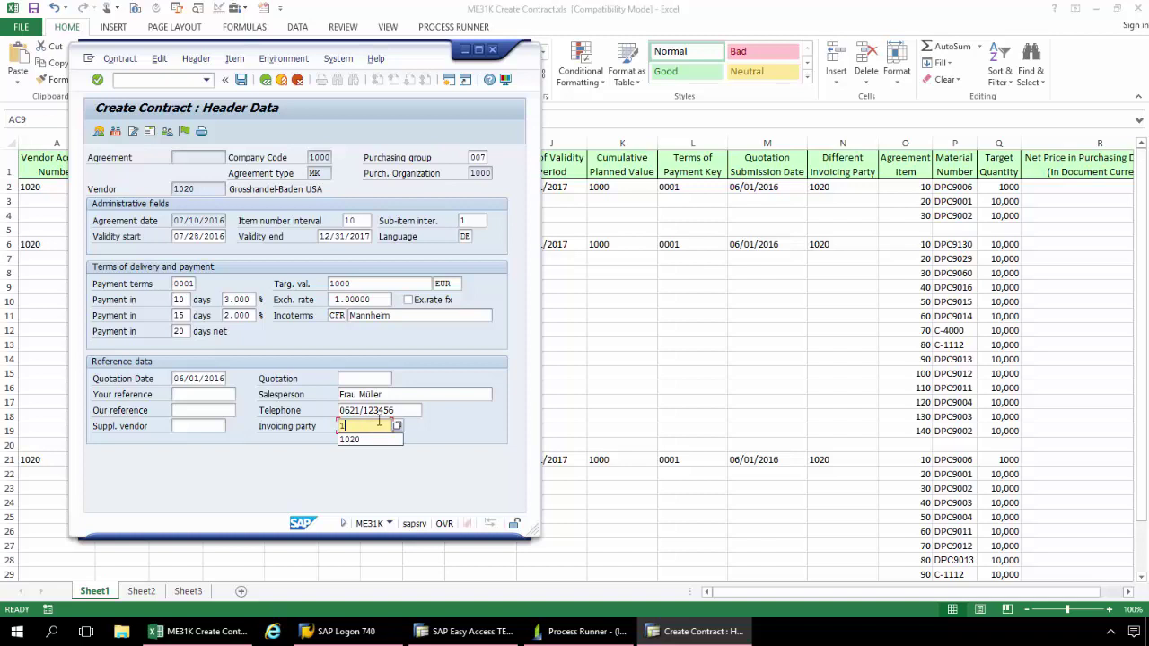
text(020)
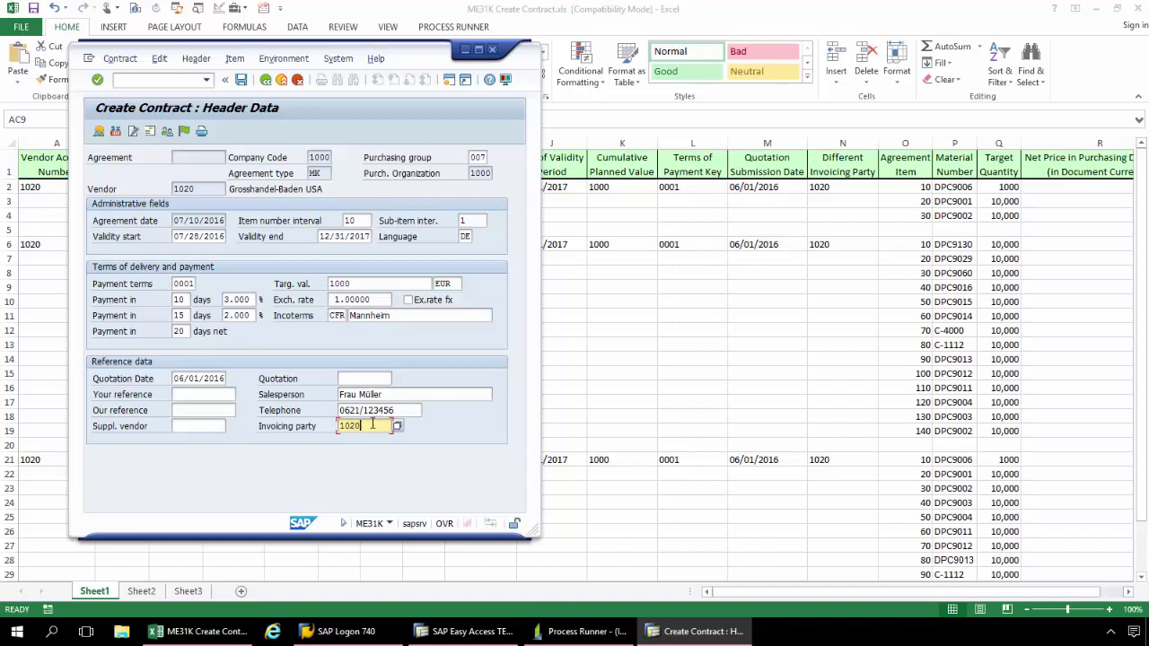
click(97, 80)
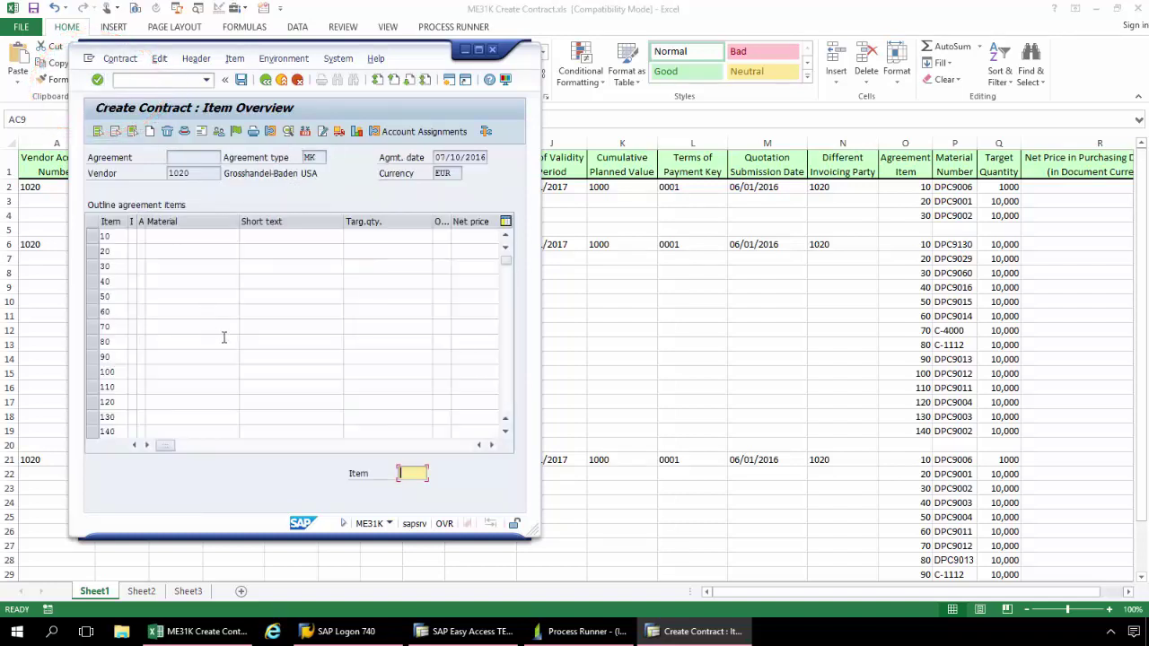
- Re-enter item number 10 in the first agreement line, with material DPC9006 and a target quantity of 1000
click(170, 297)
click(117, 236)
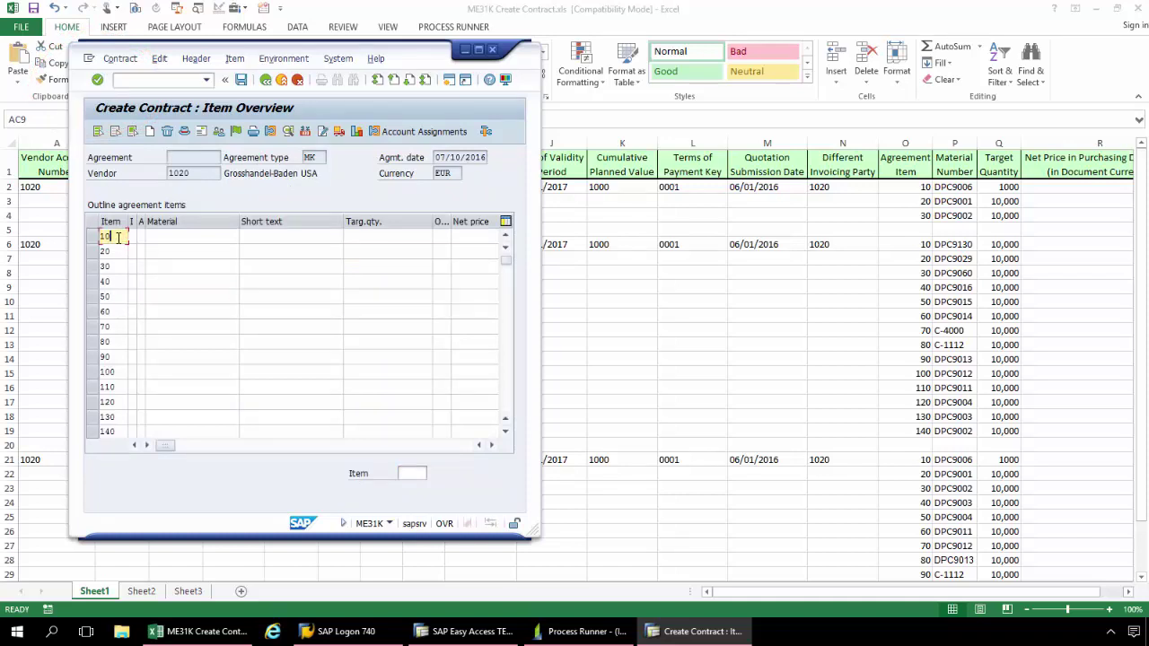
key(BackSpace)
key(BackSpace)
text(10)
click(158, 237)
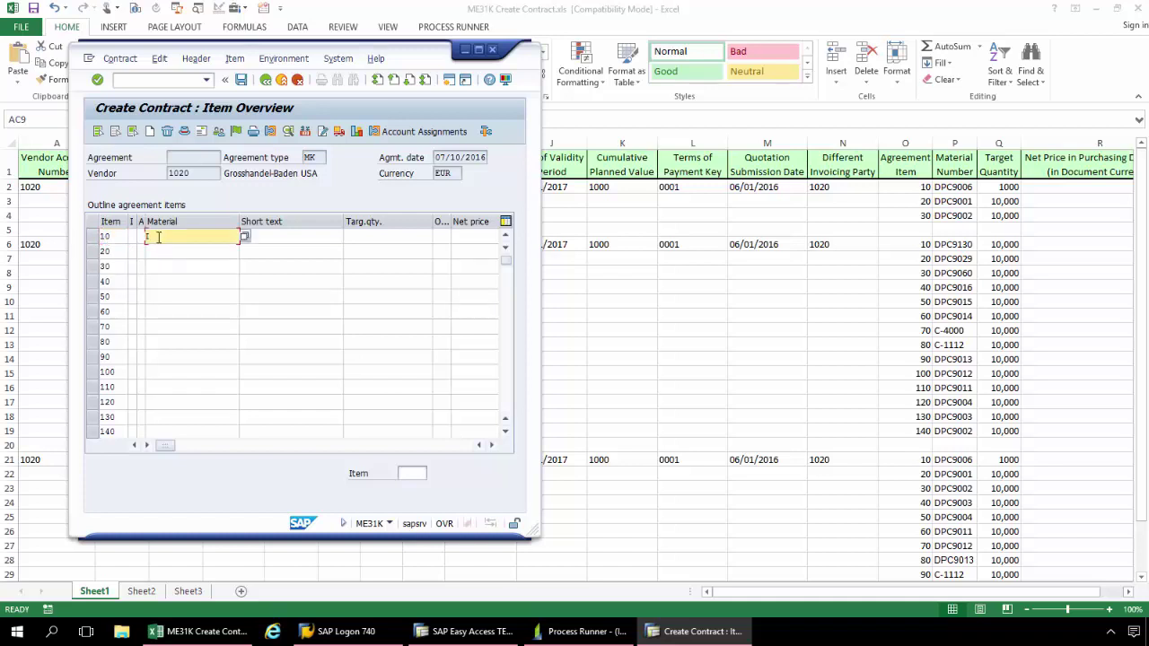
text(DP)
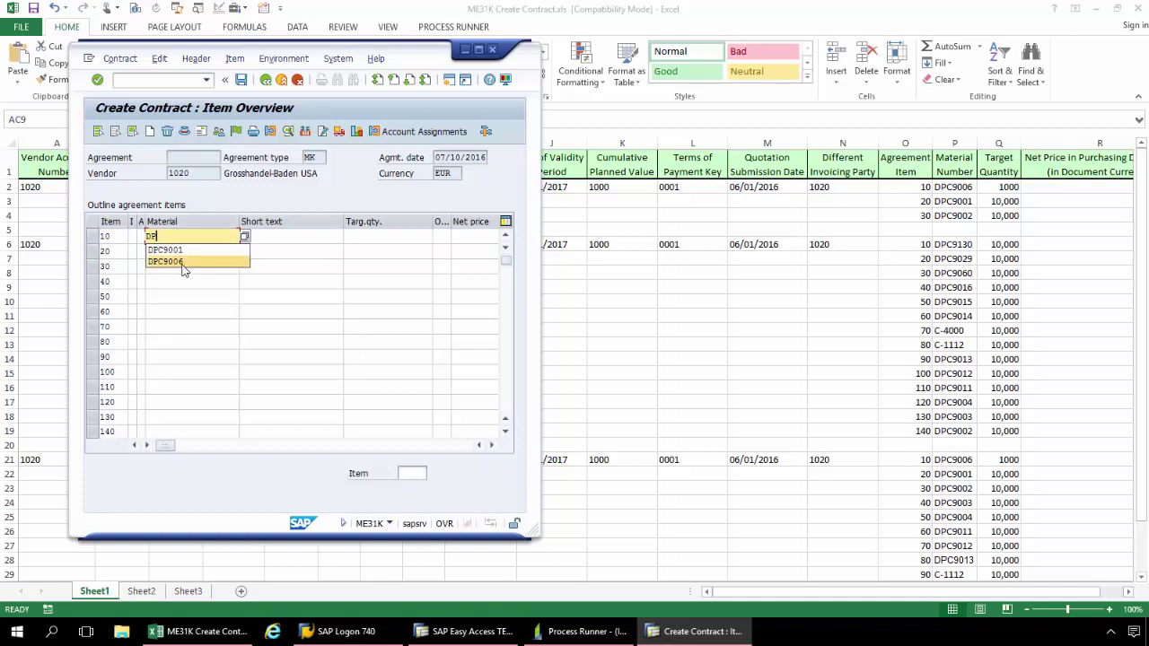
click(180, 262)
click(383, 240)
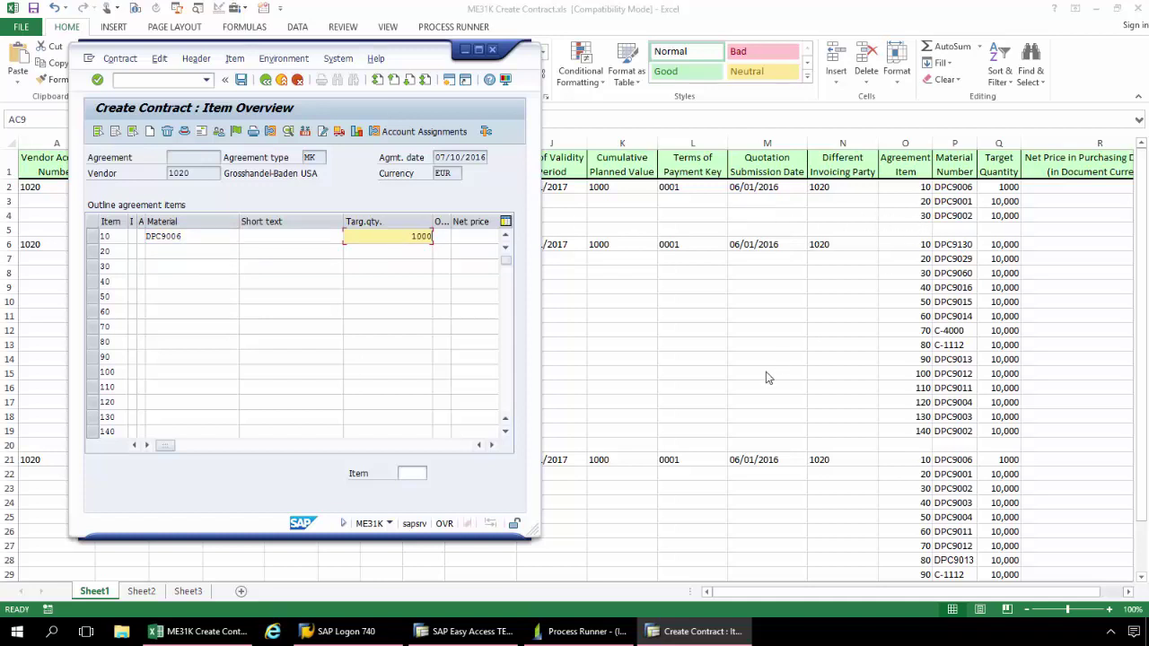
- Look up item 10's net price in the Excel sheet, set it to 28.5 in the contract and confirm the line
click(733, 517)
drag(749, 592, 779, 595)
click(696, 631)
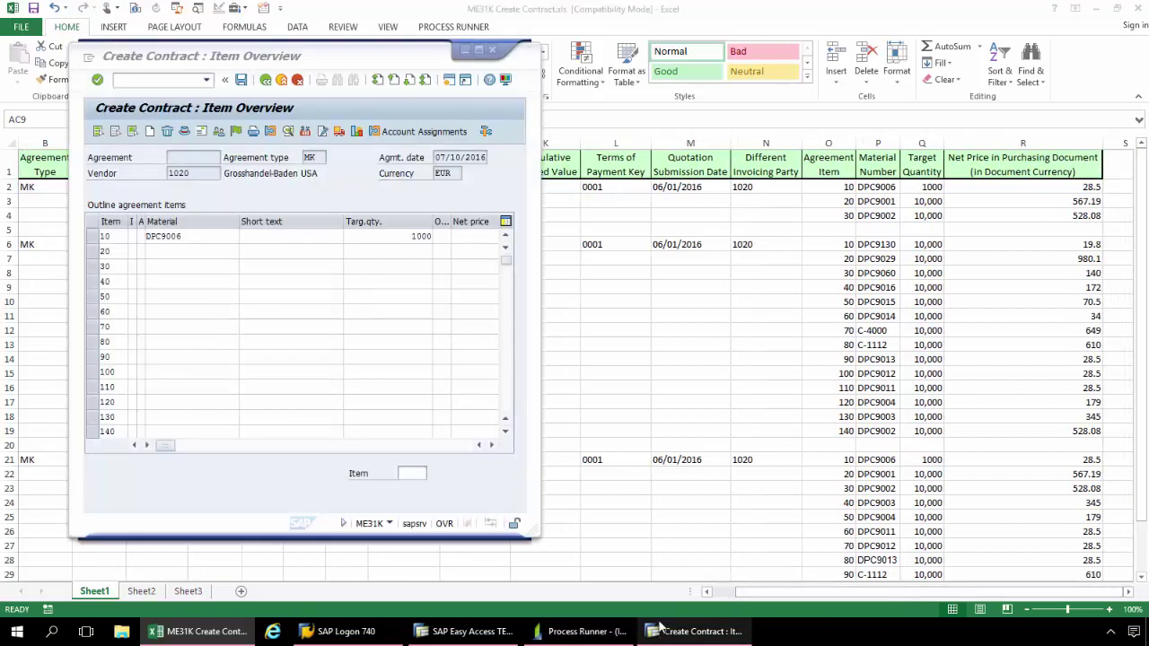
click(492, 238)
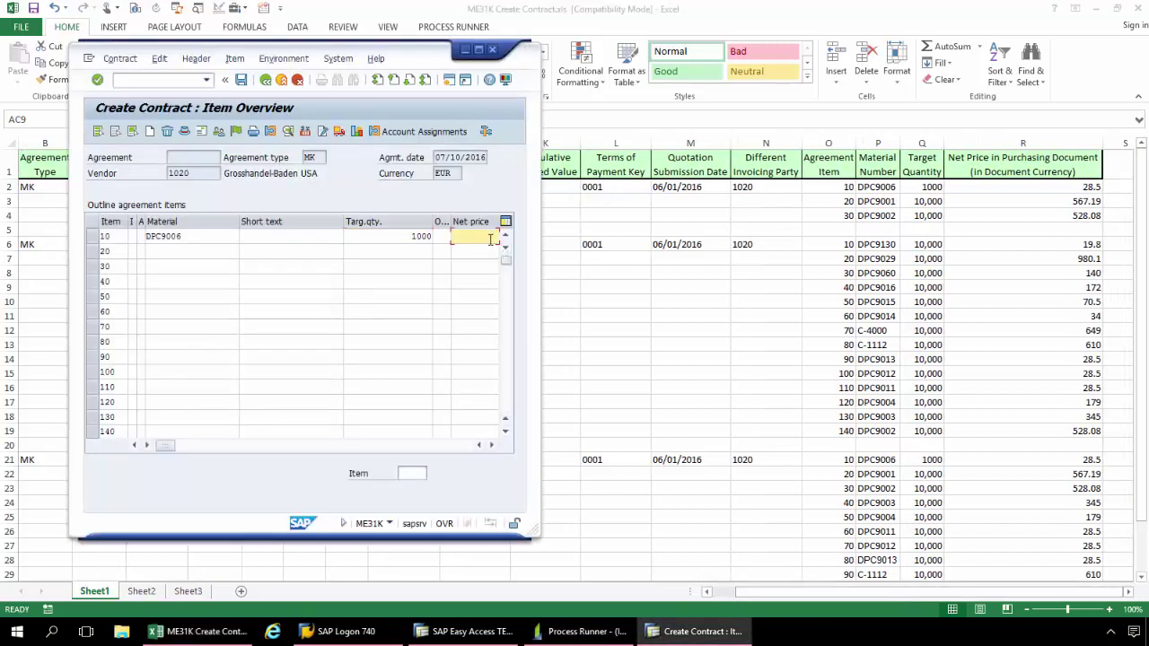
text(28.5)
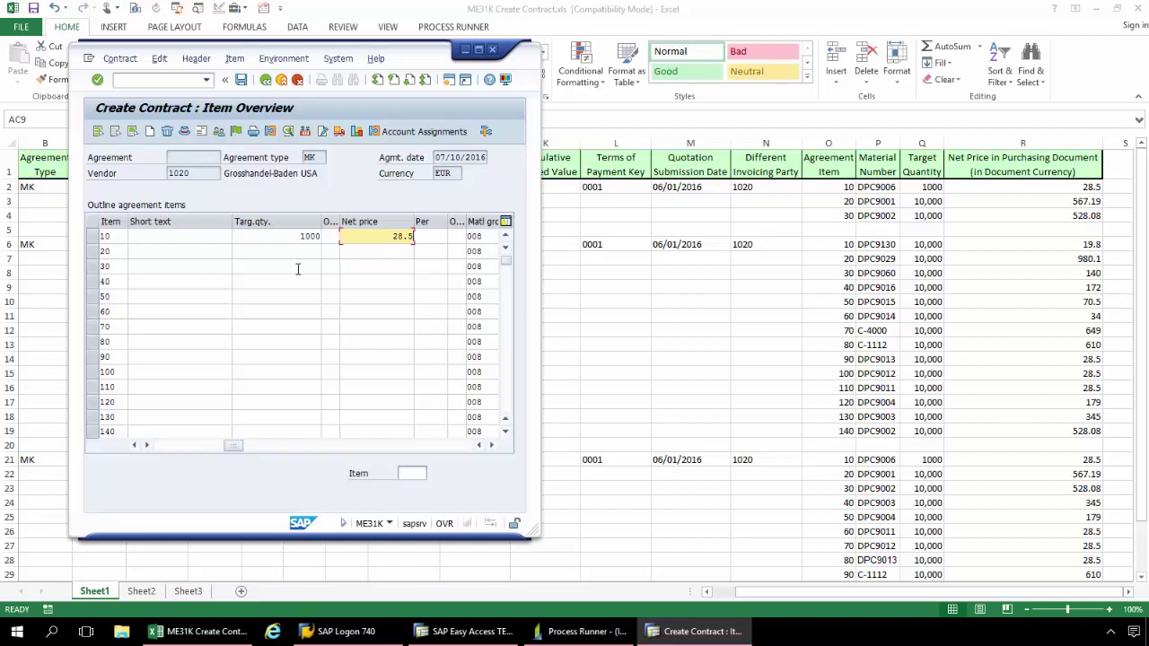
key(Return)
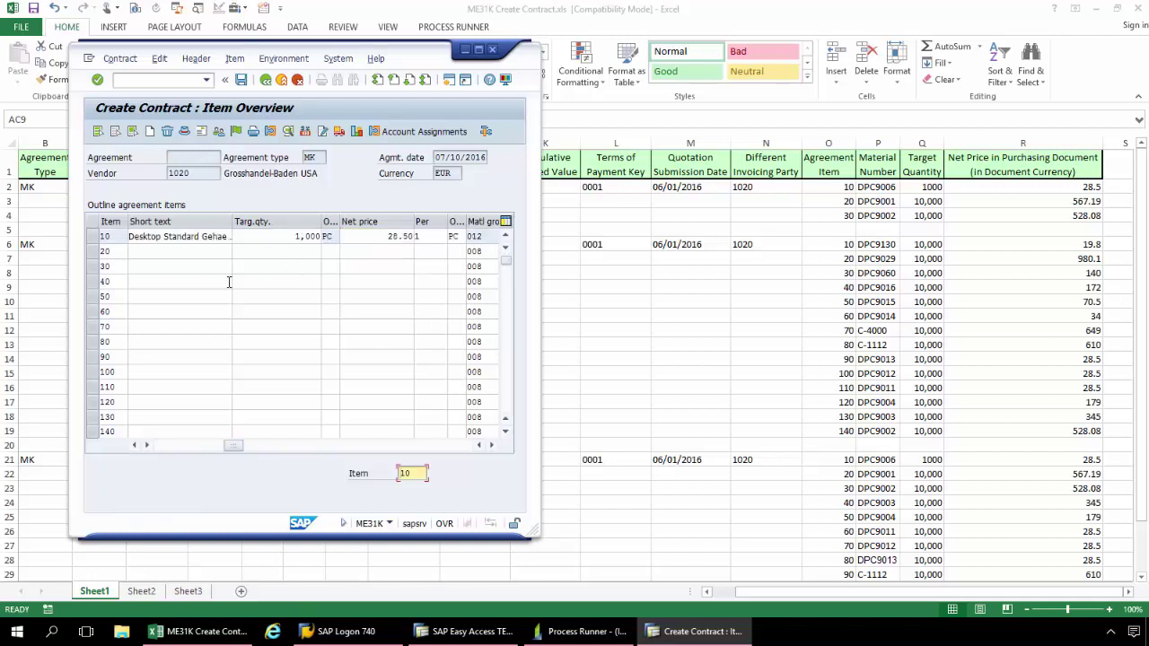
- Enter material DPC9001 for item 20 in the second agreement line
click(104, 252)
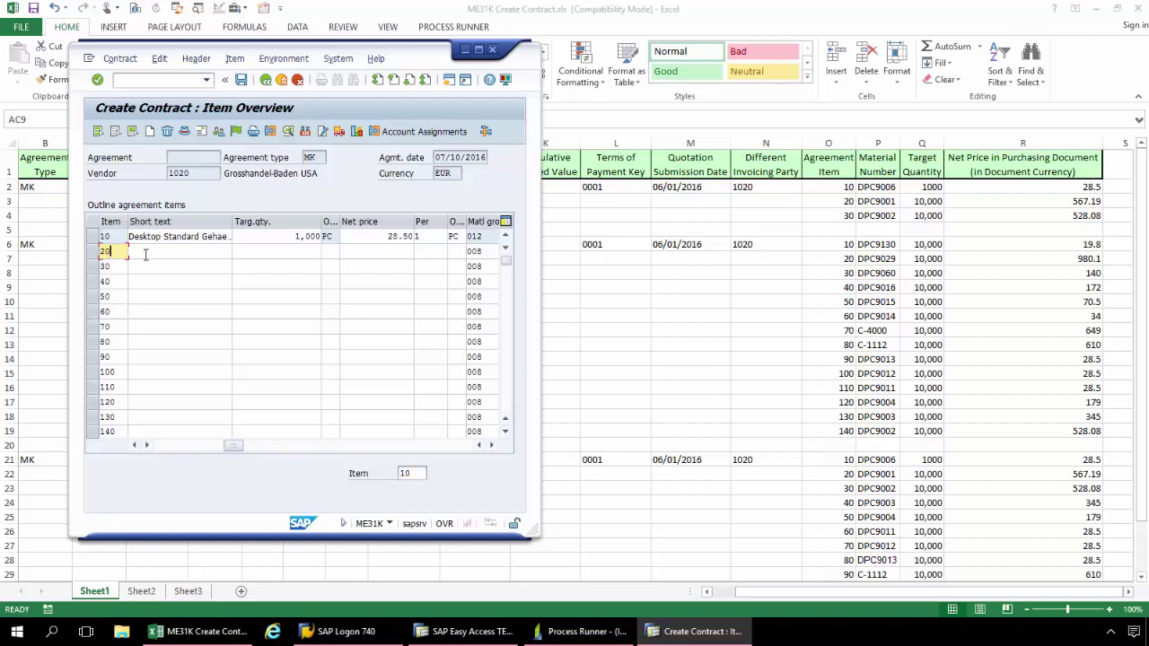
click(145, 254)
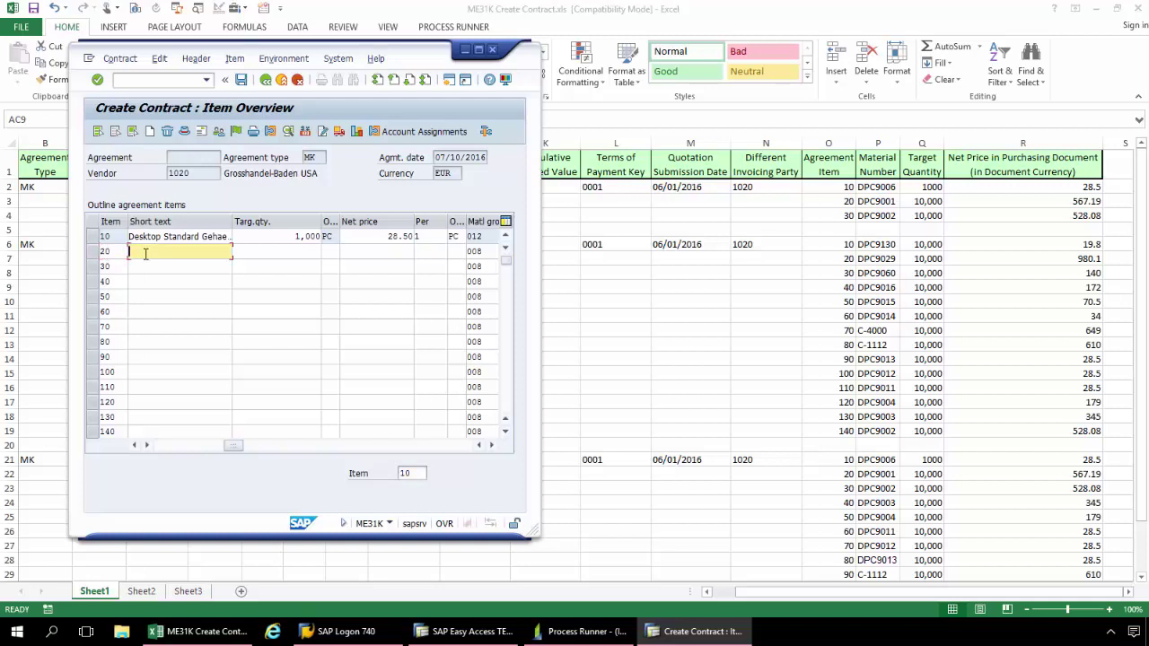
click(135, 444)
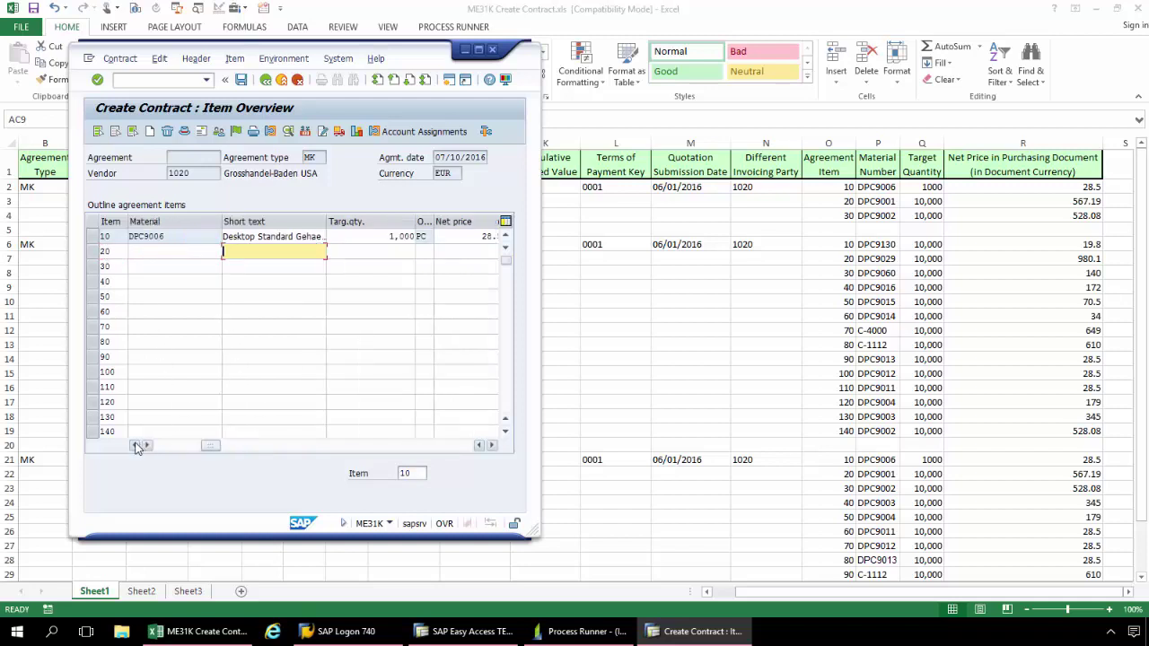
click(164, 254)
text(D)
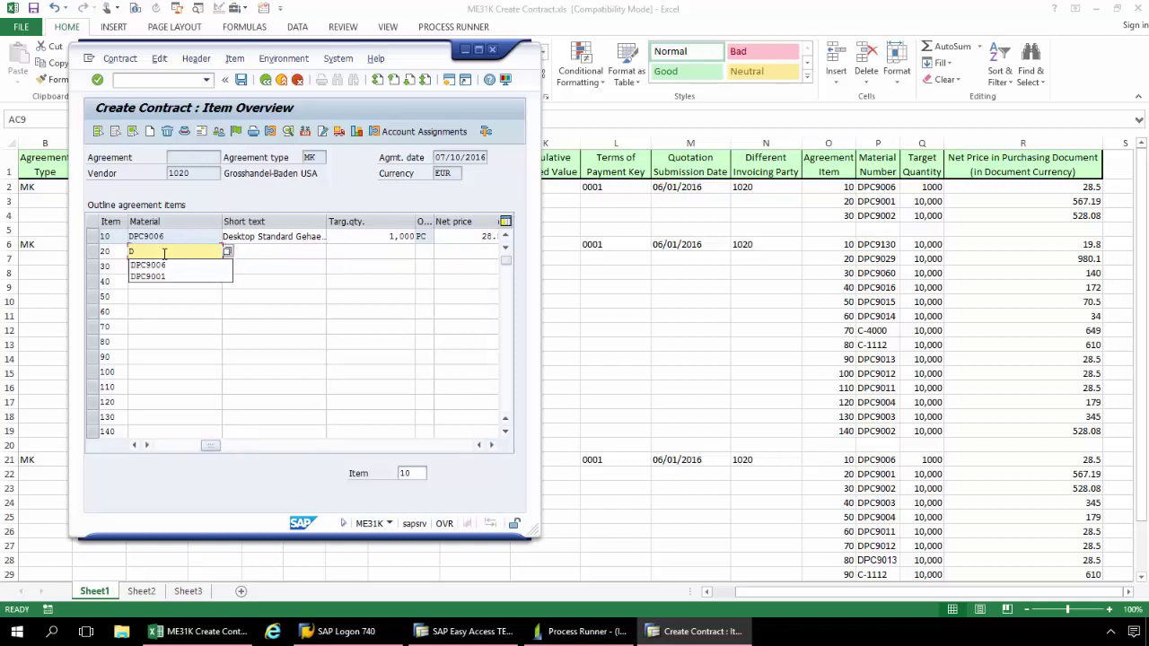
click(166, 277)
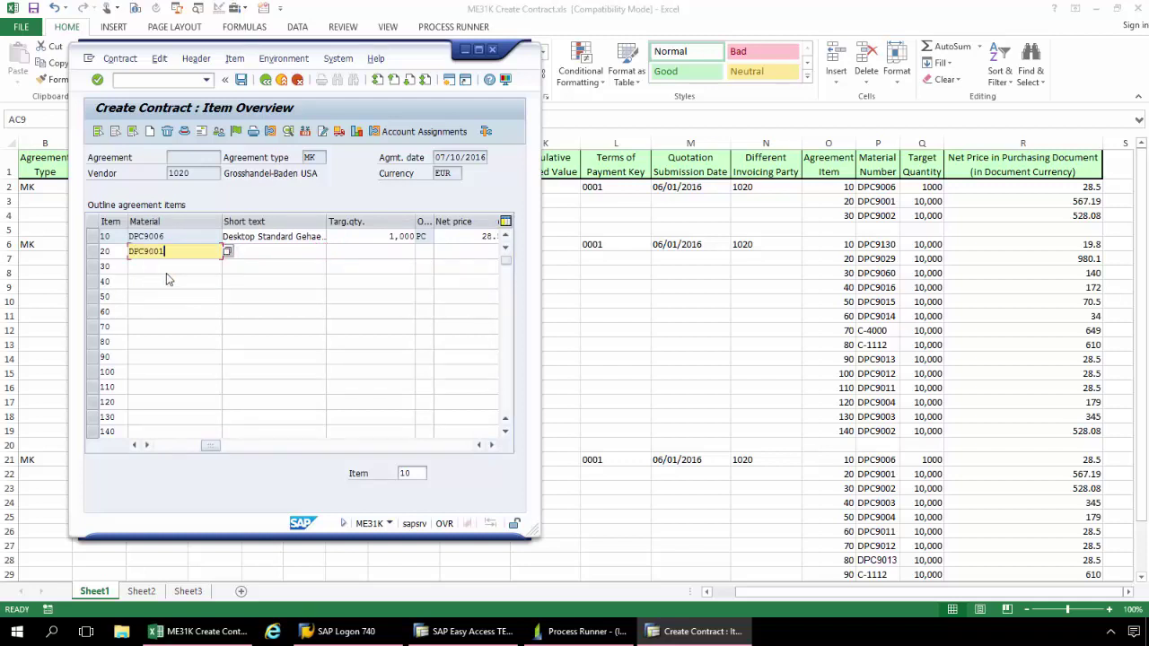
- Set item 20's target quantity to 10000 and its net price to 567.19, and confirm the line
click(372, 251)
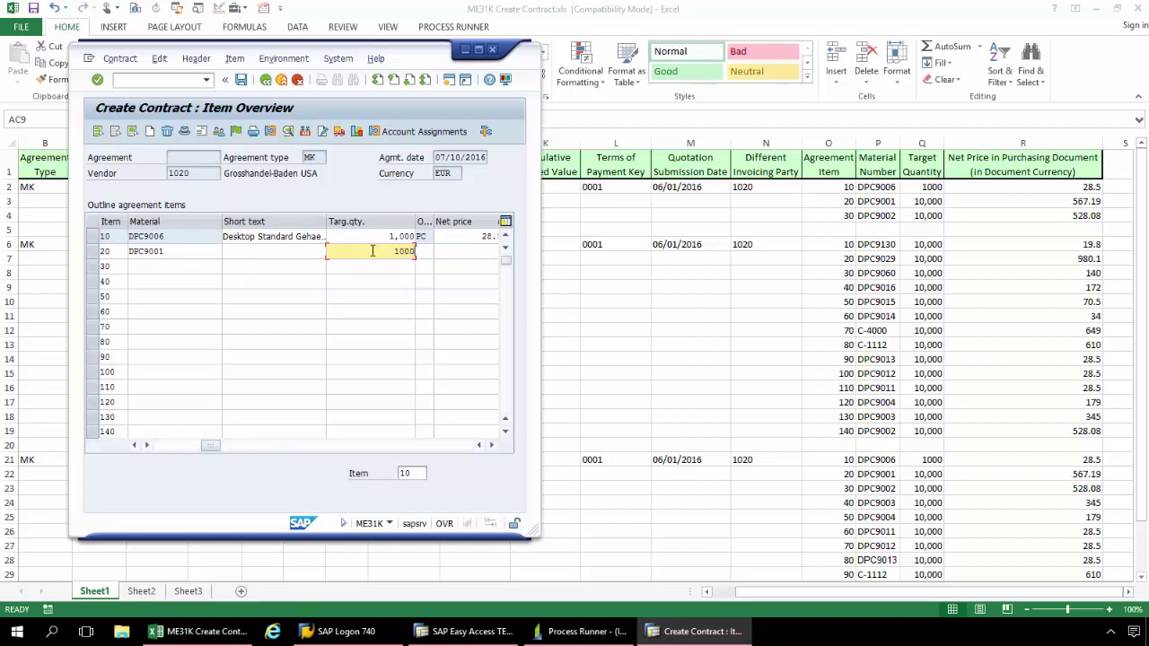
text(10000)
click(490, 248)
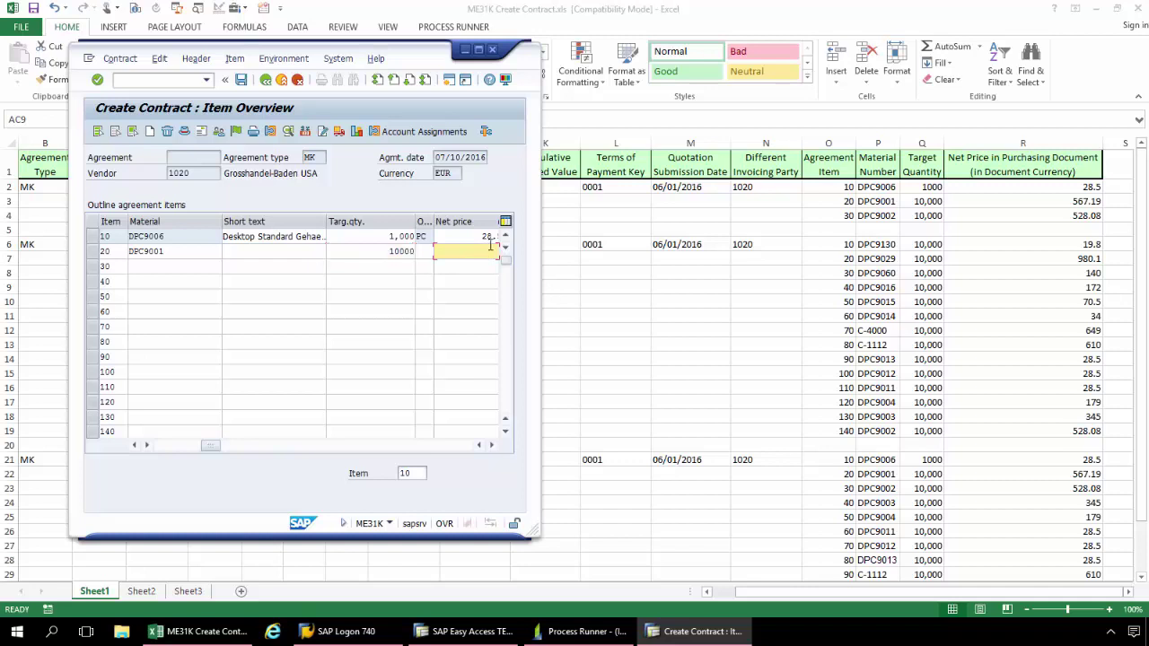
text(567)
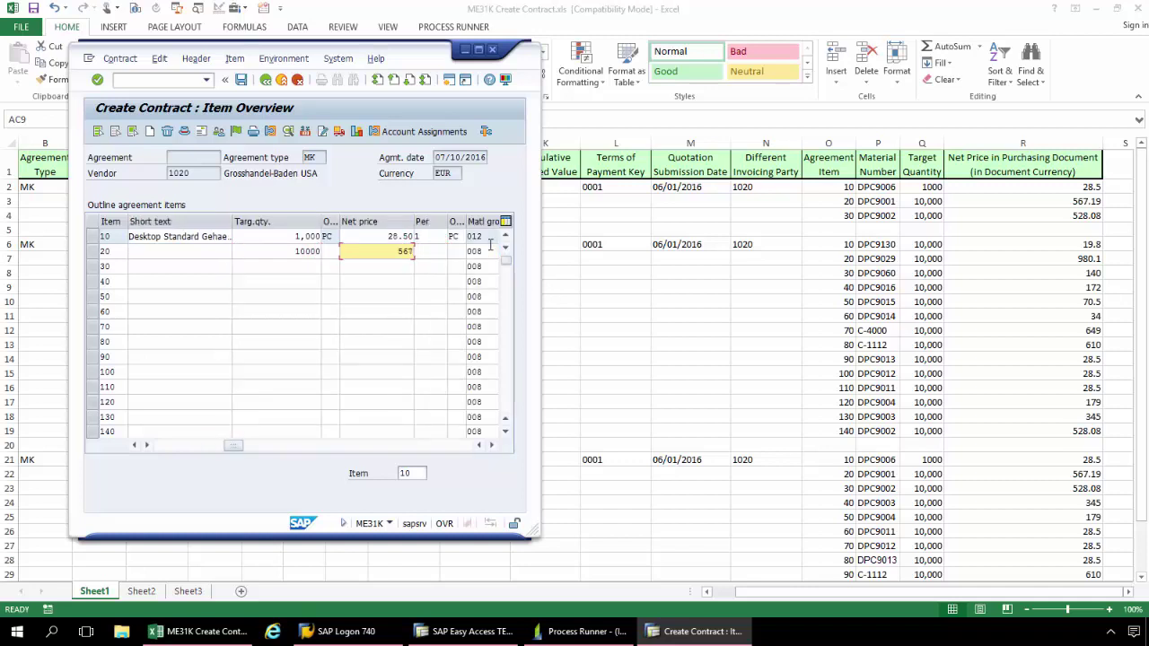
text(.19)
key(Return)
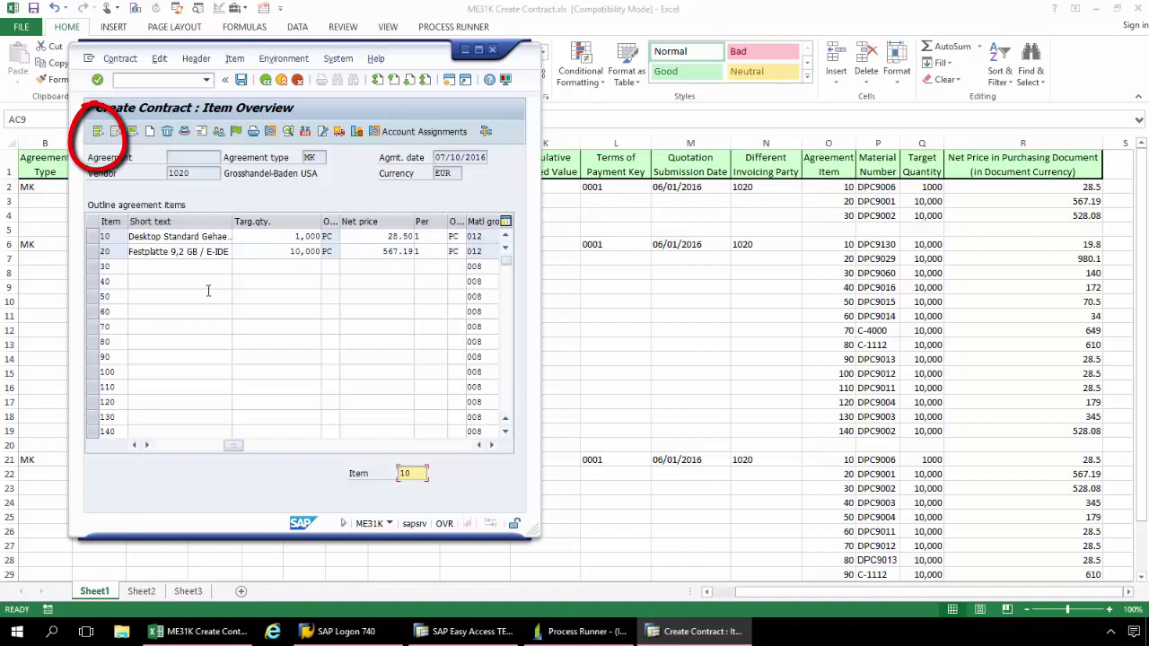
- Select all agreement items, advance the item table for a new item, and save the contract to end the recording
click(99, 133)
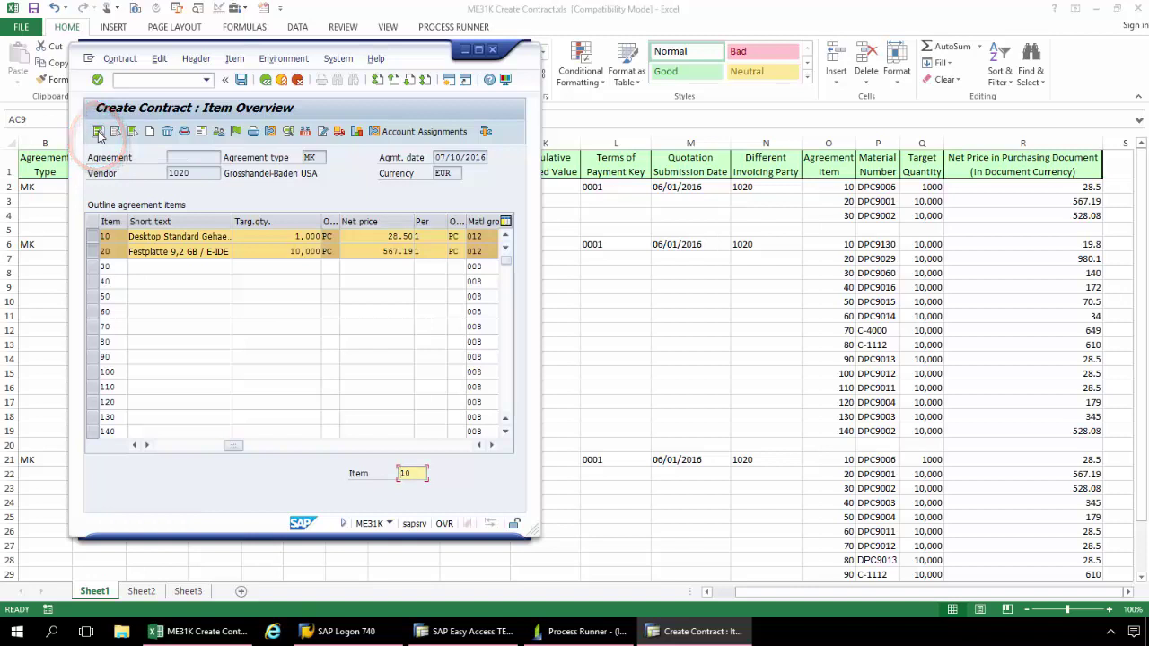
click(151, 133)
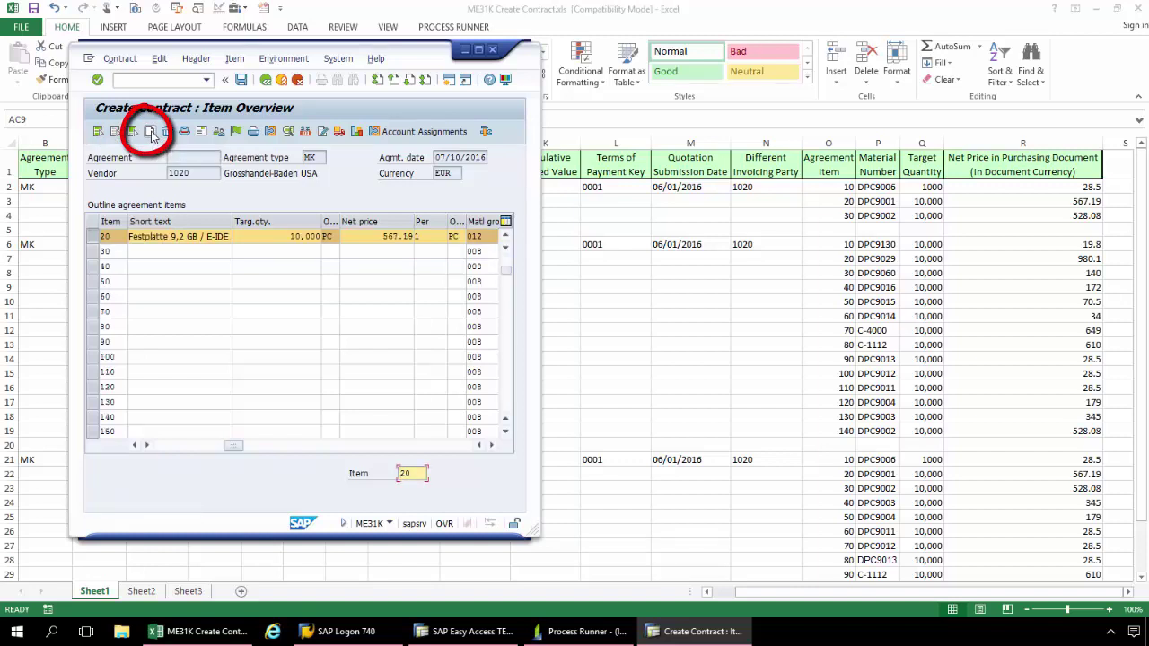
click(243, 81)
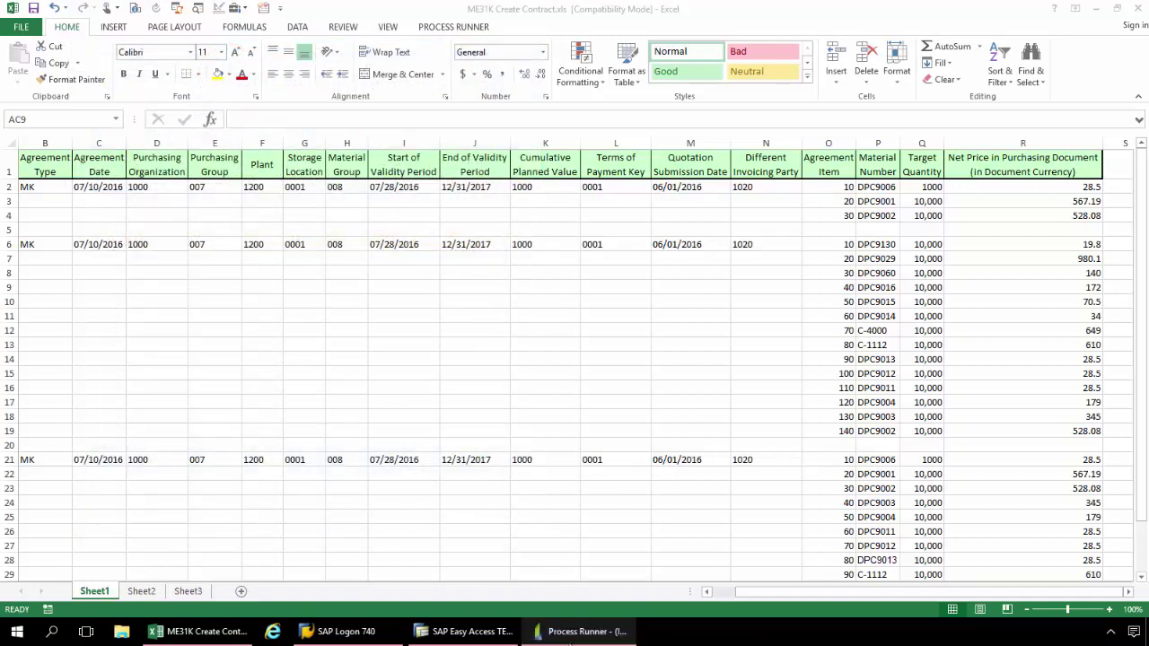
- Switch to Process Runner, name the transaction file ME31K Demo, and create the process from the recording
click(588, 600)
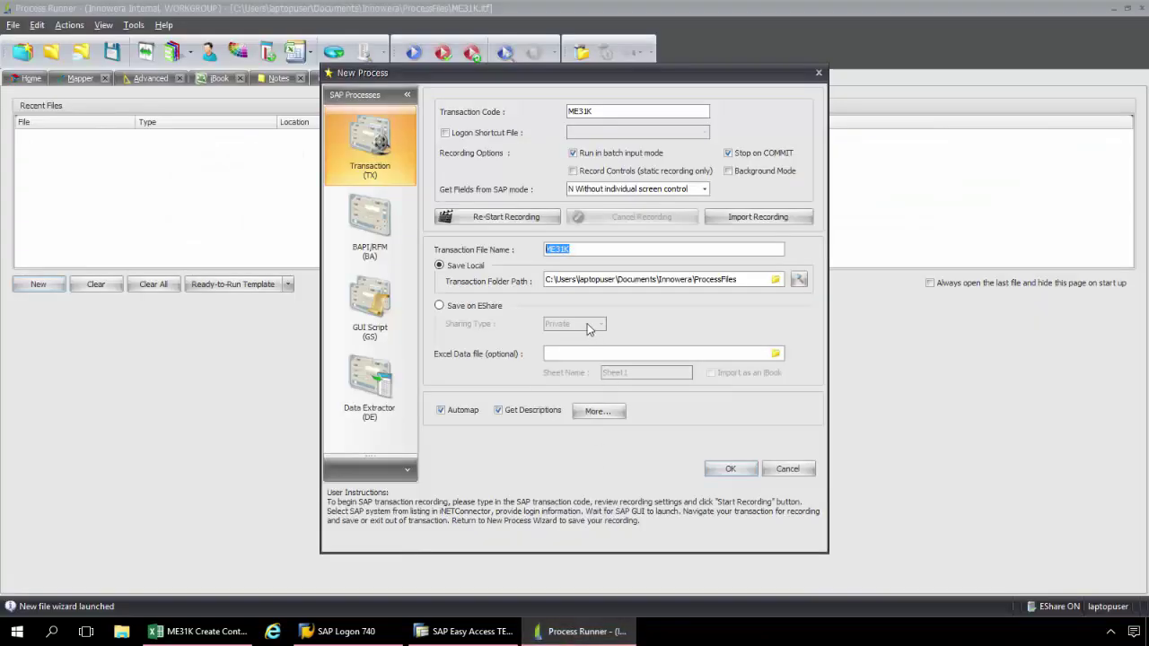
click(585, 249)
click(727, 471)
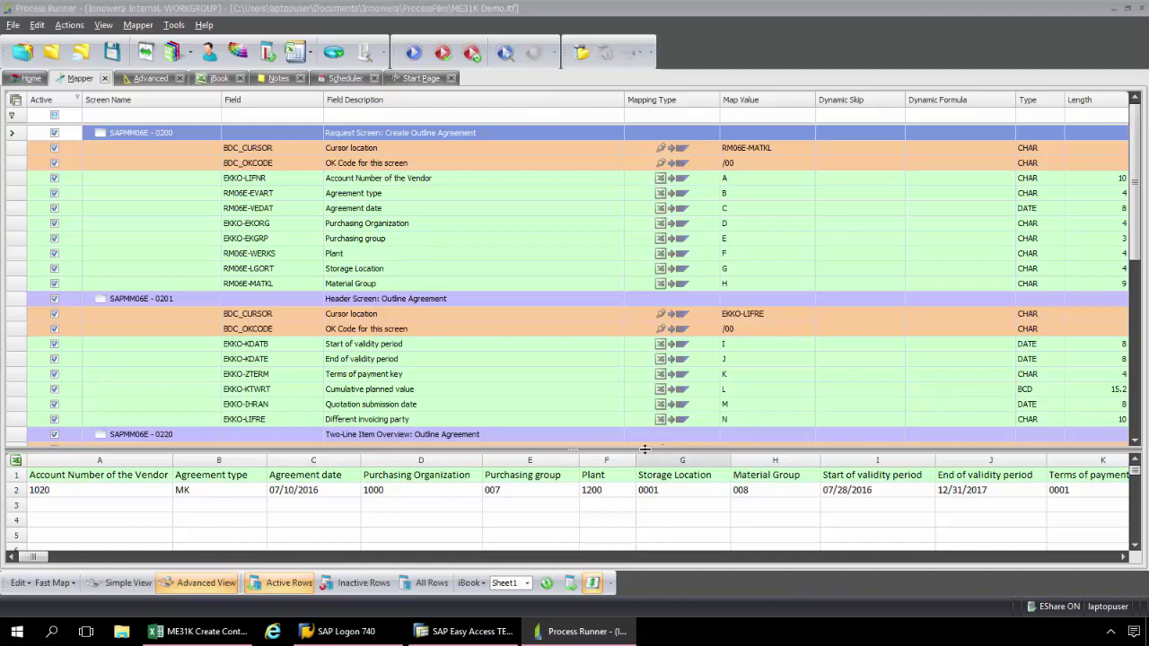
- Review the recorded data in the iBook, and switch the mapping's data source to the external Excel file ME31K Create Contract.xls
drag(617, 449, 604, 310)
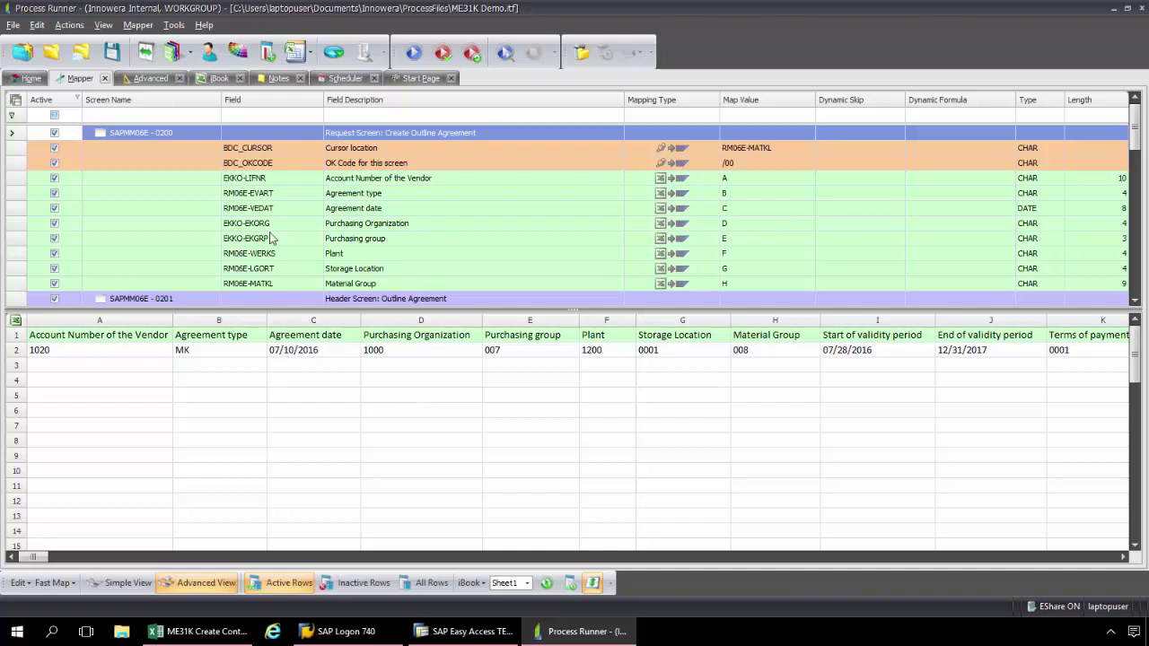
click(207, 82)
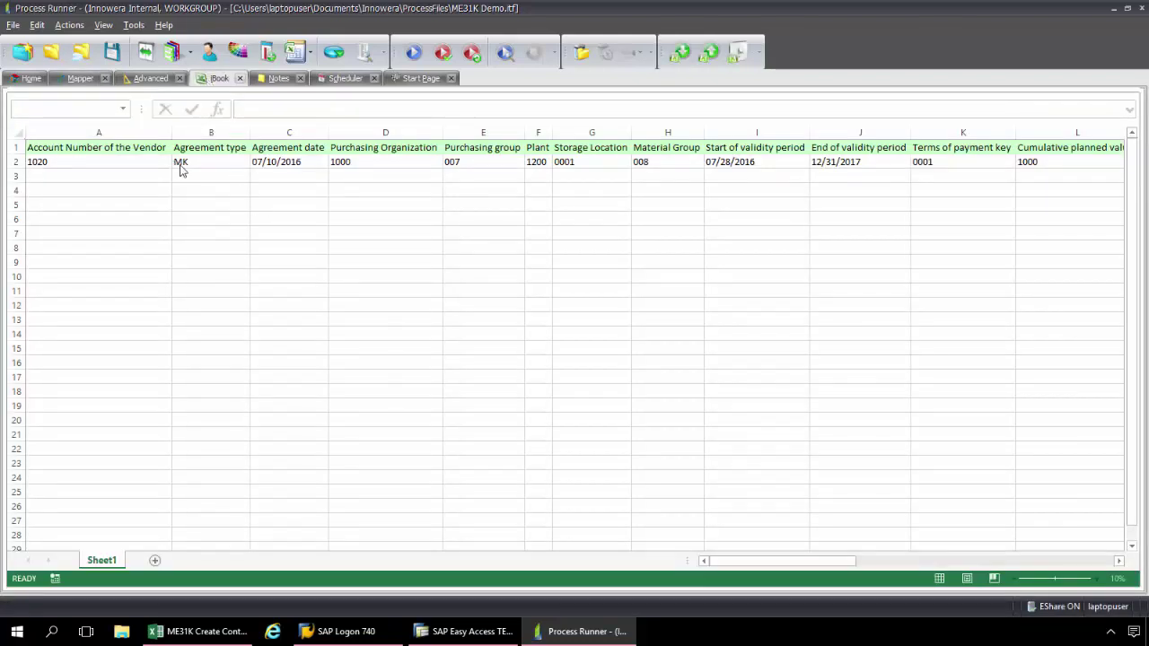
click(87, 82)
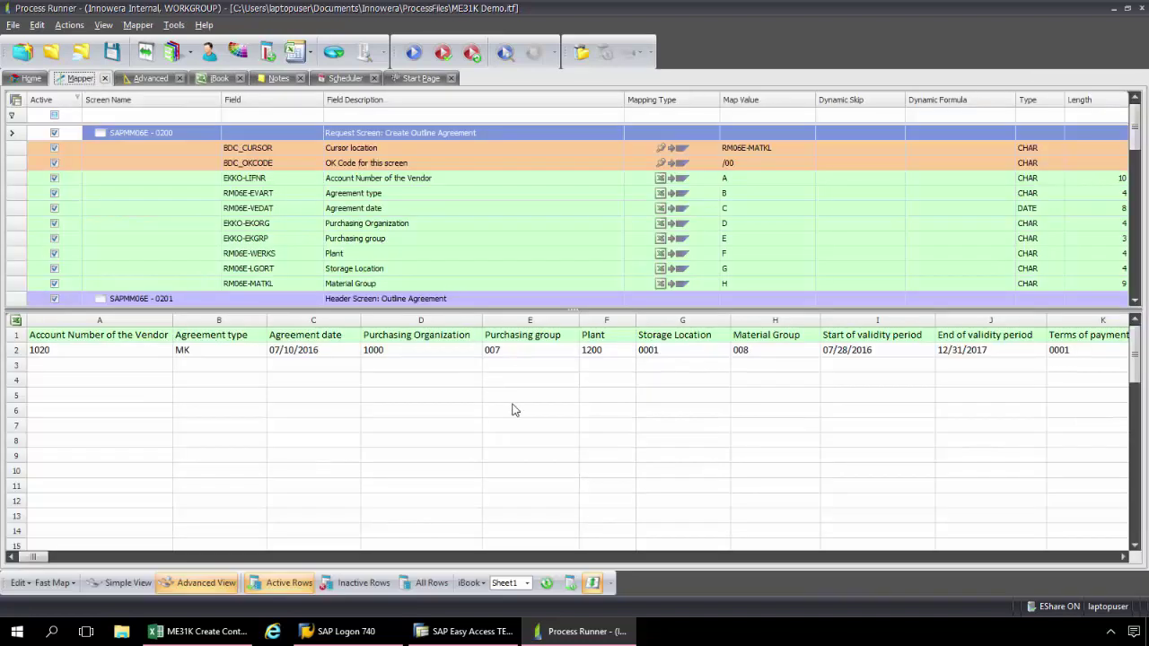
click(469, 583)
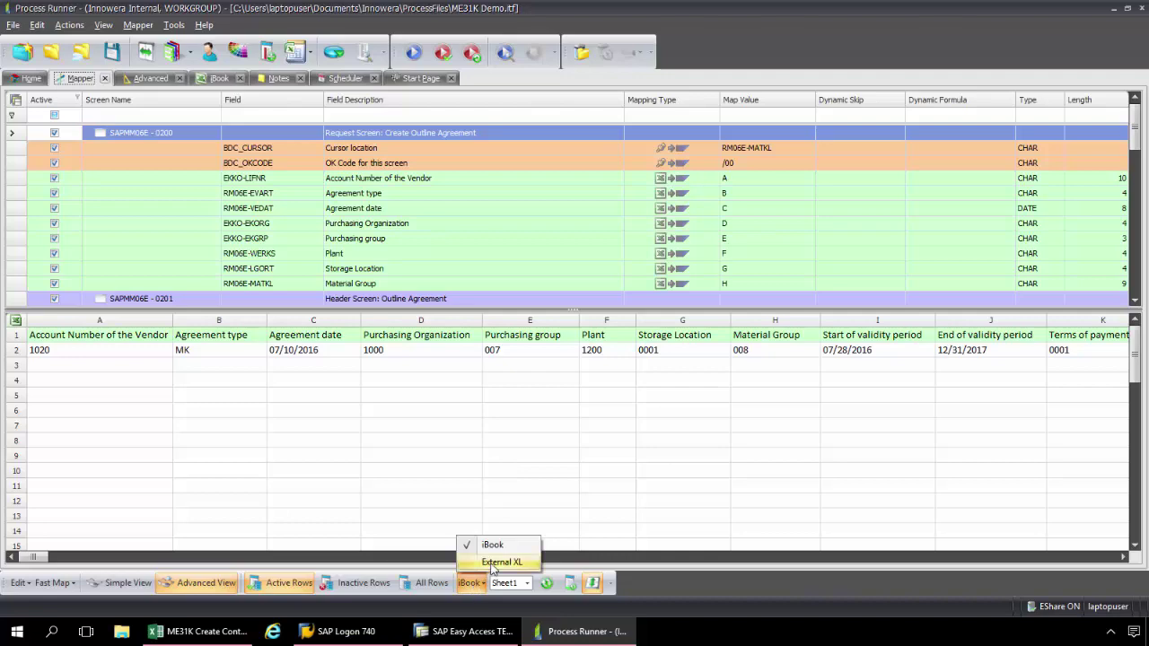
click(501, 562)
click(453, 133)
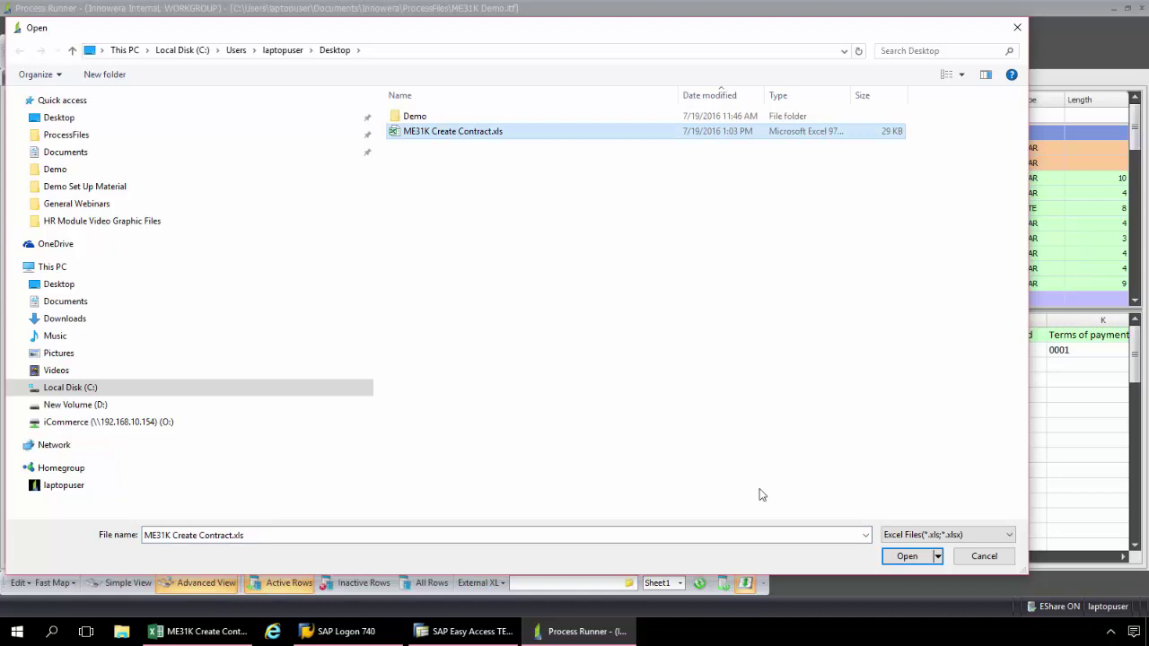
click(908, 557)
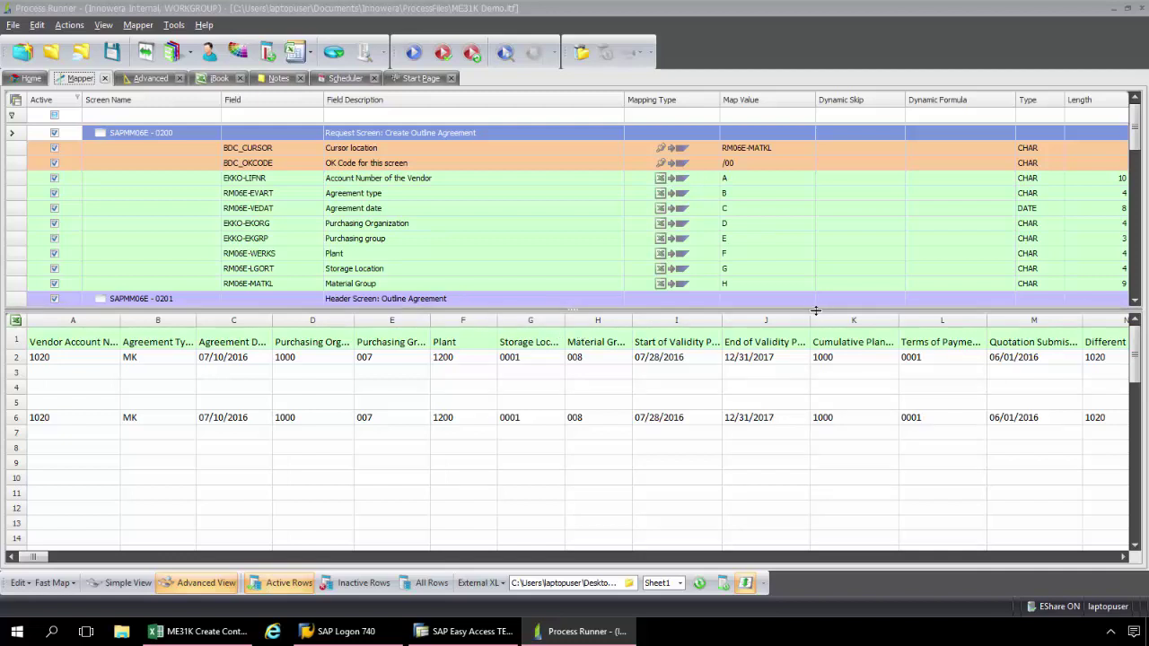
- Map the terms of payment key to column L and the cumulative planned value to column K of the Excel sheet
drag(815, 310, 821, 393)
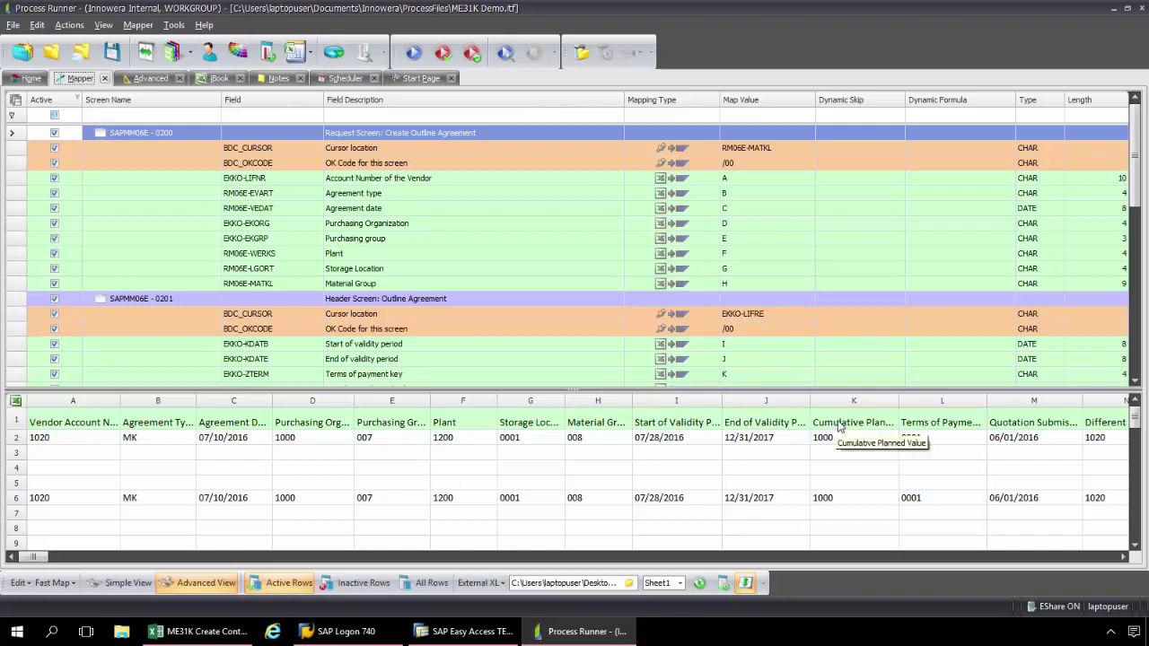
drag(937, 405, 781, 377)
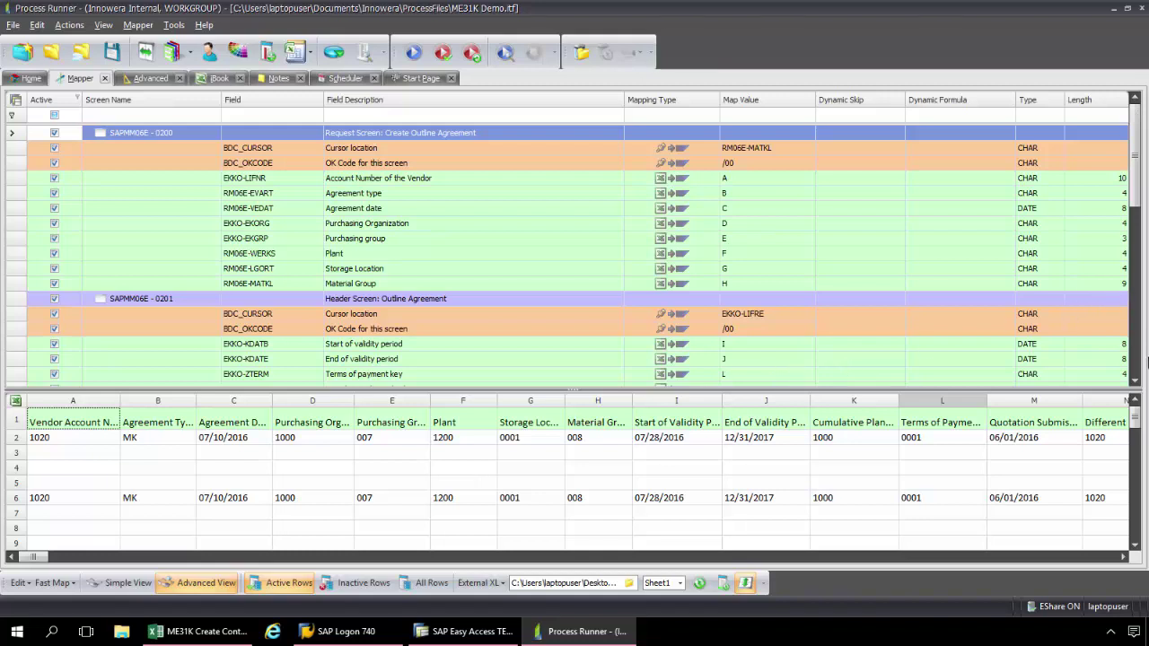
click(1135, 381)
click(1136, 381)
click(1136, 381)
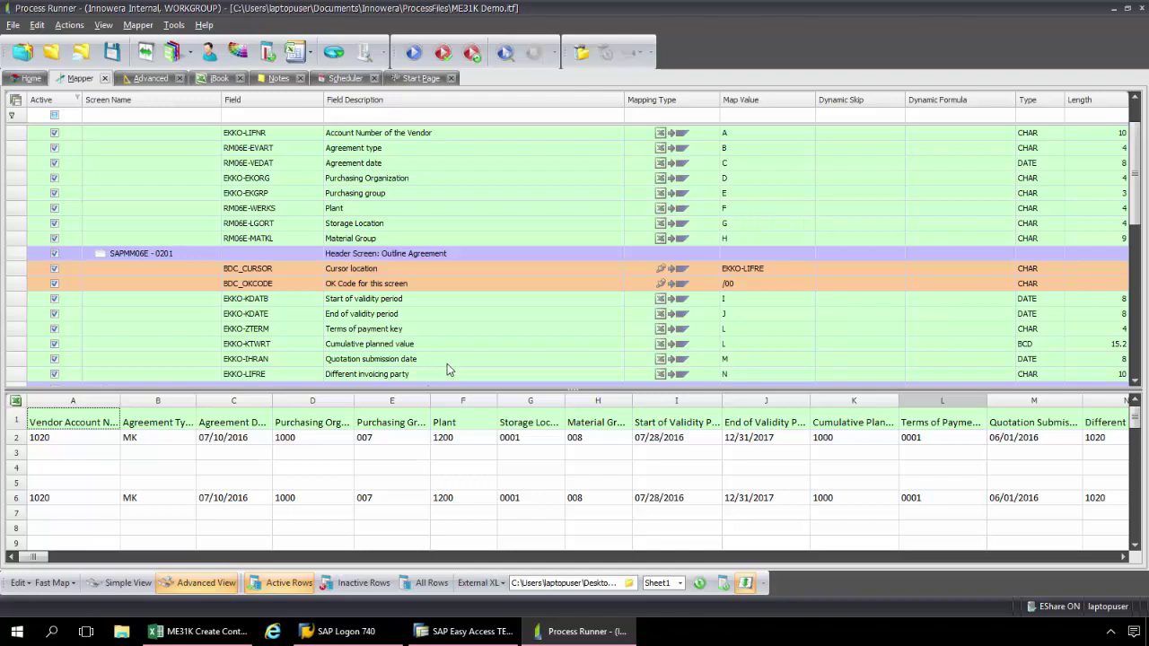
drag(859, 405, 681, 383)
drag(669, 371, 735, 345)
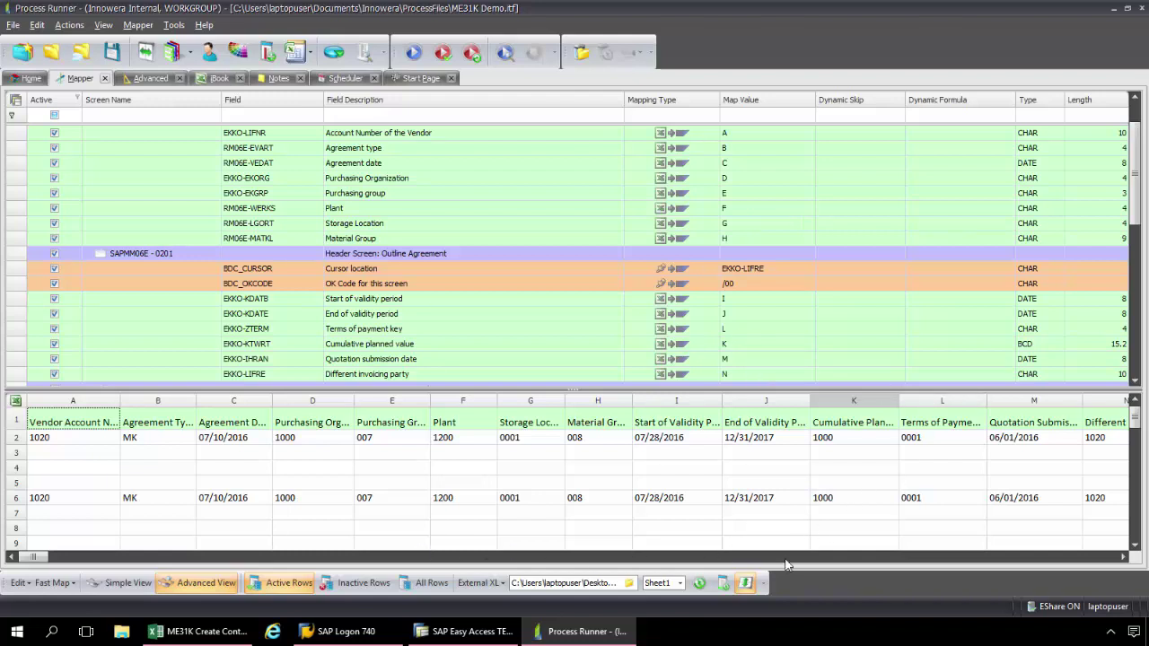
- Compare the item overview screens' field mappings with the sheet's agreement item, material number, target quantity and net price columns
drag(34, 559, 53, 559)
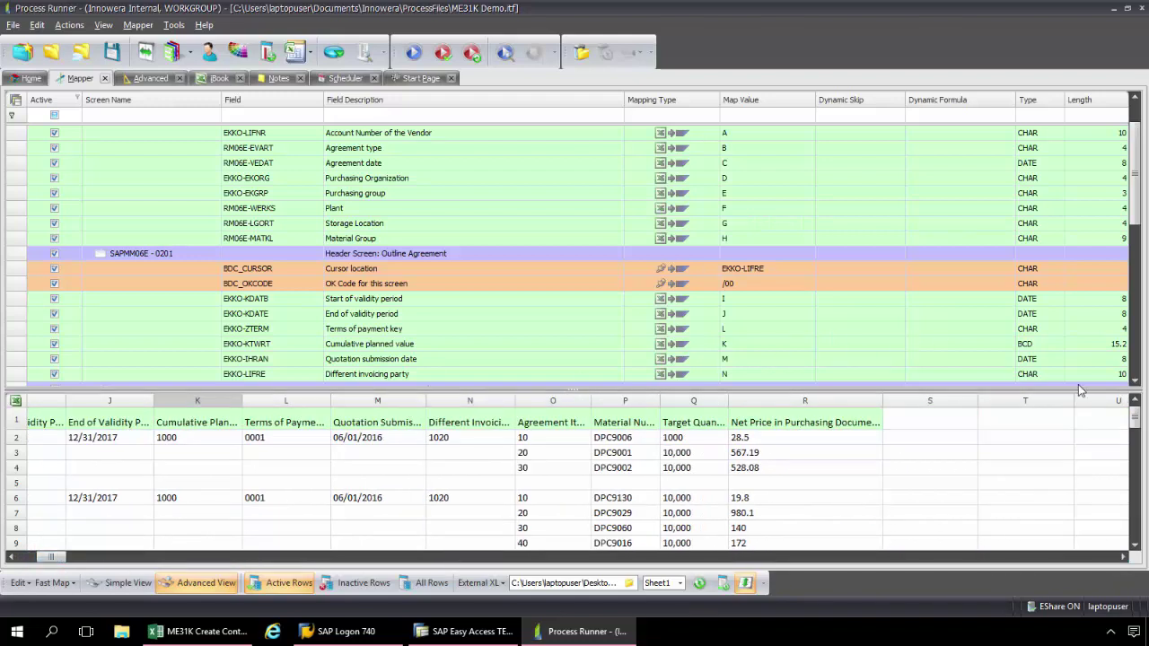
click(1135, 381)
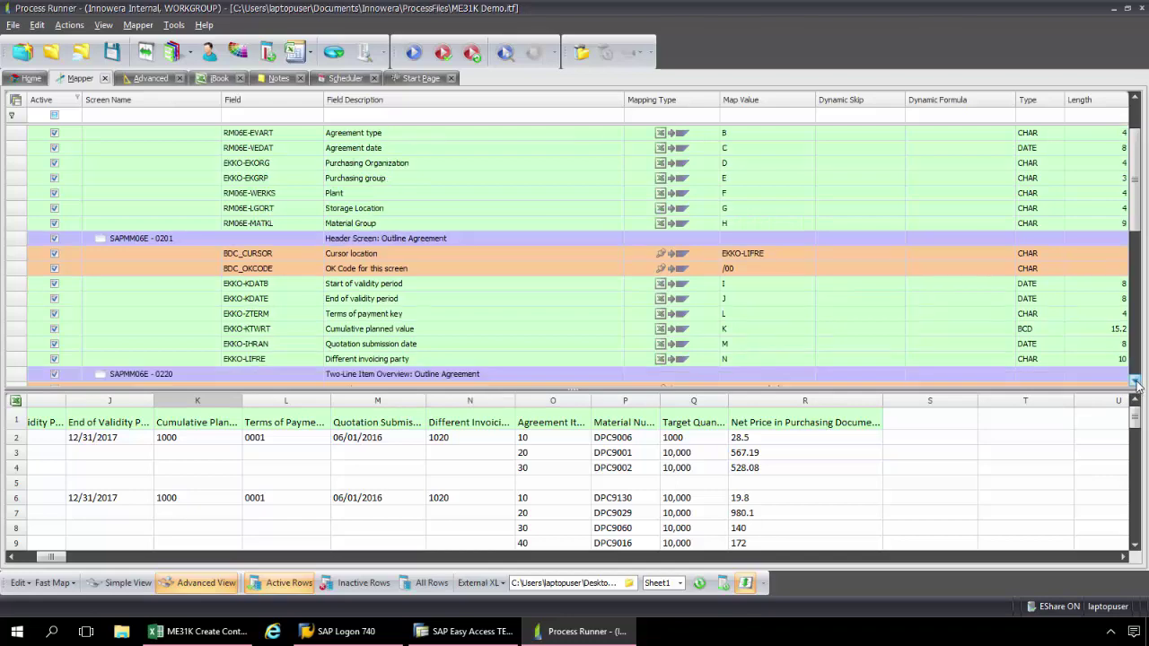
click(1136, 381)
click(1135, 381)
click(1136, 381)
click(1136, 382)
click(1135, 383)
click(1135, 383)
click(1134, 383)
click(1134, 384)
click(1134, 384)
click(1134, 385)
click(1133, 384)
click(1134, 384)
click(1134, 384)
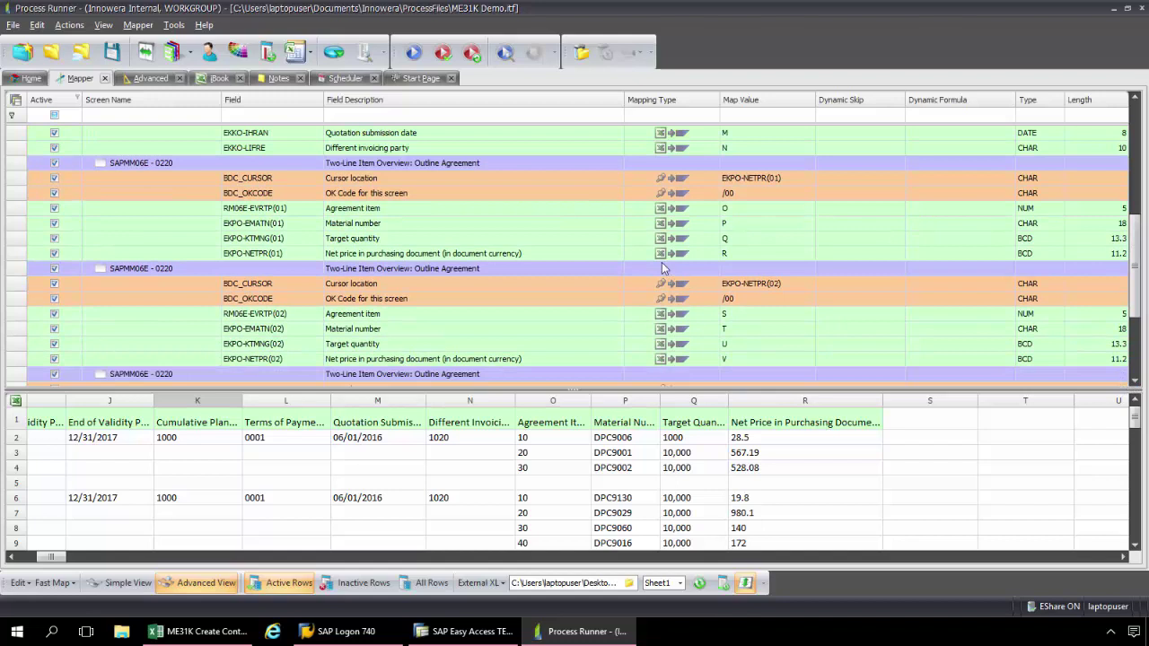
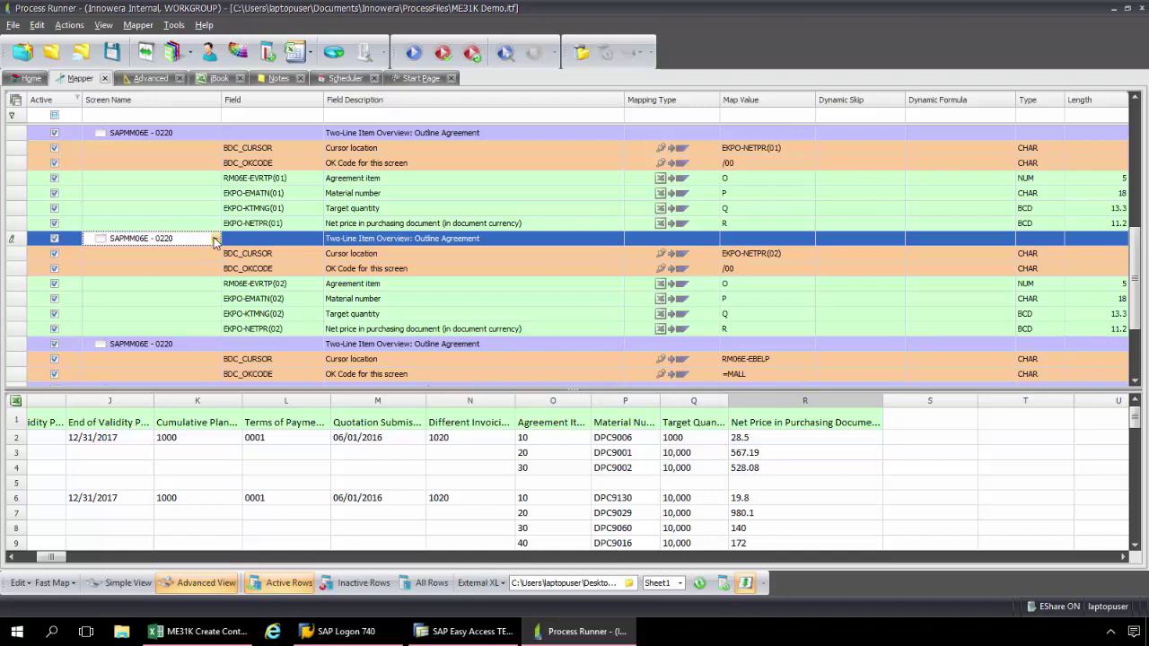
- Insert a Start Loop before the second item overview screen, SAPMM06E - 0220, and check which screens the loop encloses
click(216, 240)
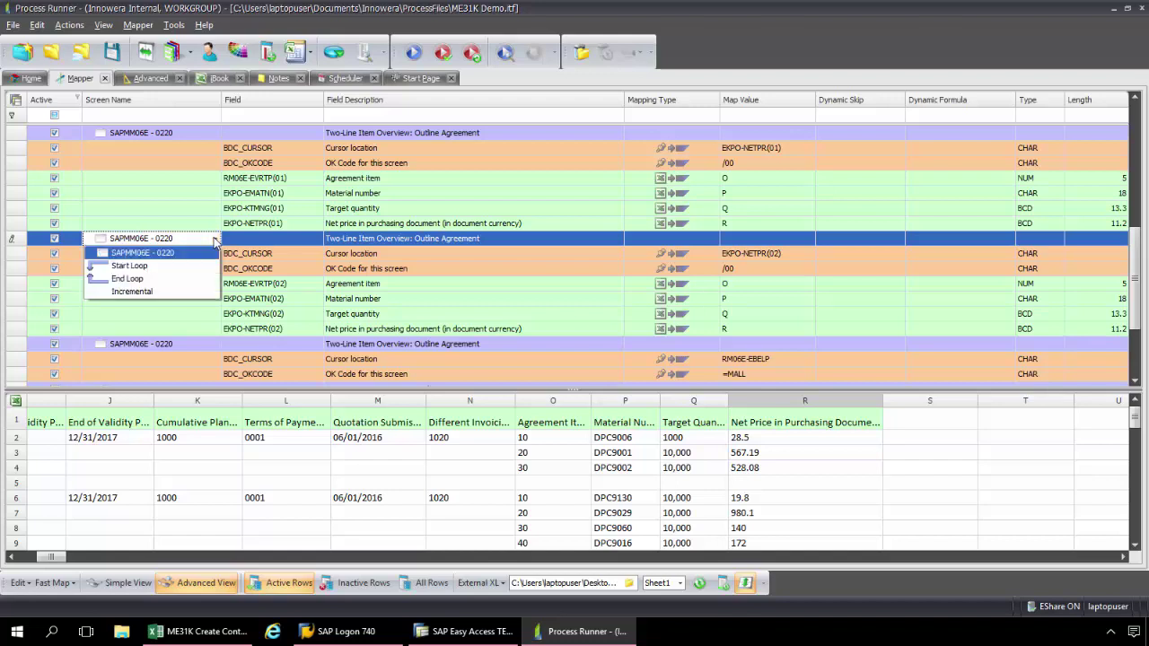
click(183, 262)
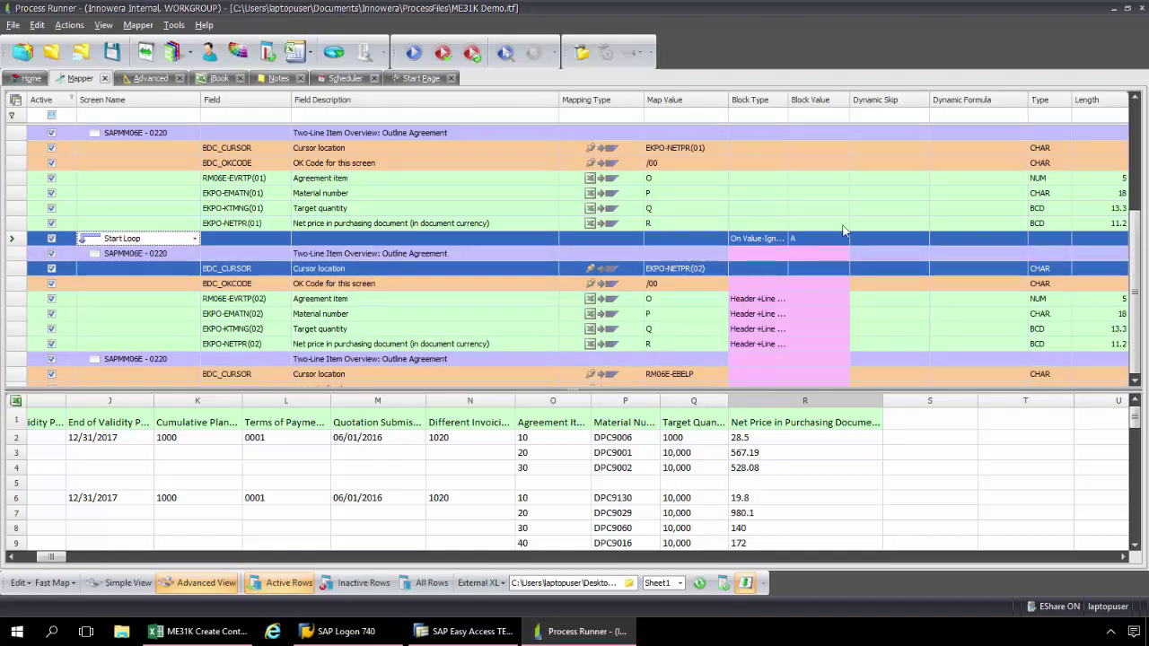
scroll(1134, 231, down, 3)
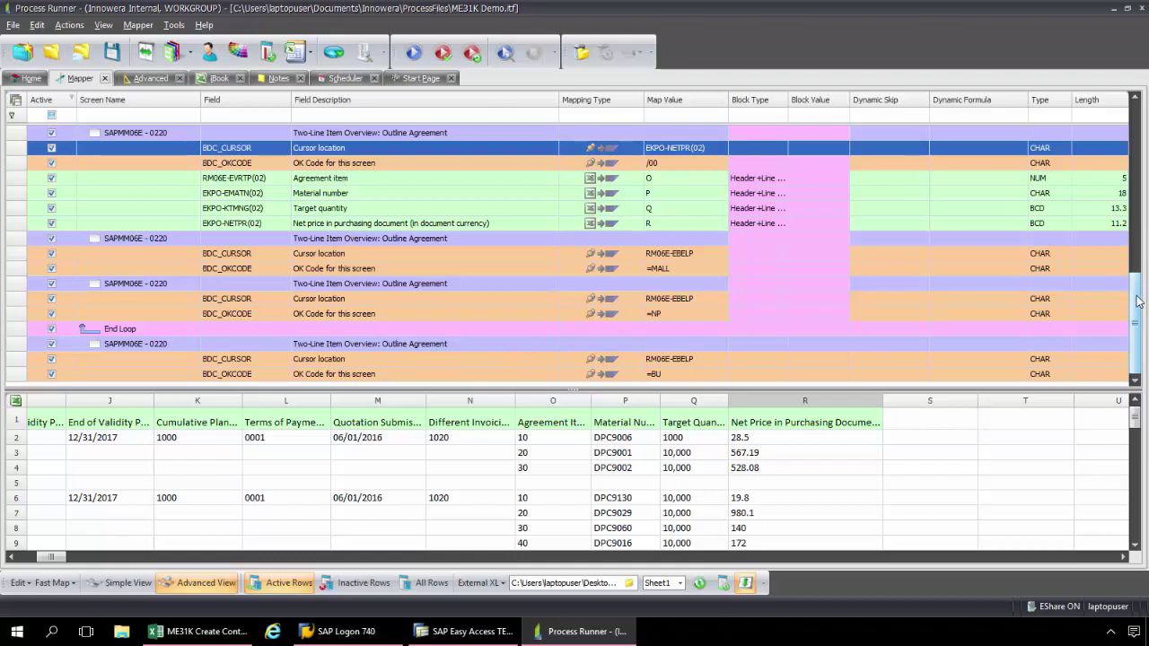
drag(1138, 301, 1145, 273)
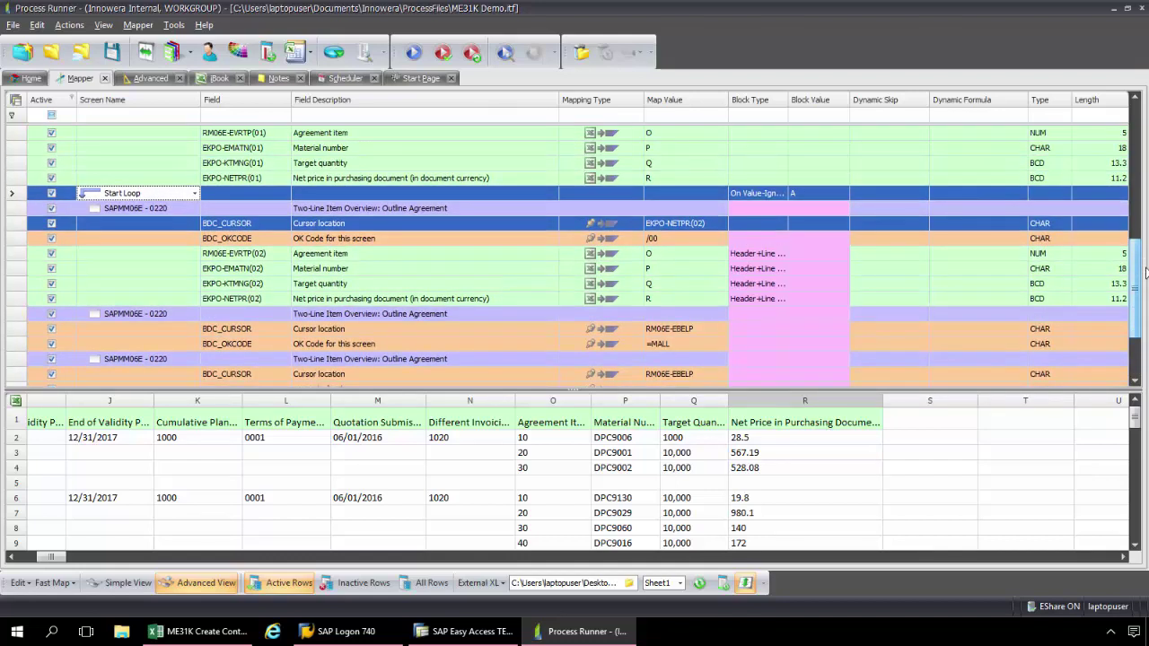
- Check the vendor account column in the sheet and set the loop's block type to On Blank Cell In Column
click(779, 196)
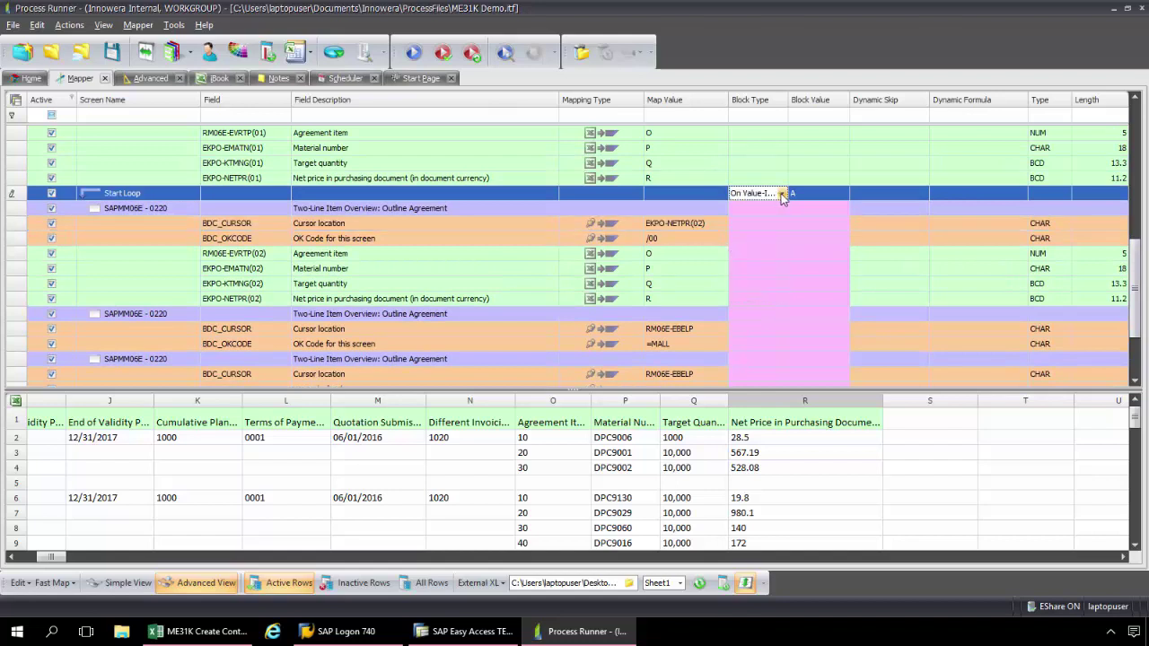
click(782, 194)
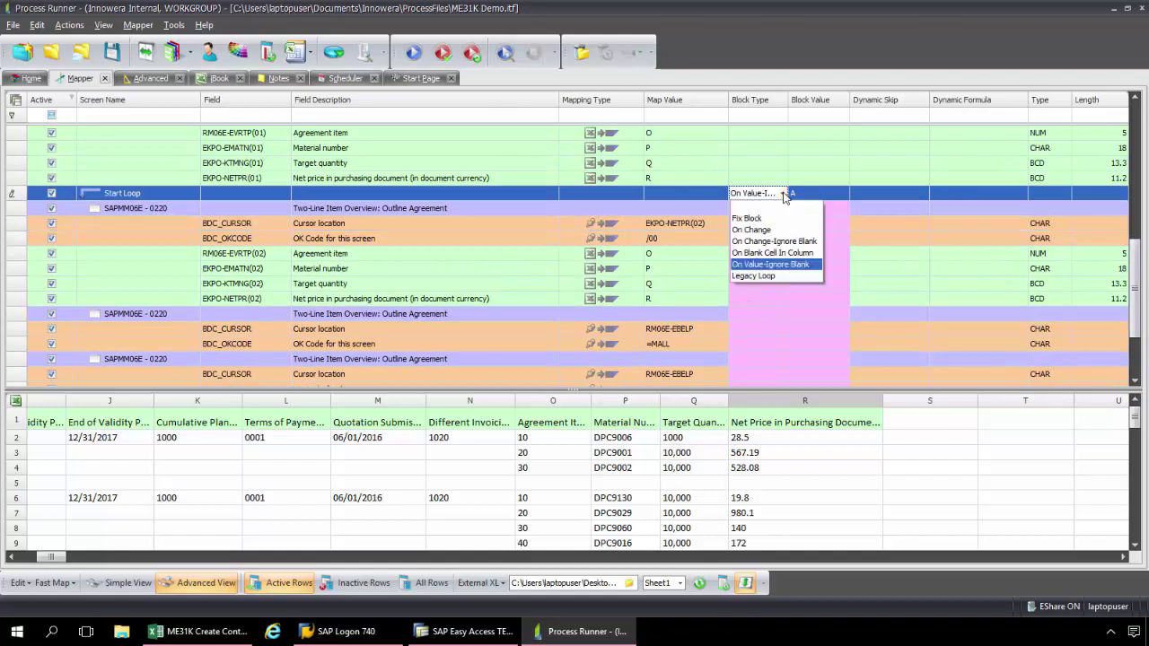
click(811, 265)
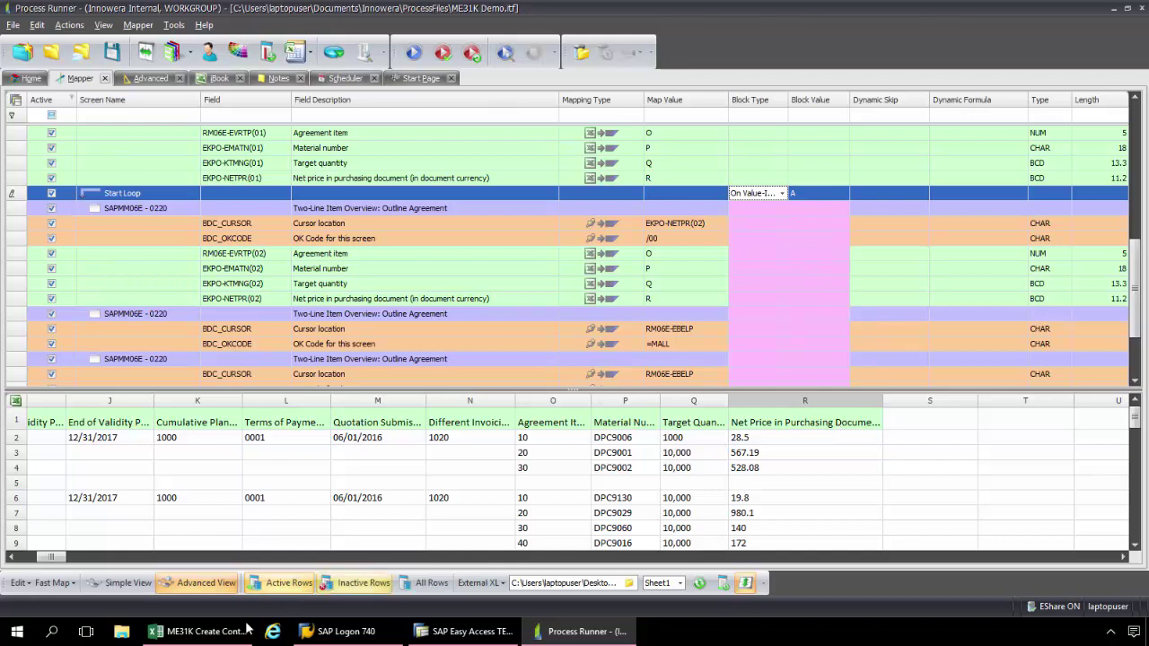
drag(62, 558, 39, 558)
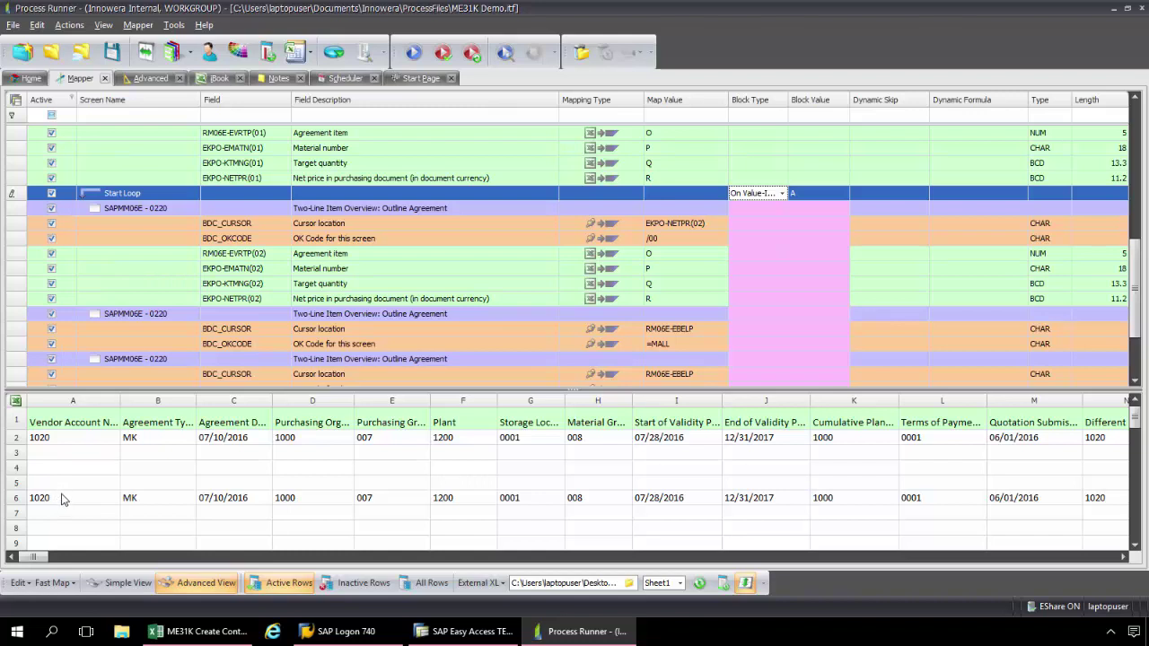
click(783, 193)
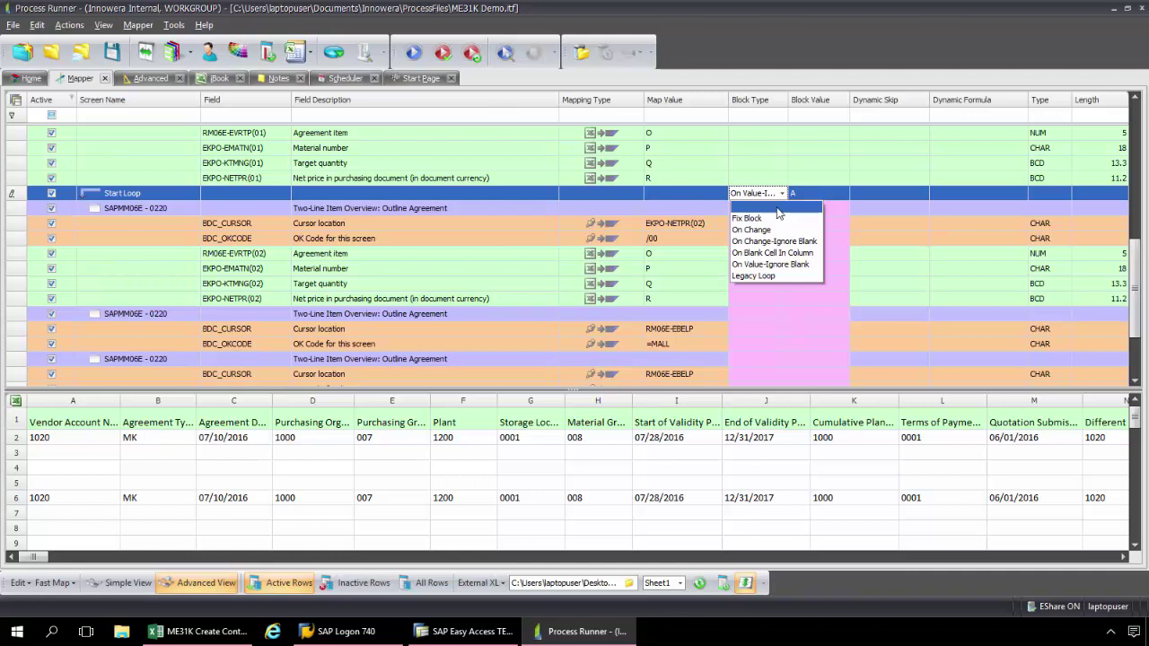
click(783, 253)
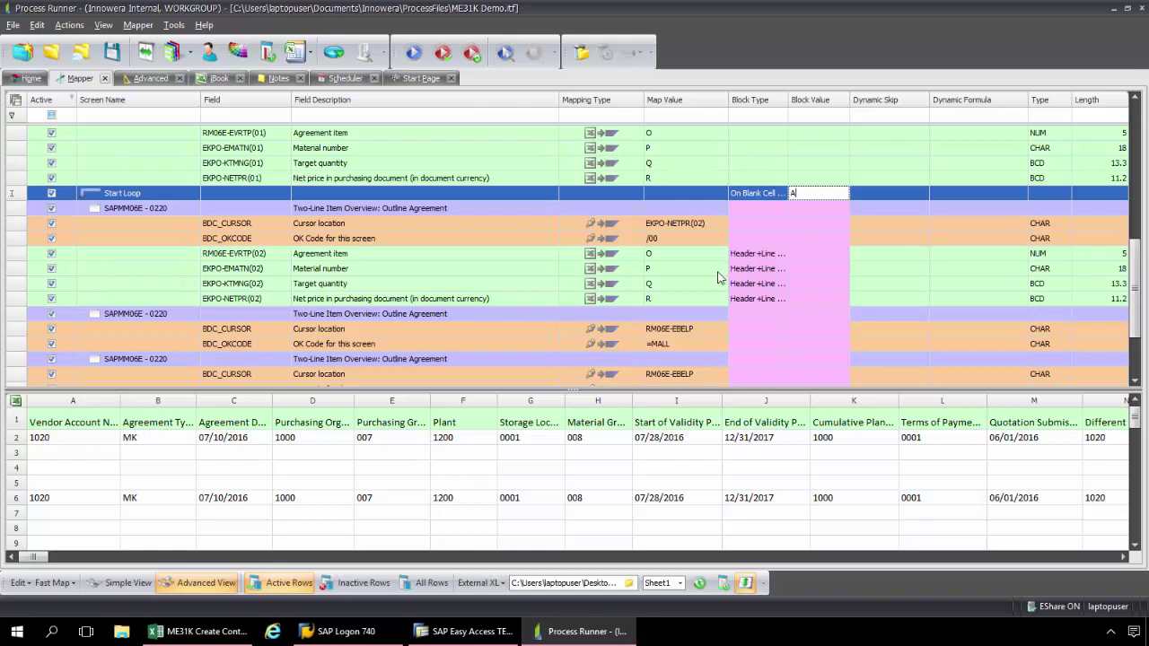
- Set the block type of the loop's item fields to Line Item Only and check the sheet's item columns
click(772, 255)
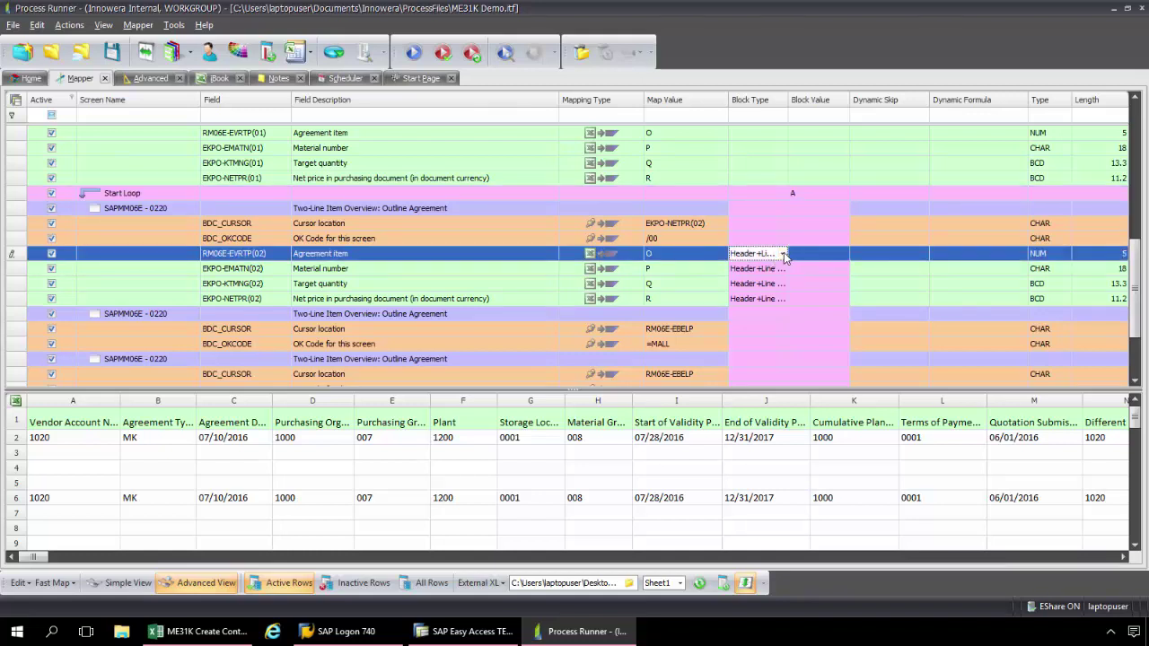
click(783, 254)
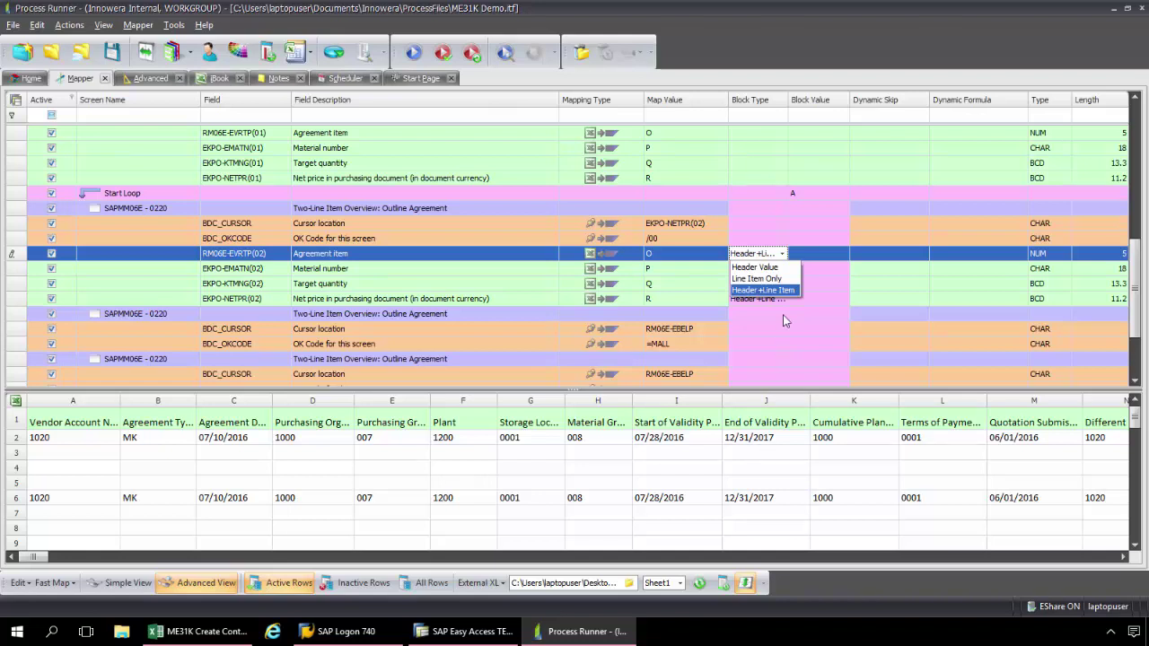
click(779, 280)
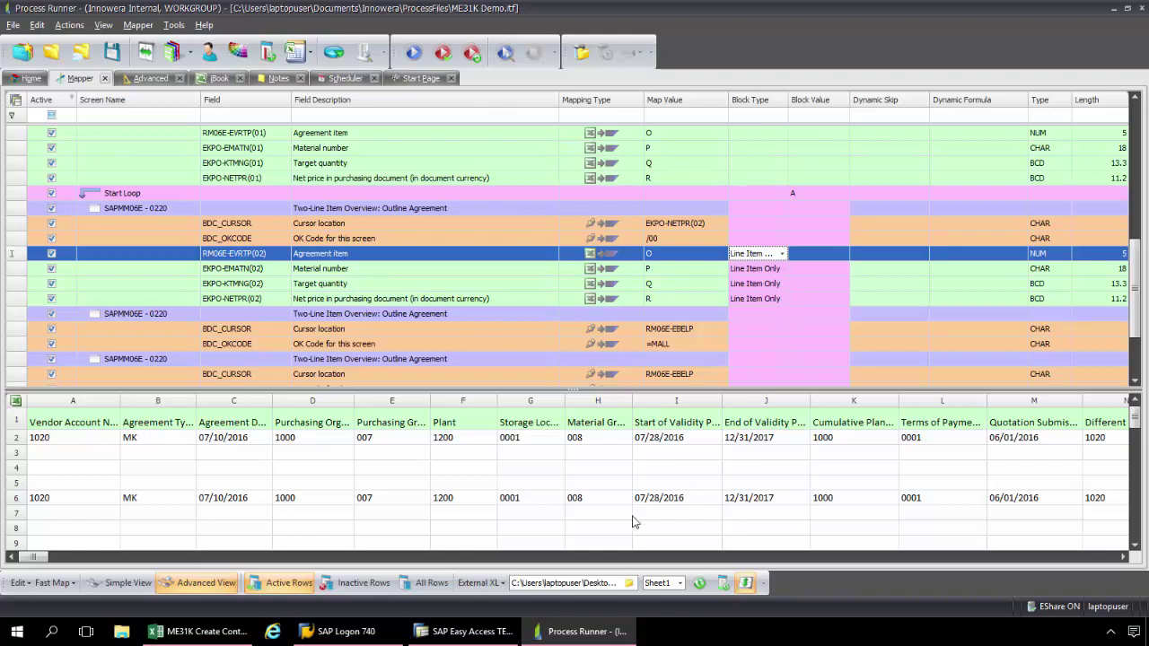
click(49, 558)
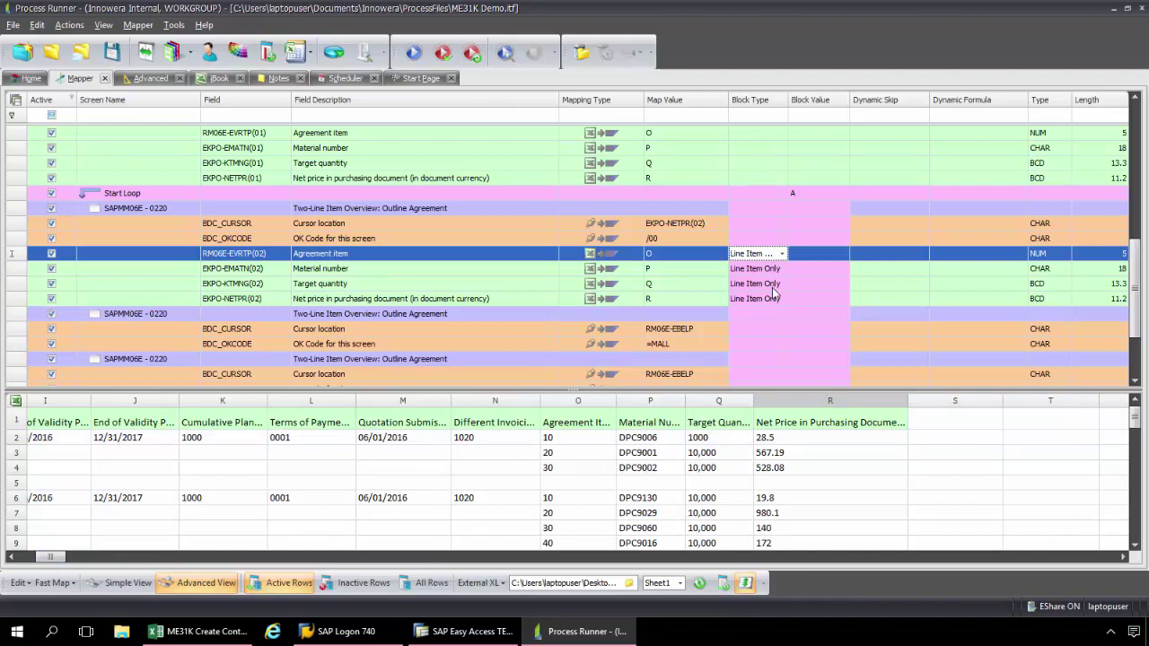
- Set the Start Loop's block type to On Value-Ignore Blank, with column A as its block value
click(777, 195)
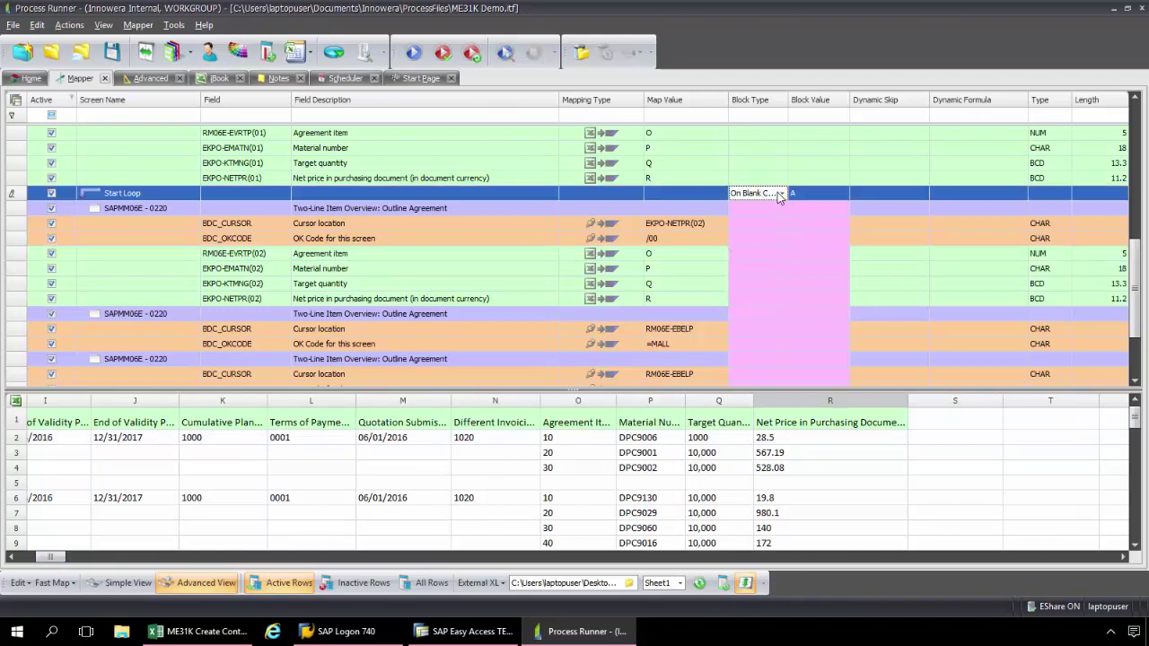
click(780, 195)
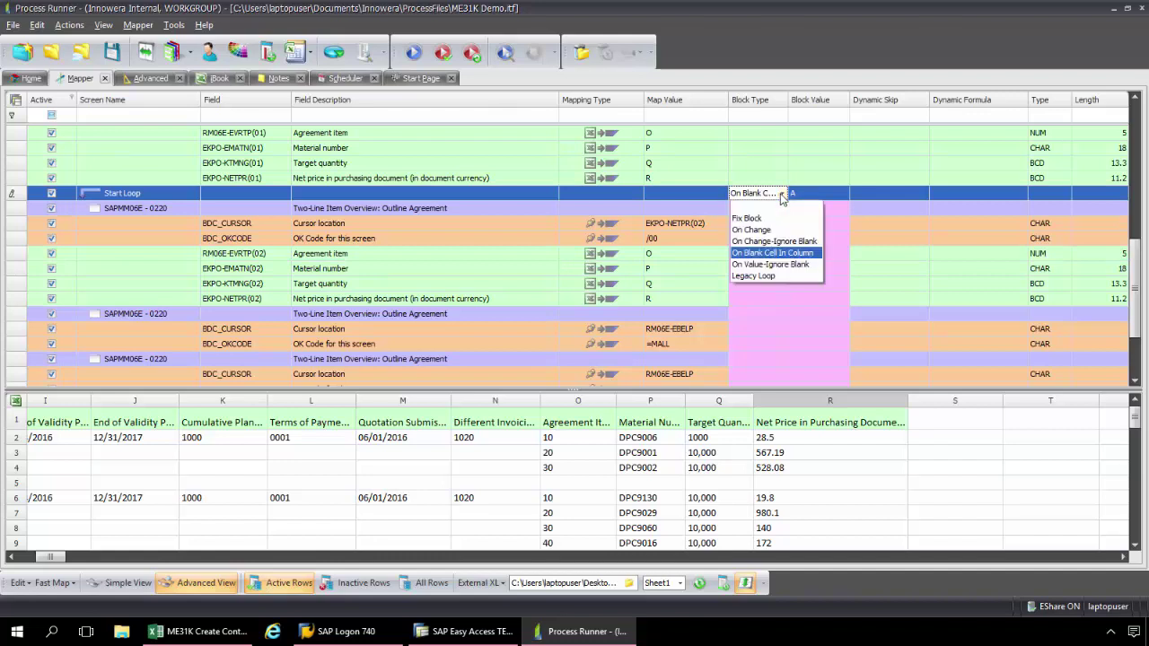
click(787, 265)
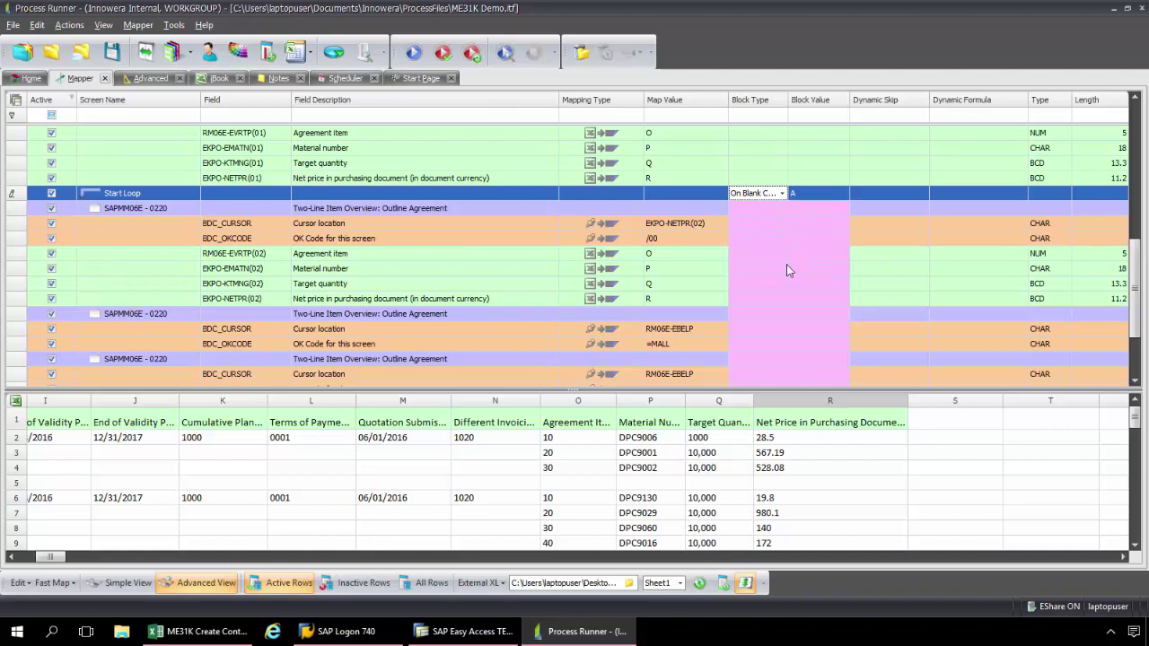
click(869, 269)
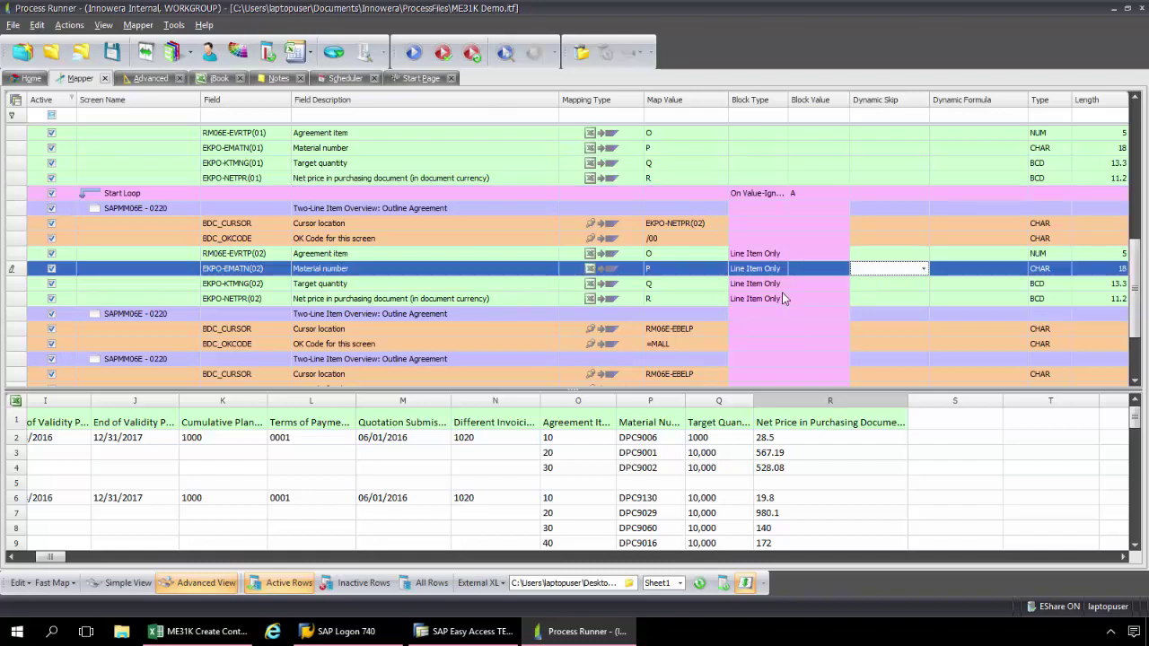
- Save the process file and run it on Sheet1 from row 2 to row 50, logging on to SAP
click(112, 54)
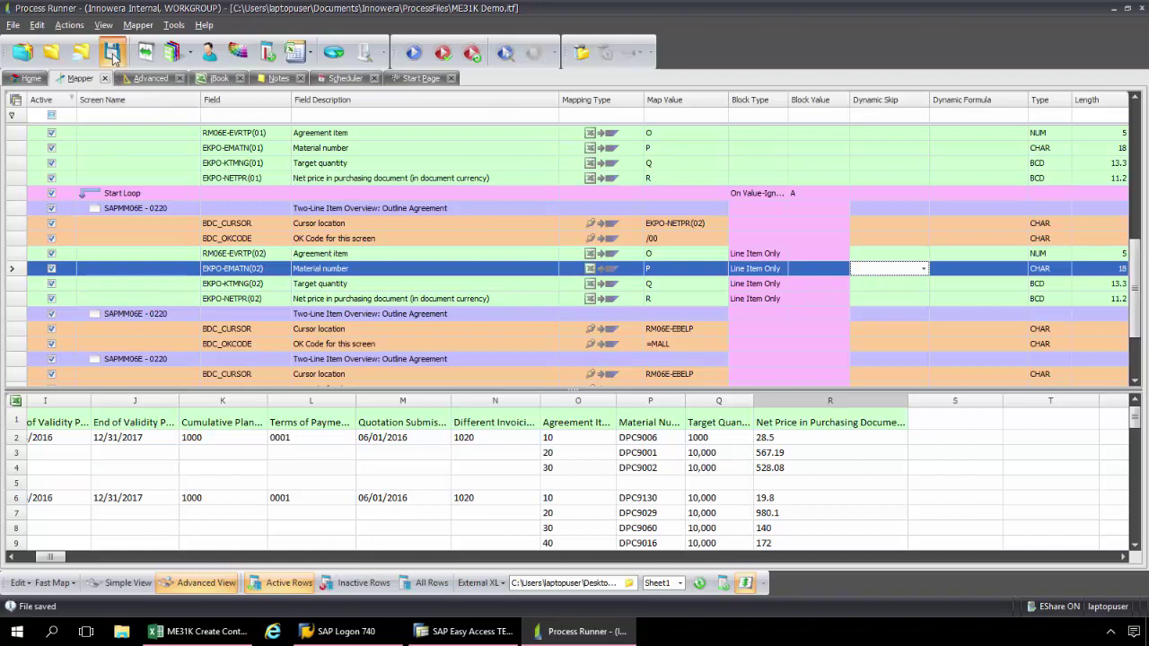
click(31, 80)
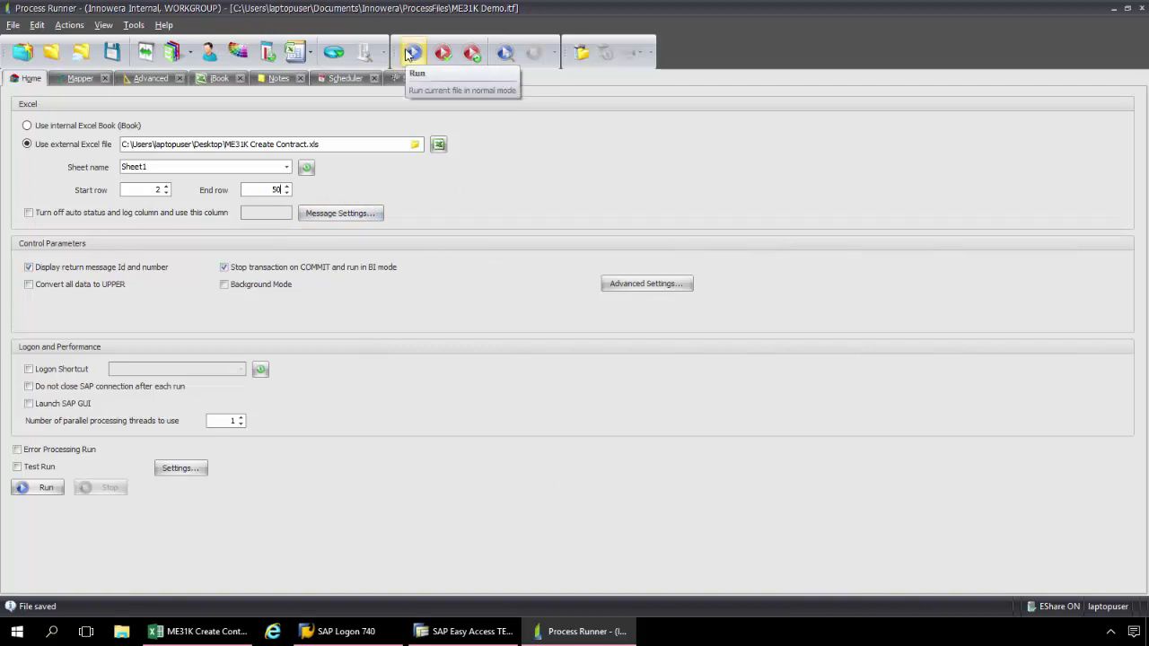
click(411, 52)
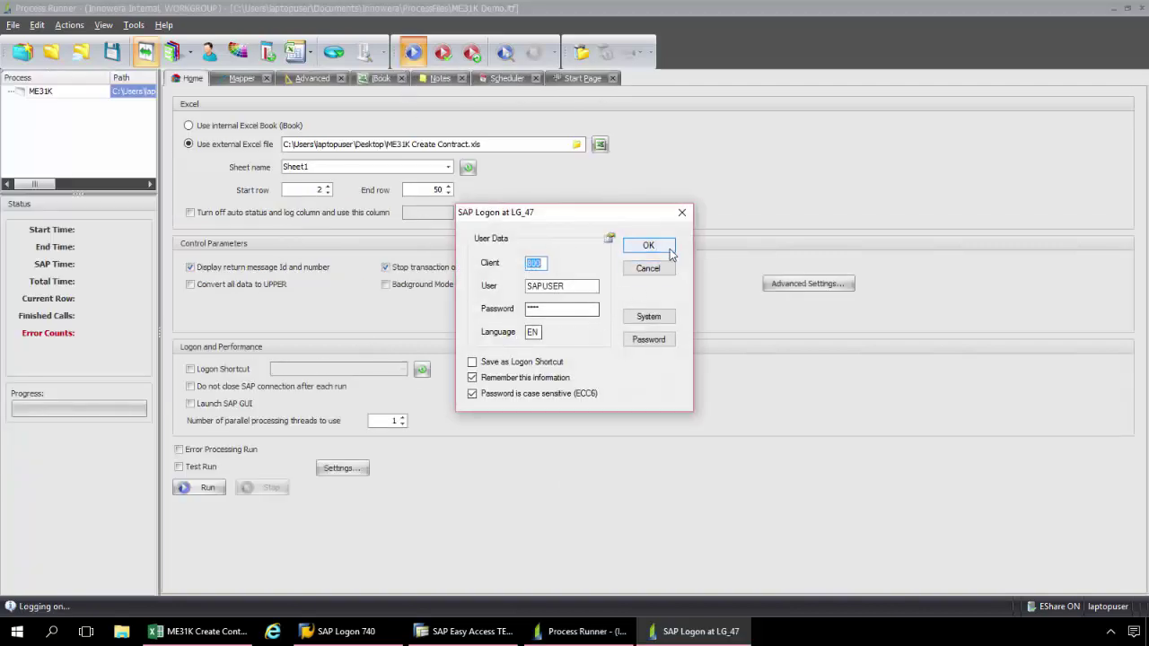
click(670, 252)
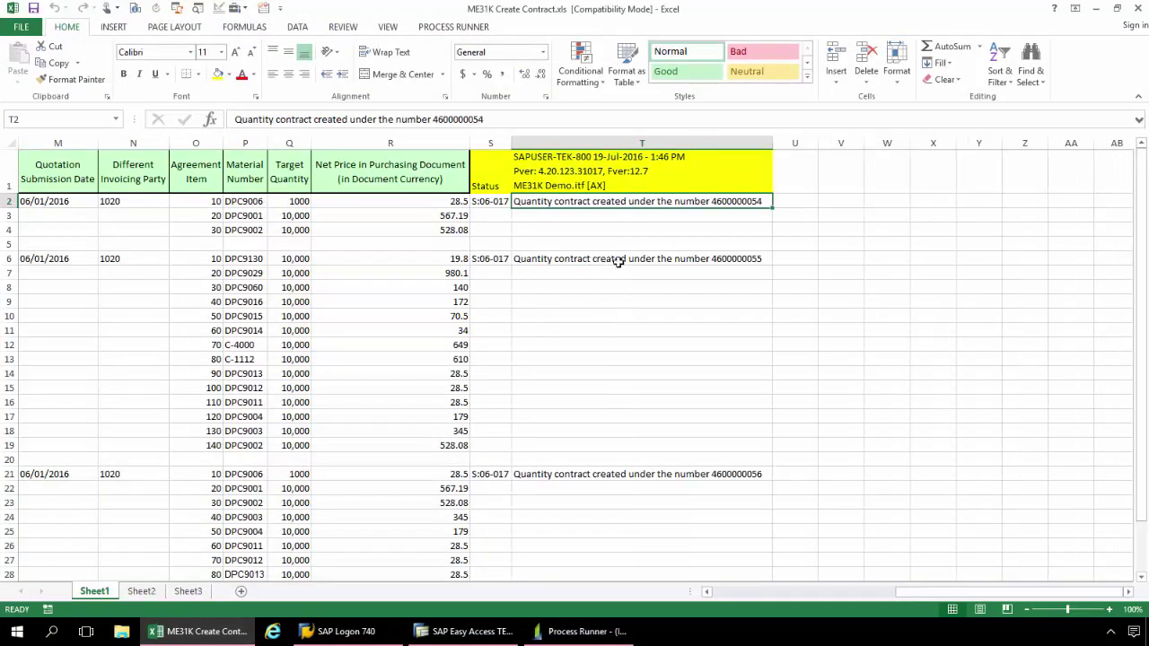
- Review the run log in the Excel sheet, and switch to SAP Easy Access to start transaction ME33
drag(1146, 322, 1147, 247)
click(471, 633)
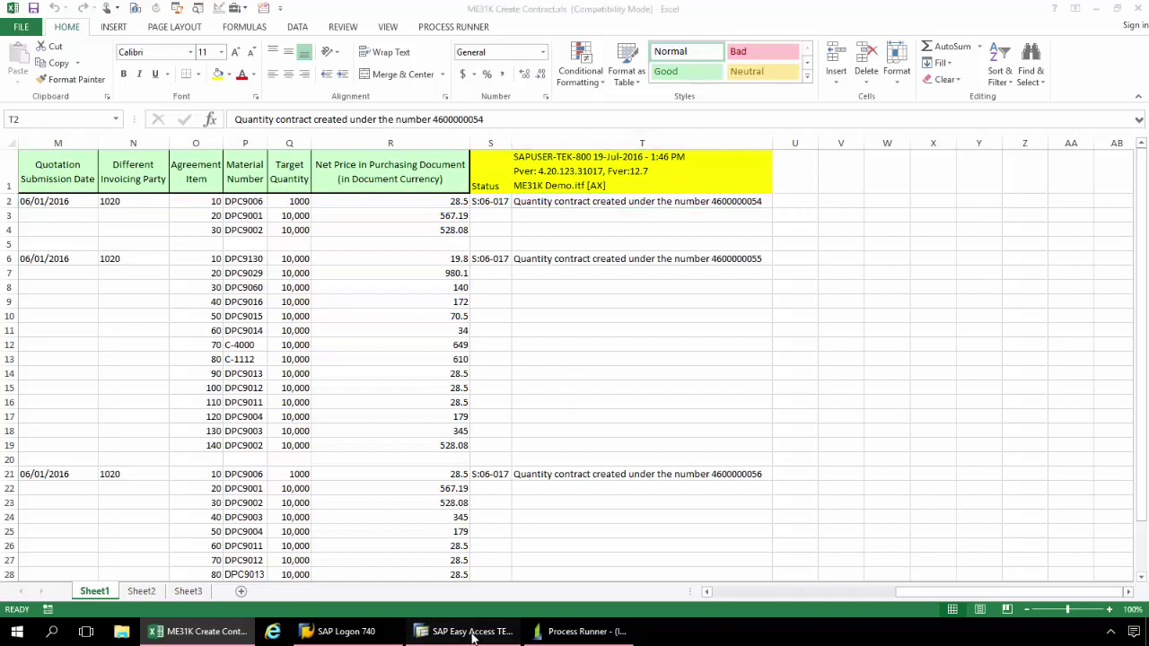
click(786, 255)
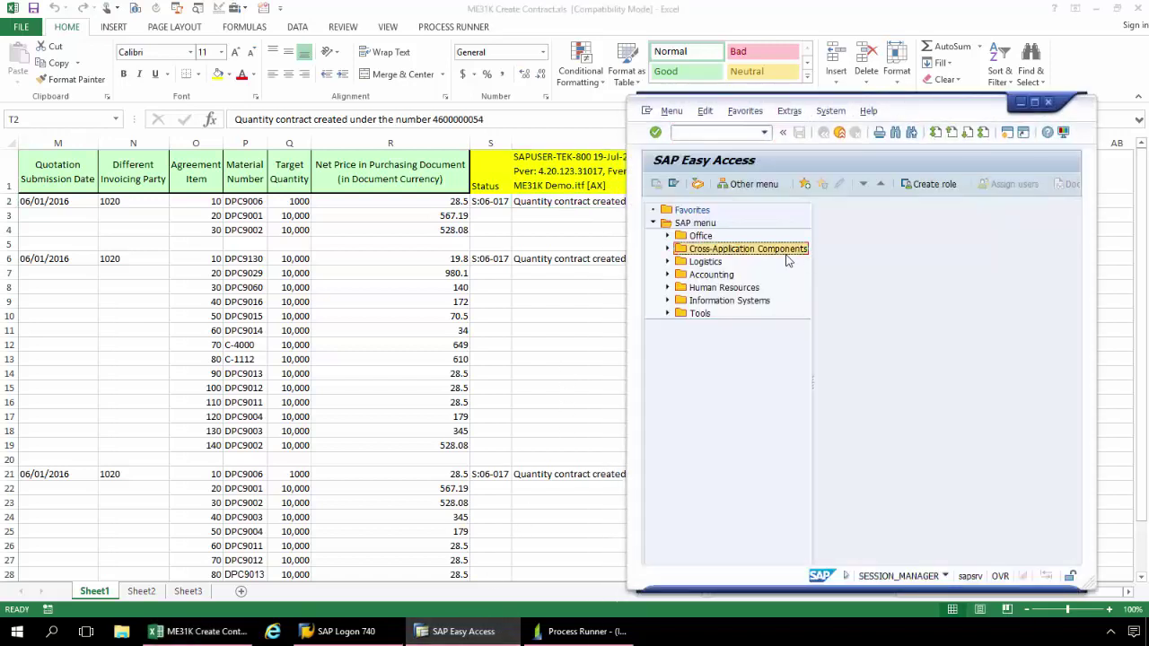
click(699, 133)
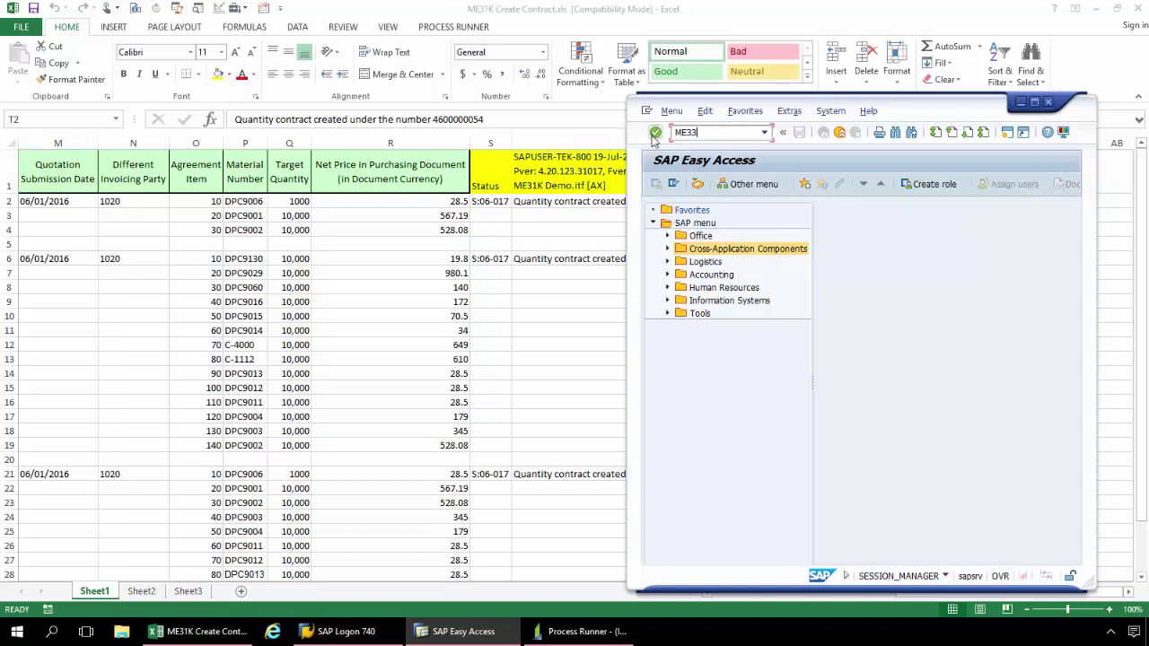
click(655, 133)
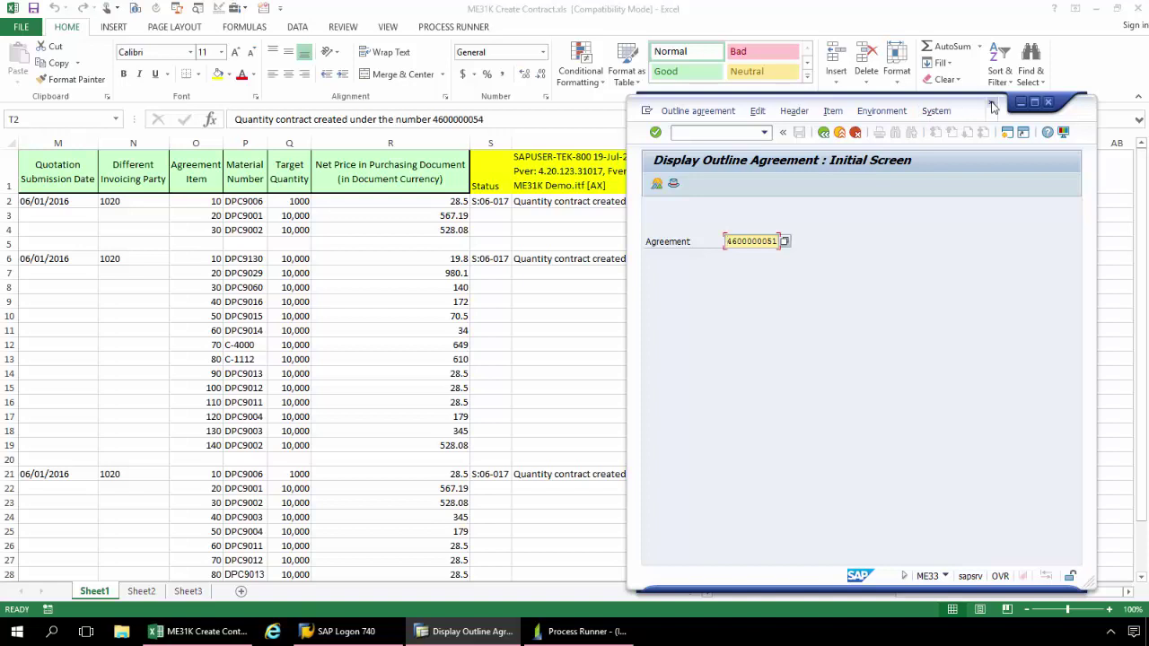
- Display the second newly created contract's item overview by entering its agreement number from the Excel log
mouse_move(983, 108)
mouse_down()
mouse_move(514, 122)
mouse_move(1001, 104)
mouse_up()
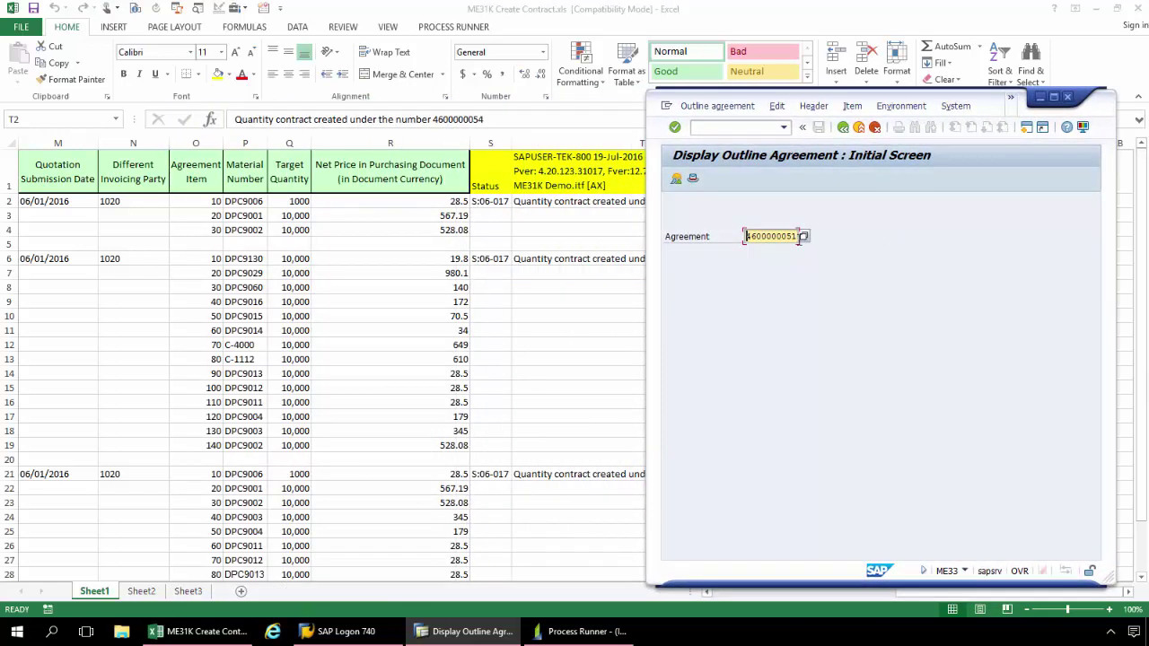
click(798, 236)
text(5)
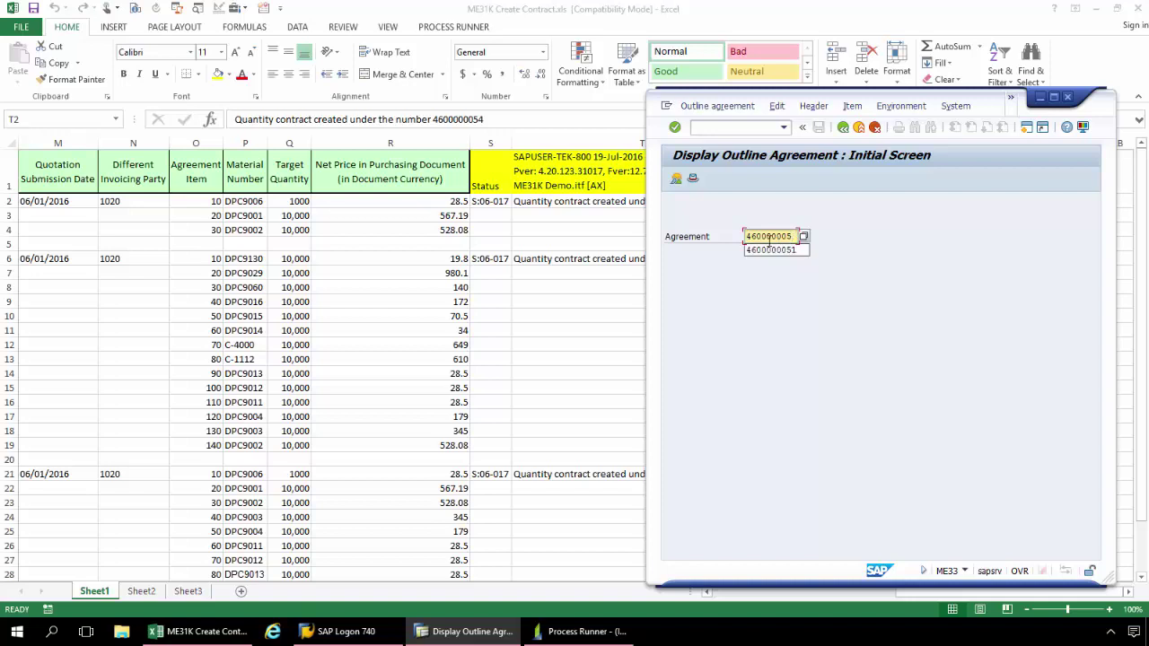
click(675, 126)
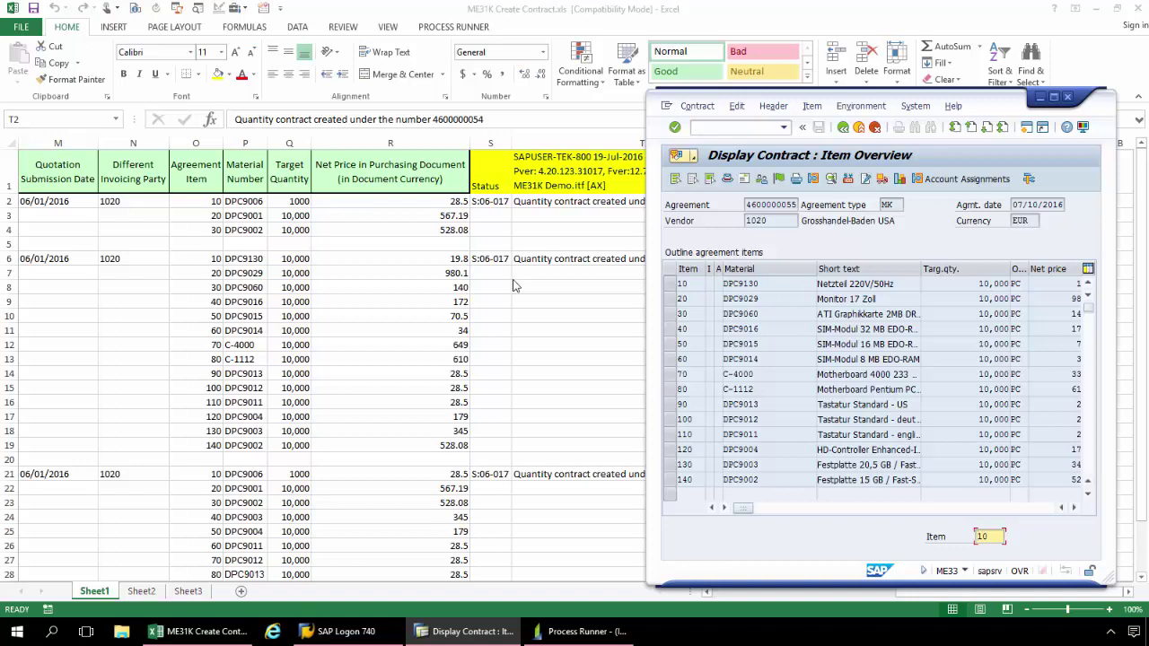
- Switch to Process Runner and generate an Excel add-in ready file with the ME31K process embedded in ME31K Create Contract.xls
click(579, 632)
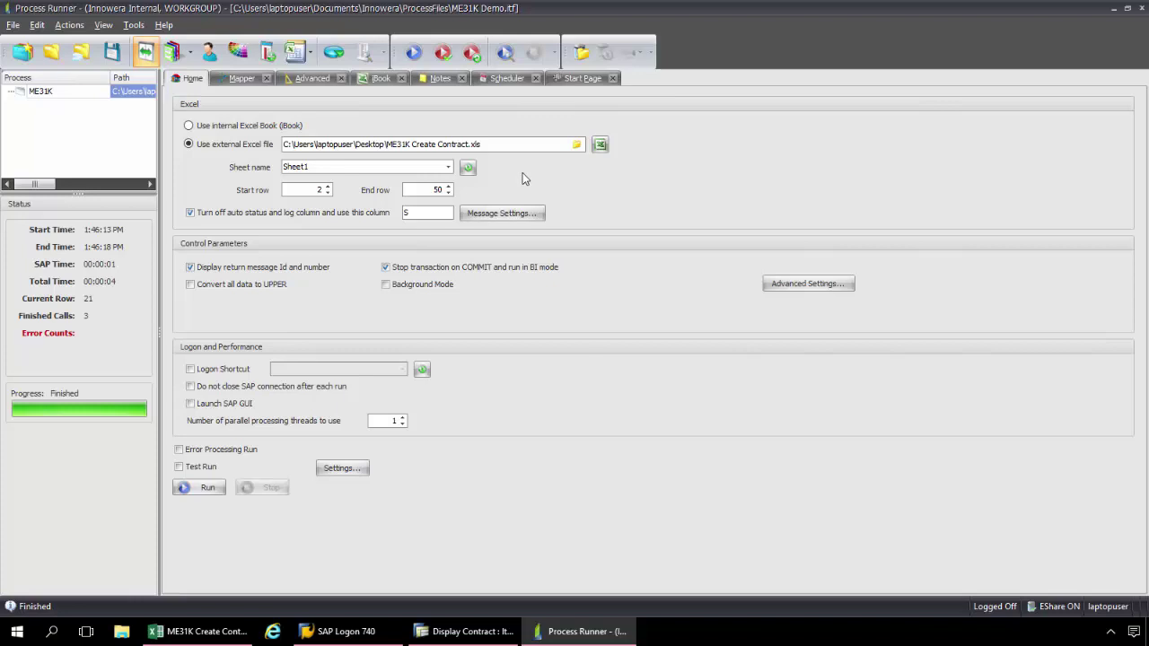
click(311, 56)
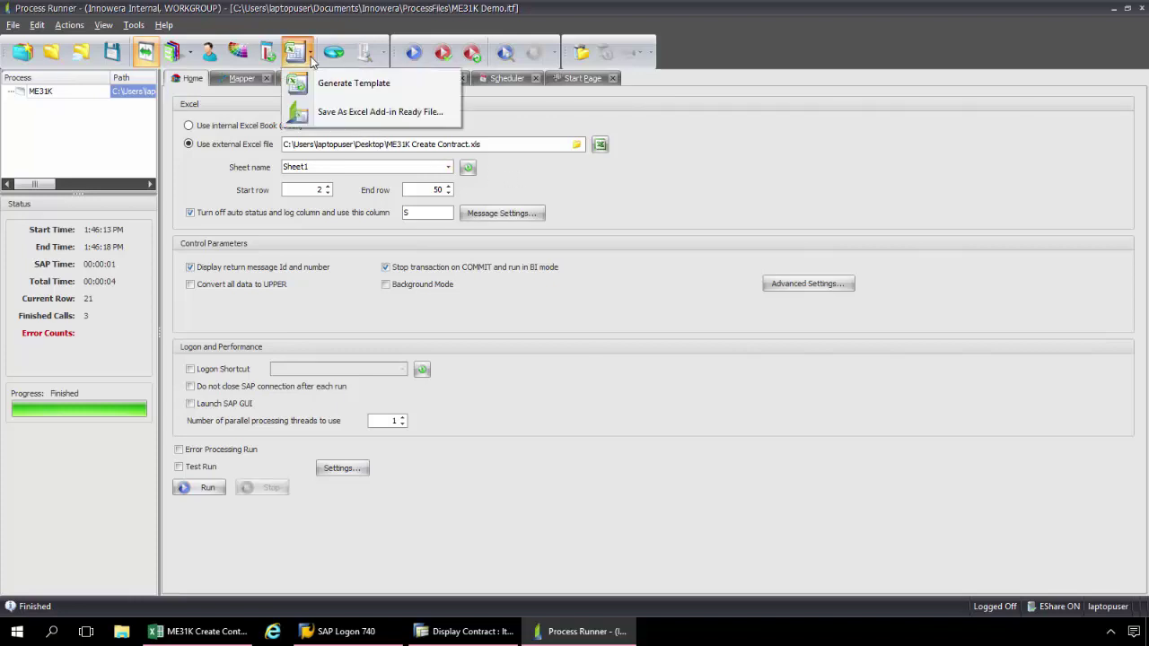
click(333, 112)
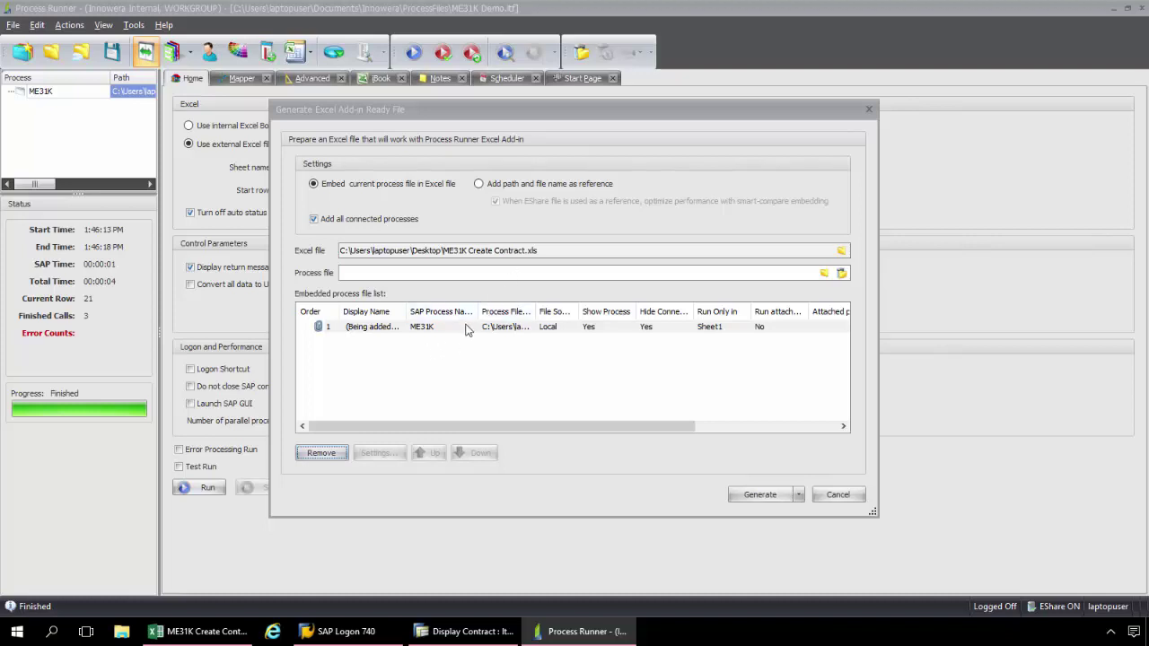
click(746, 494)
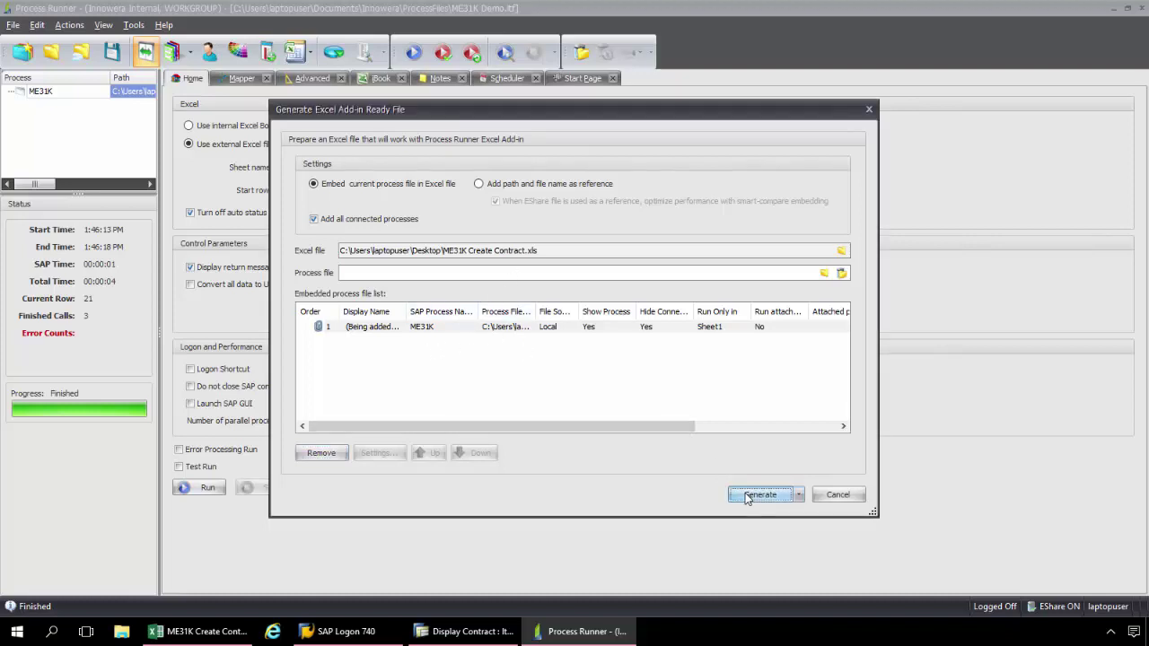
click(588, 339)
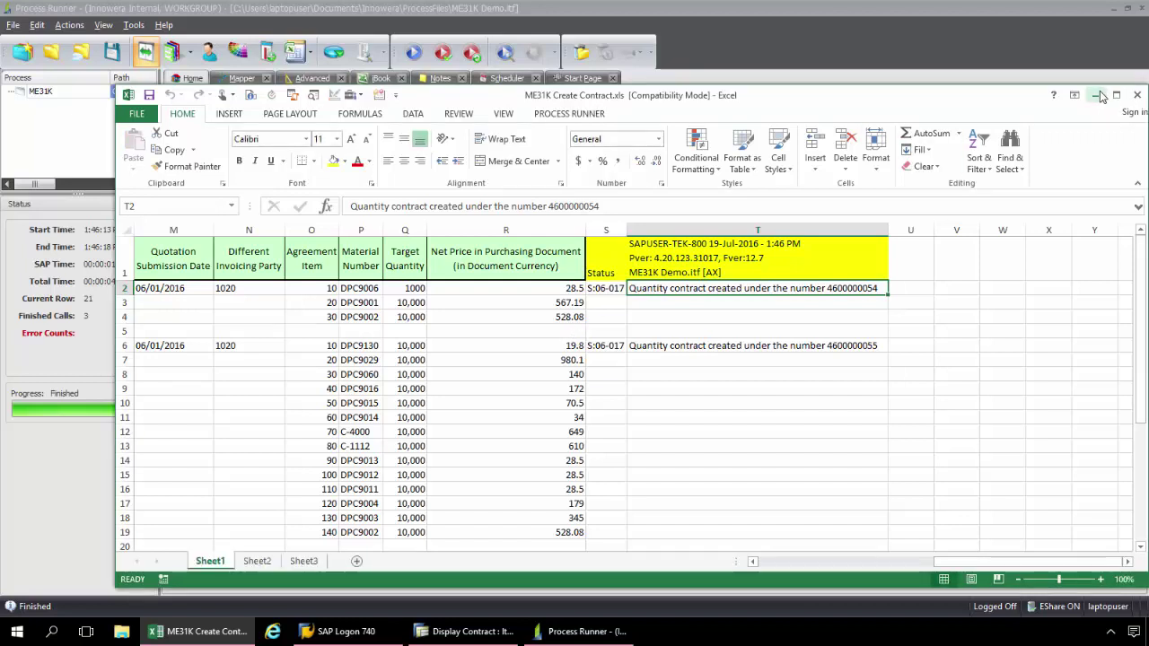
- Acknowledge the add-in ready file's creation and close Process Runner, saving the changes to the process file
click(1095, 96)
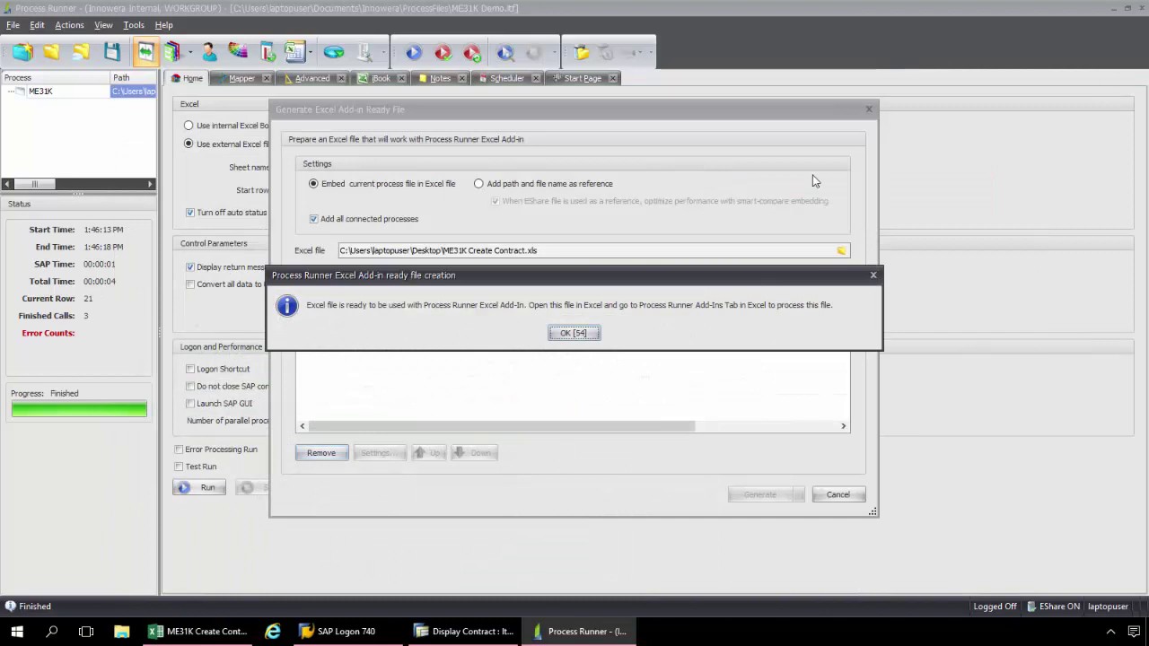
click(576, 333)
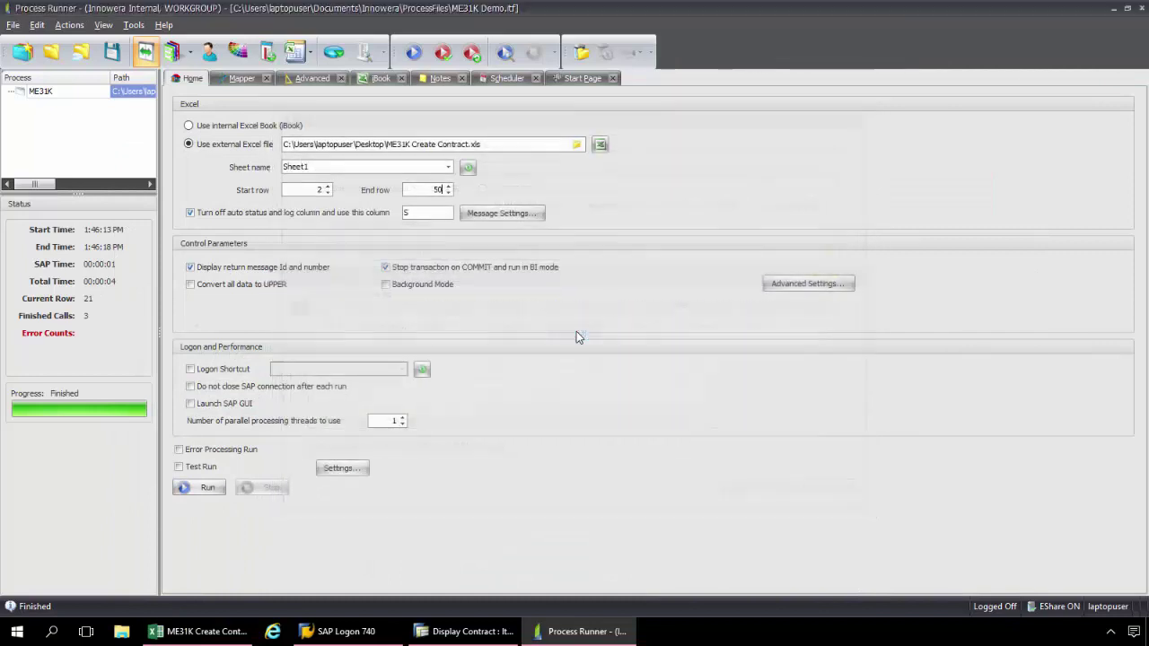
click(1142, 7)
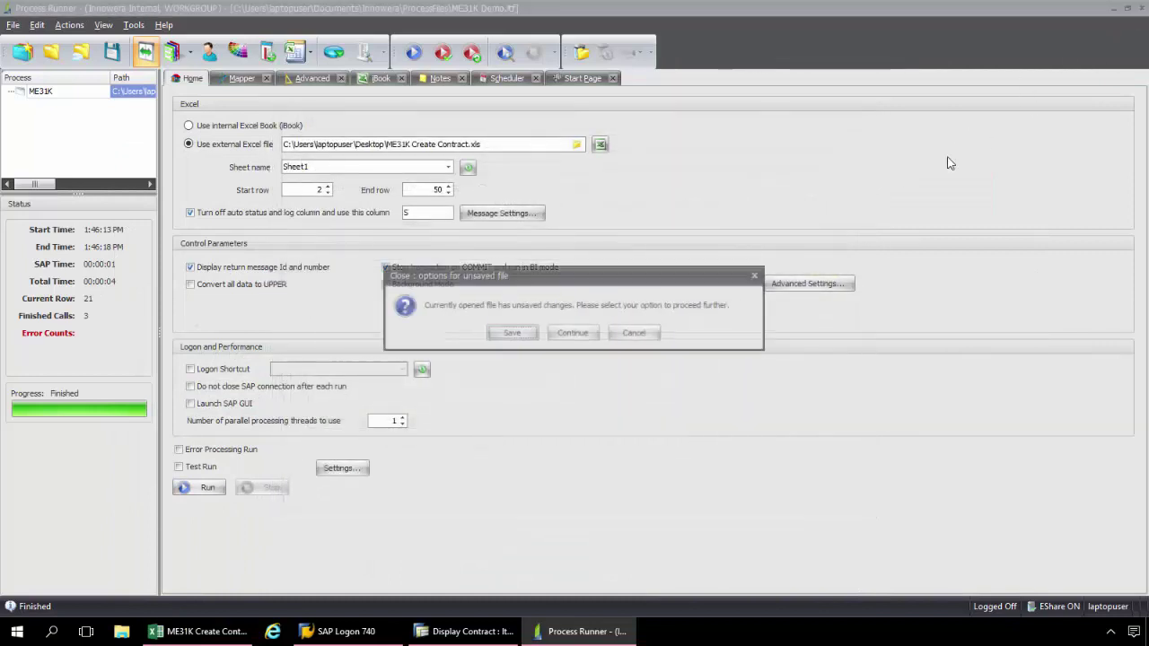
click(524, 333)
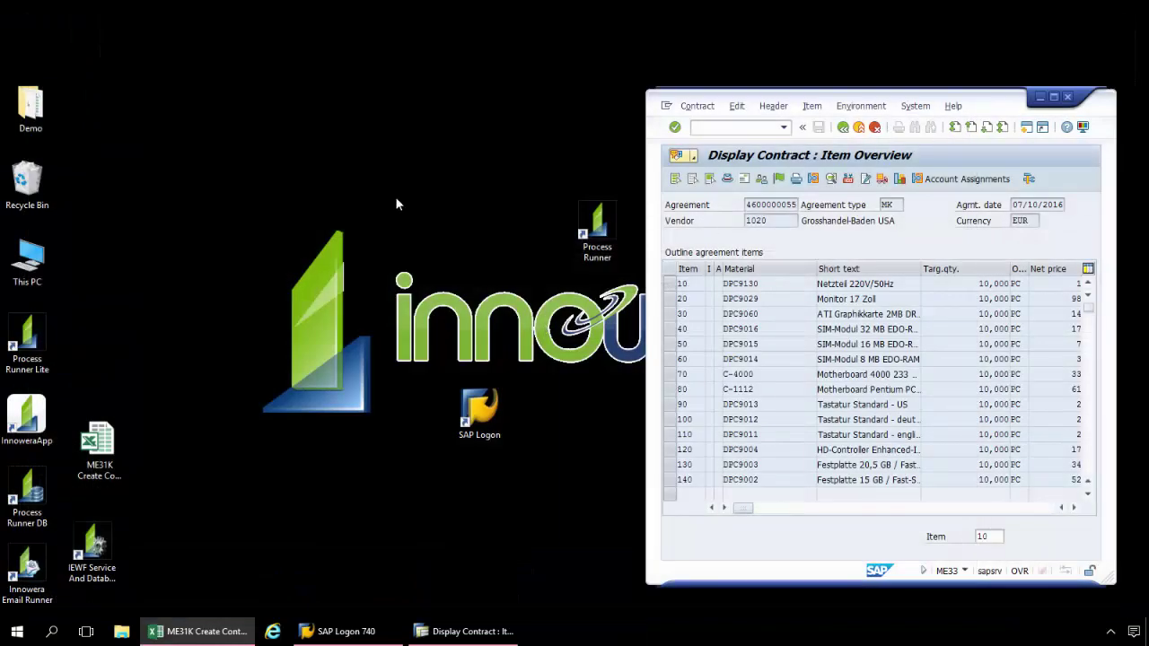
- Exit the contract display in SAP, and switch to ME31K Create Contract.xls maximized in Excel with the Process Runner add-in commands shown
click(875, 128)
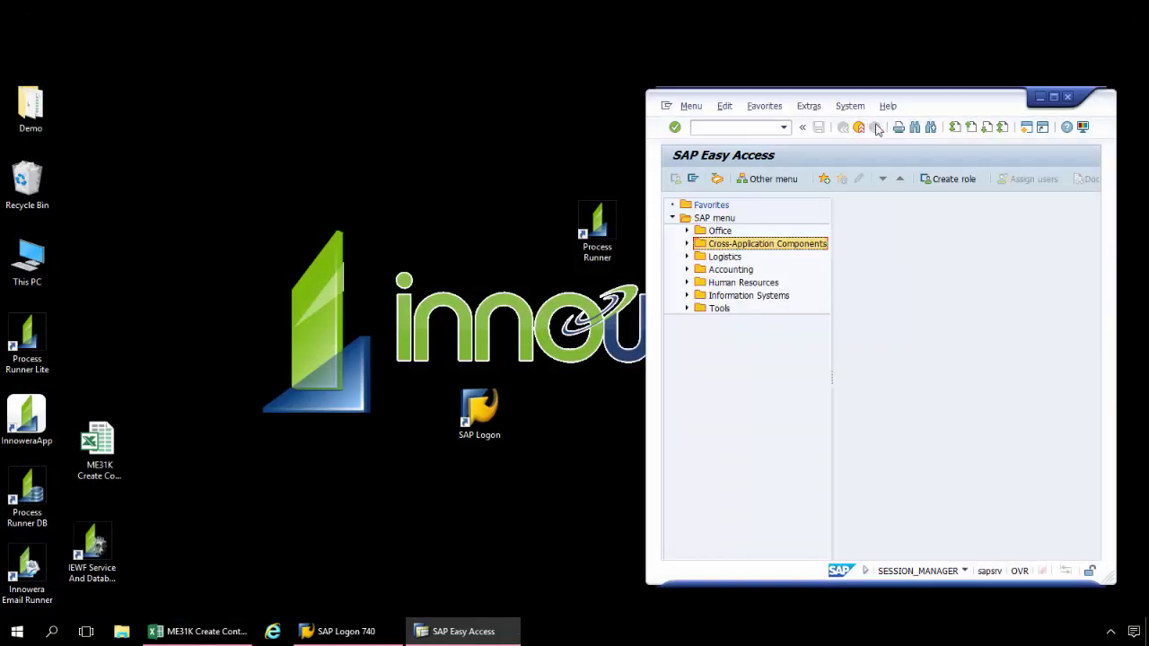
click(1041, 97)
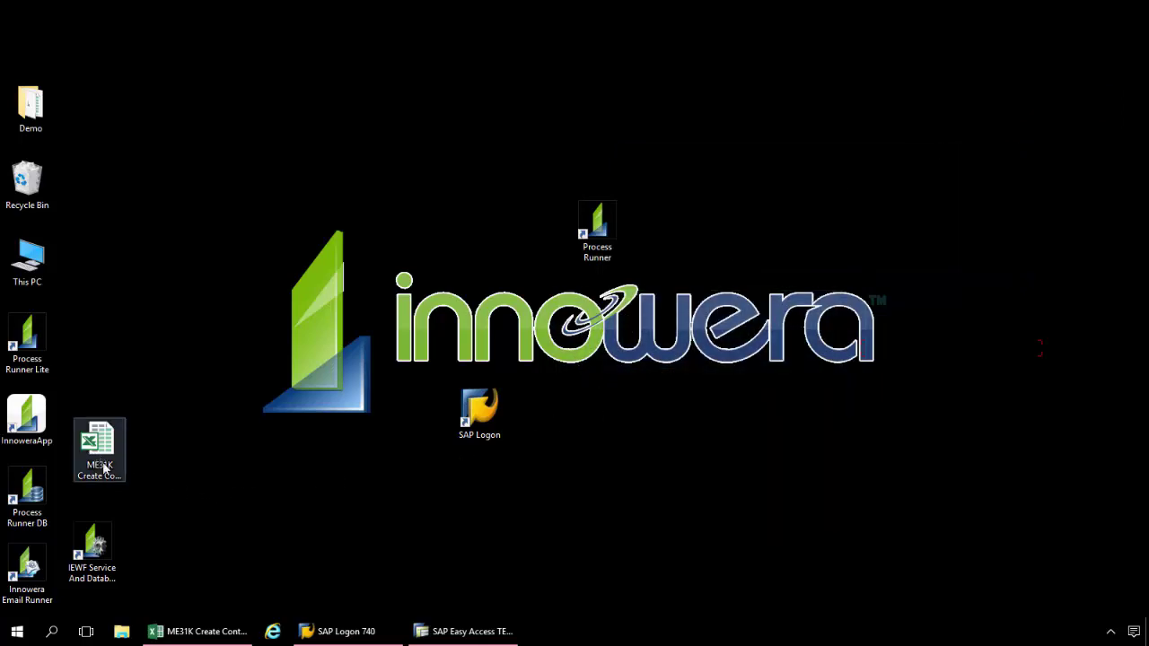
click(191, 633)
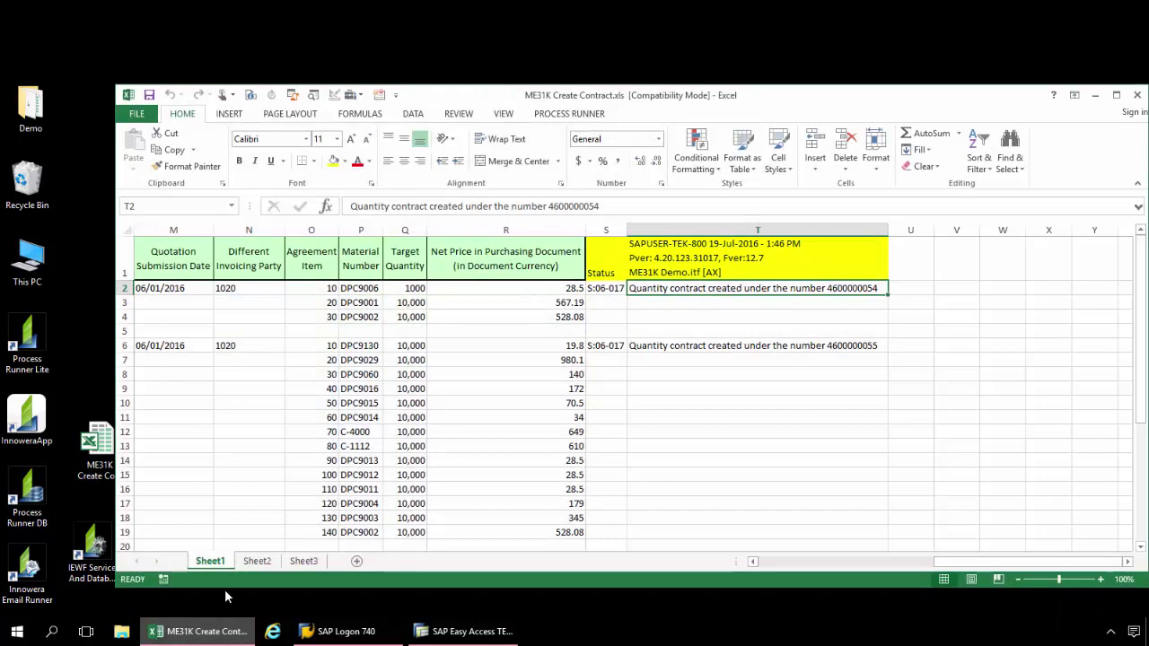
click(1116, 95)
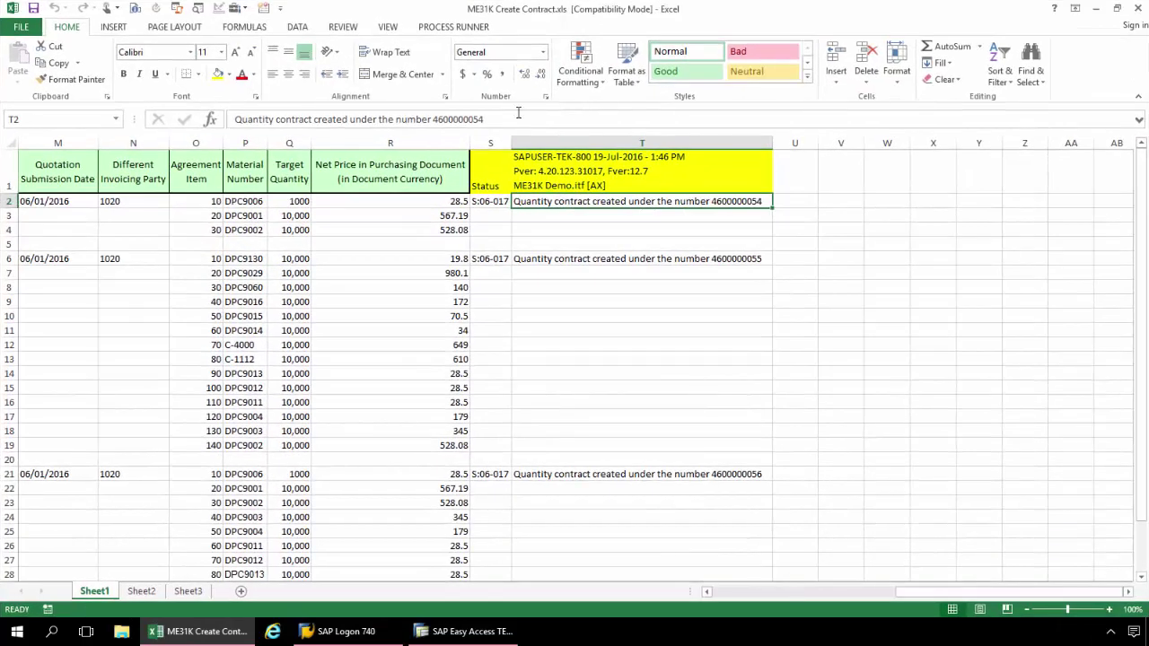
click(453, 27)
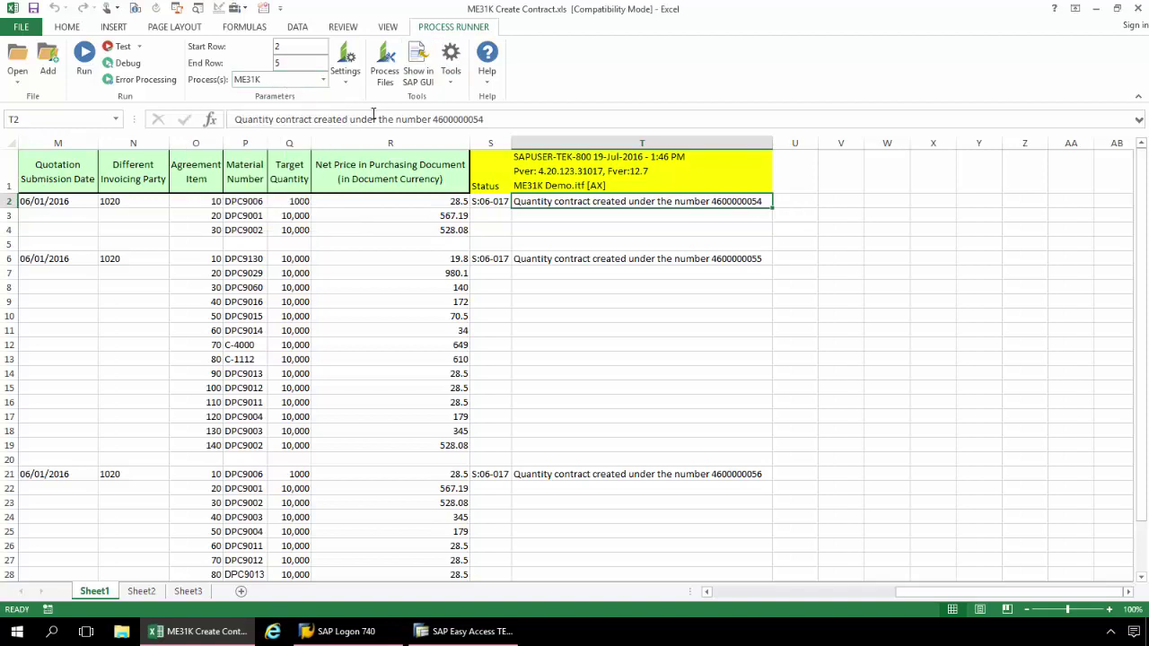
- Delete the entire status and log message columns S and T from Sheet1
drag(498, 173, 639, 361)
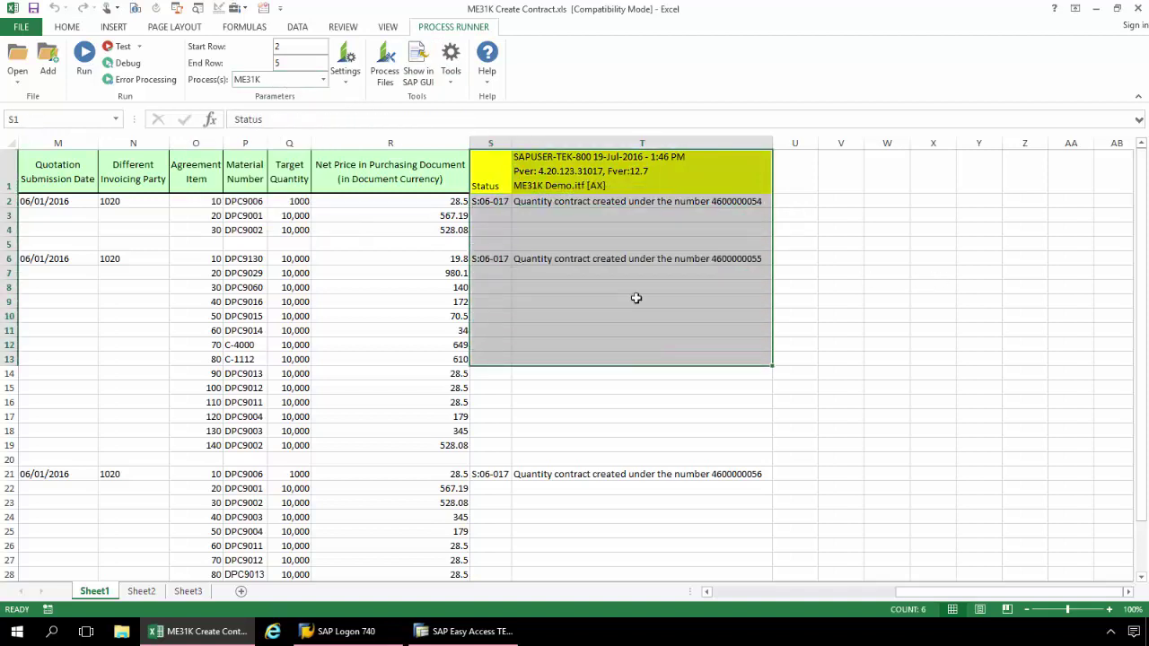
right_click(660, 244)
click(706, 362)
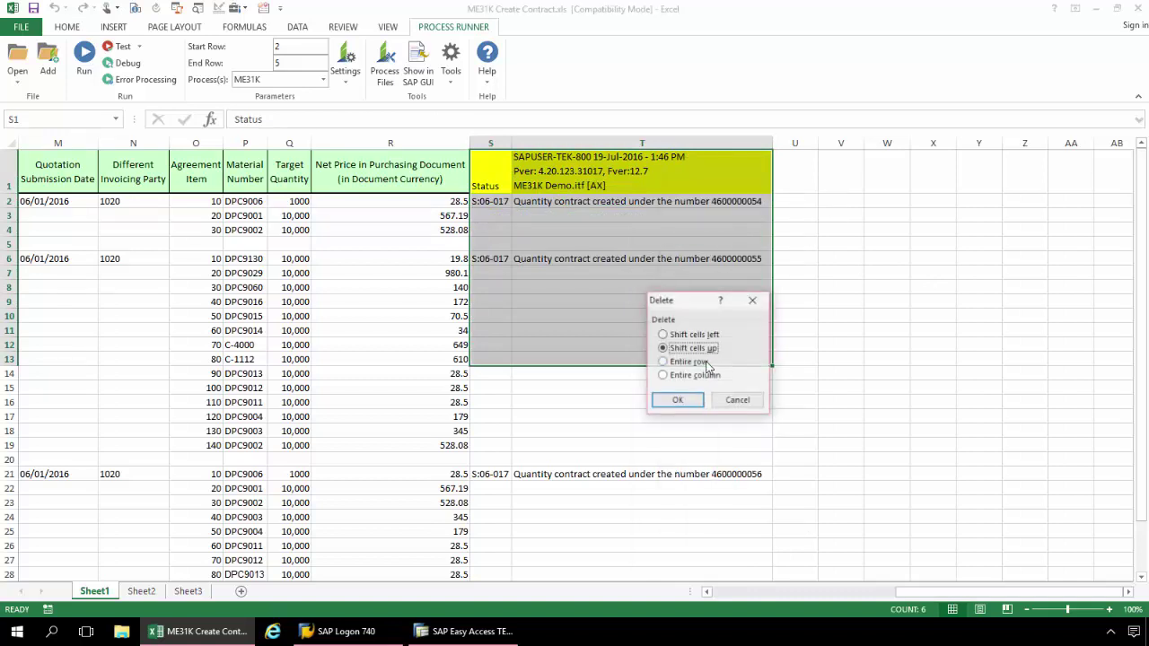
click(663, 376)
click(678, 400)
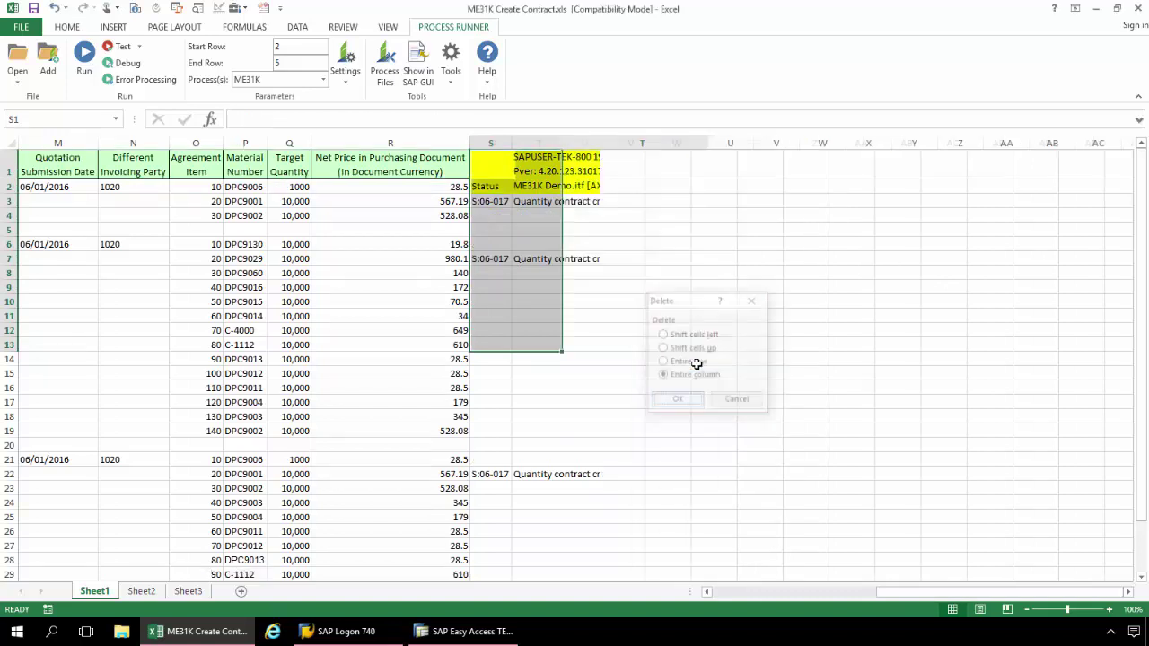
click(887, 273)
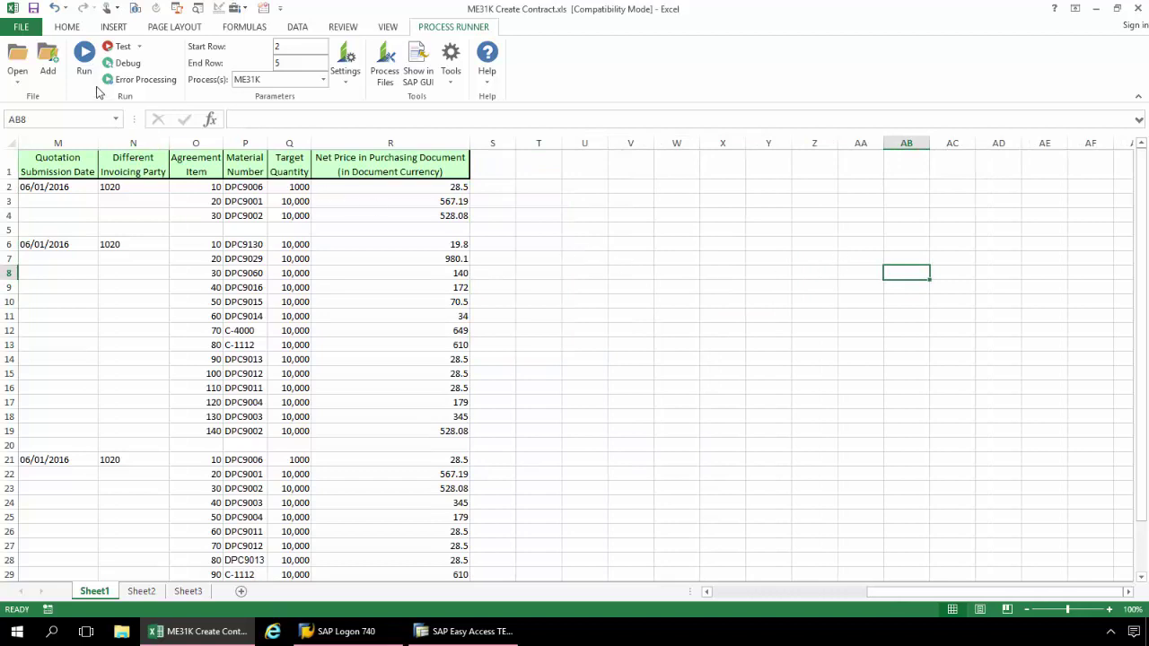
- Run the embedded ME31K process on rows 2 to 5 from Excel, logging on to LG_47 with the SAP password
click(88, 61)
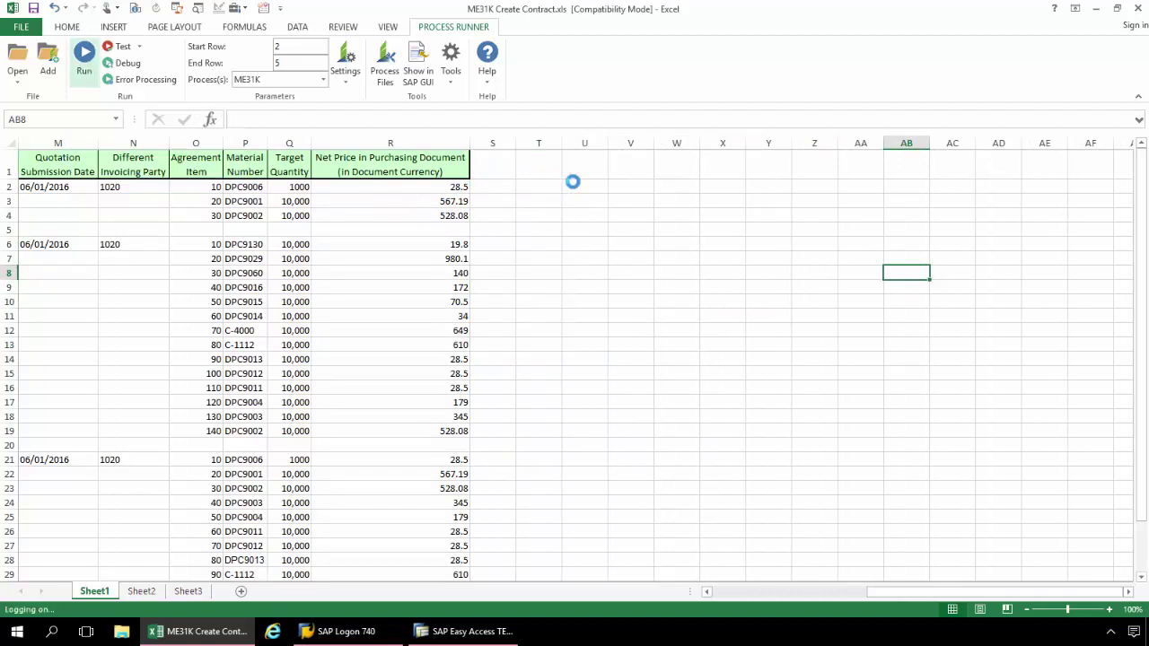
click(542, 500)
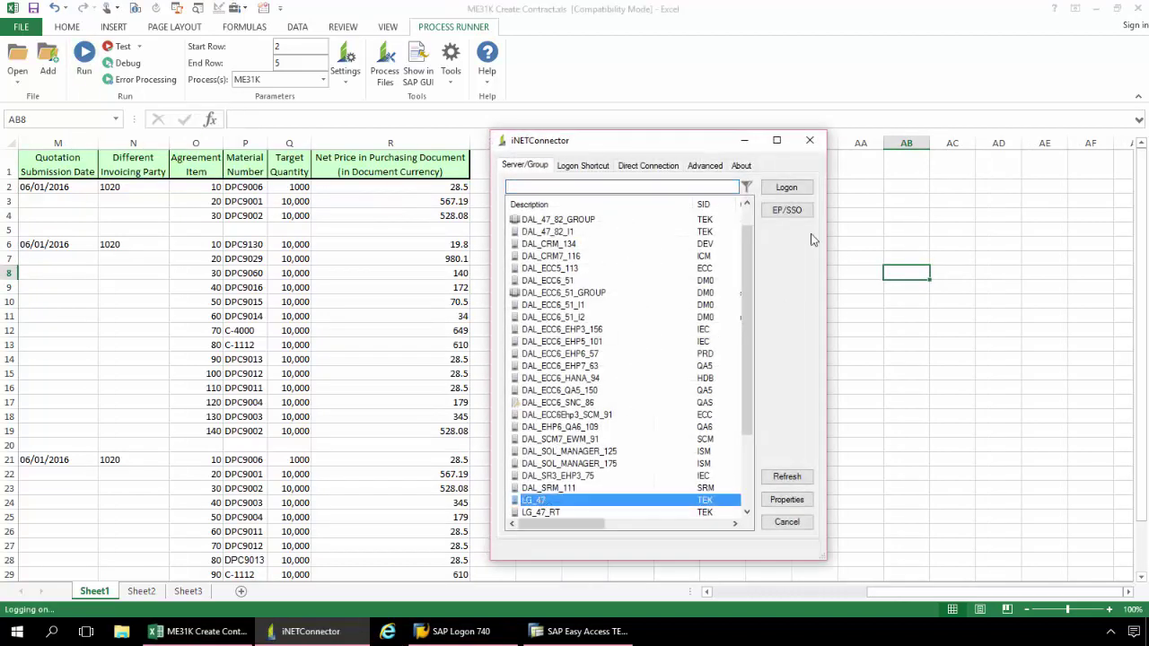
click(781, 190)
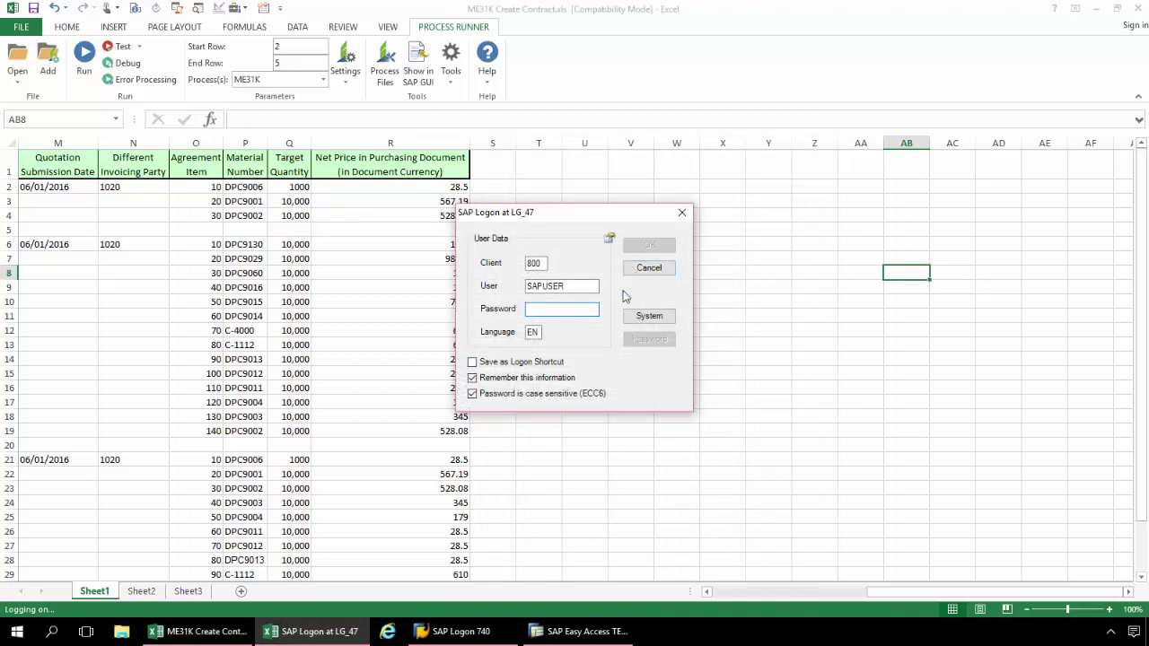
text(**)
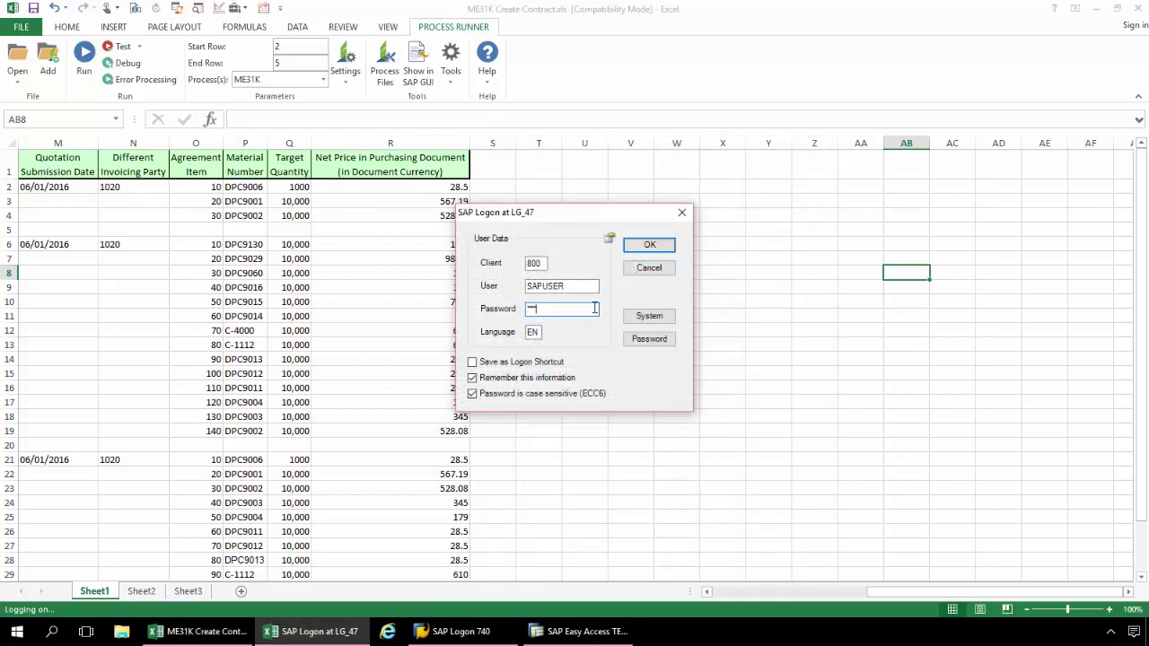
click(649, 245)
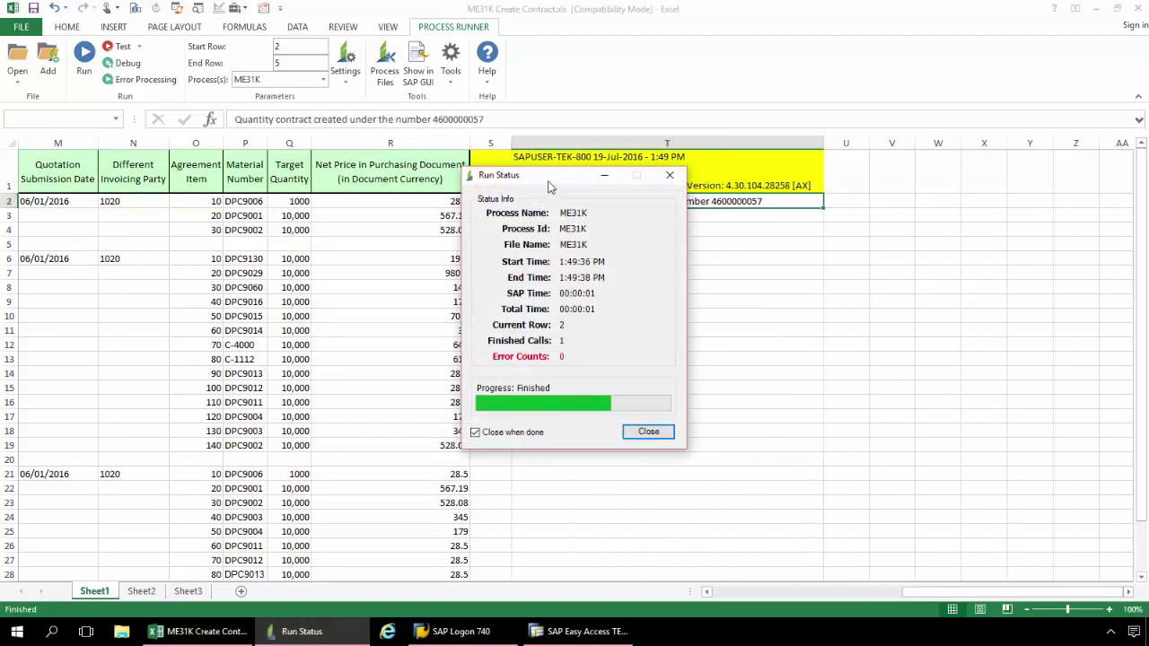
drag(590, 186, 930, 174)
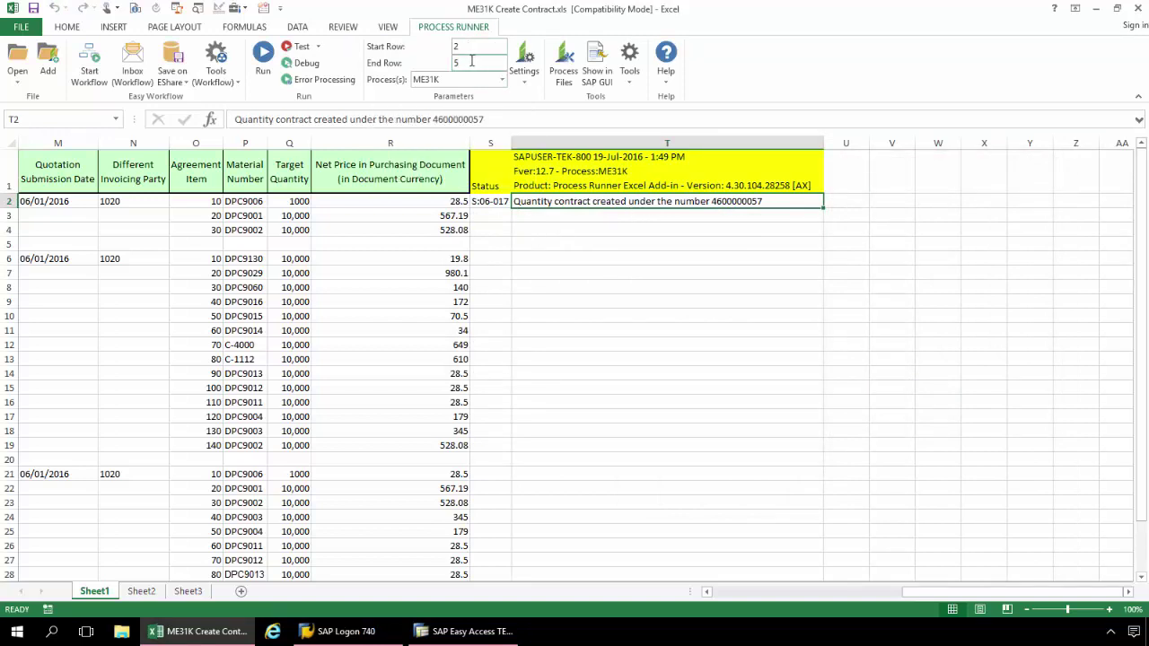
- Set the end row to 50, run the ME31K process again with SAP logon, and check the log messages down the sheet
click(602, 300)
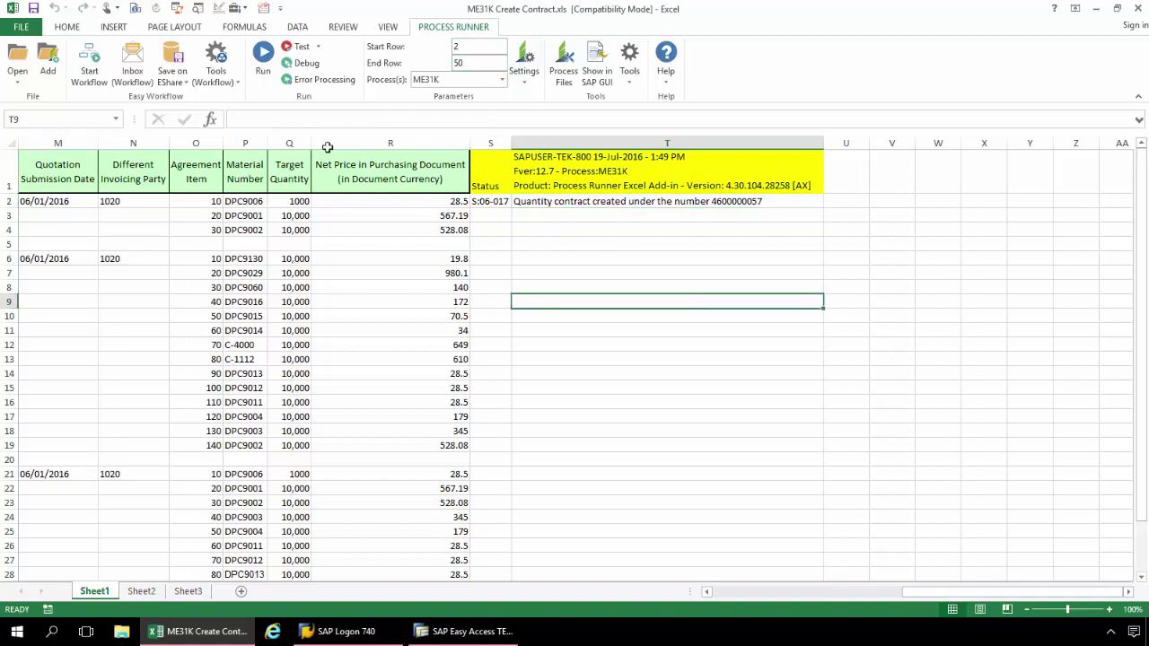
click(261, 72)
click(648, 245)
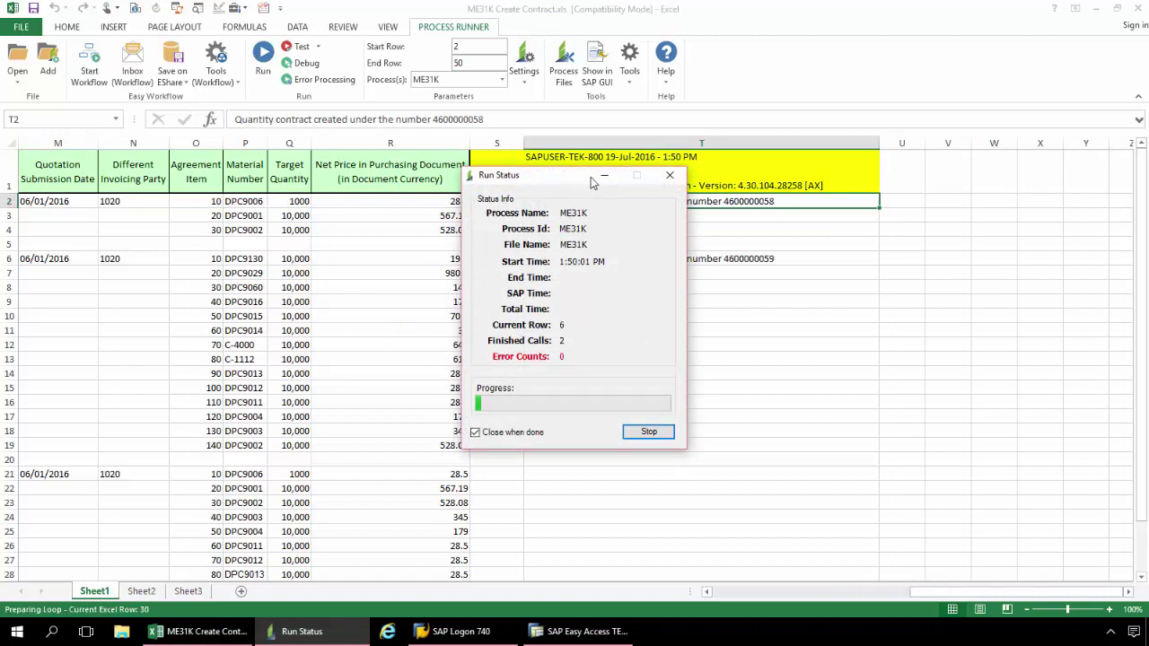
scroll(967, 362, down, 6)
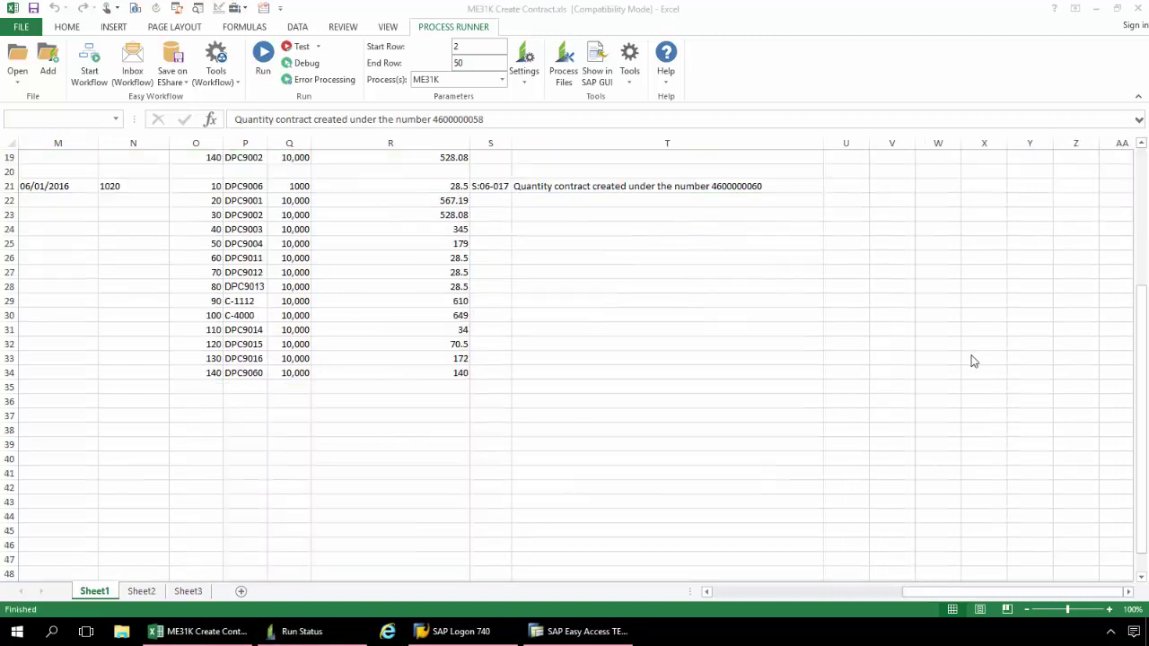
scroll(970, 360, up, 6)
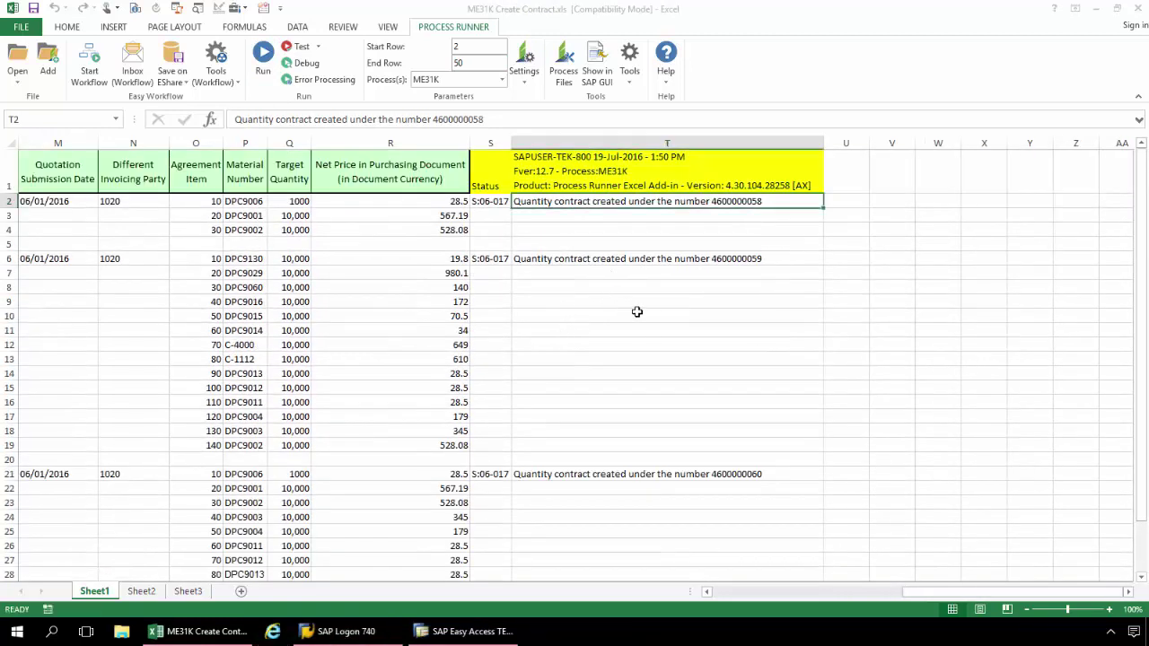